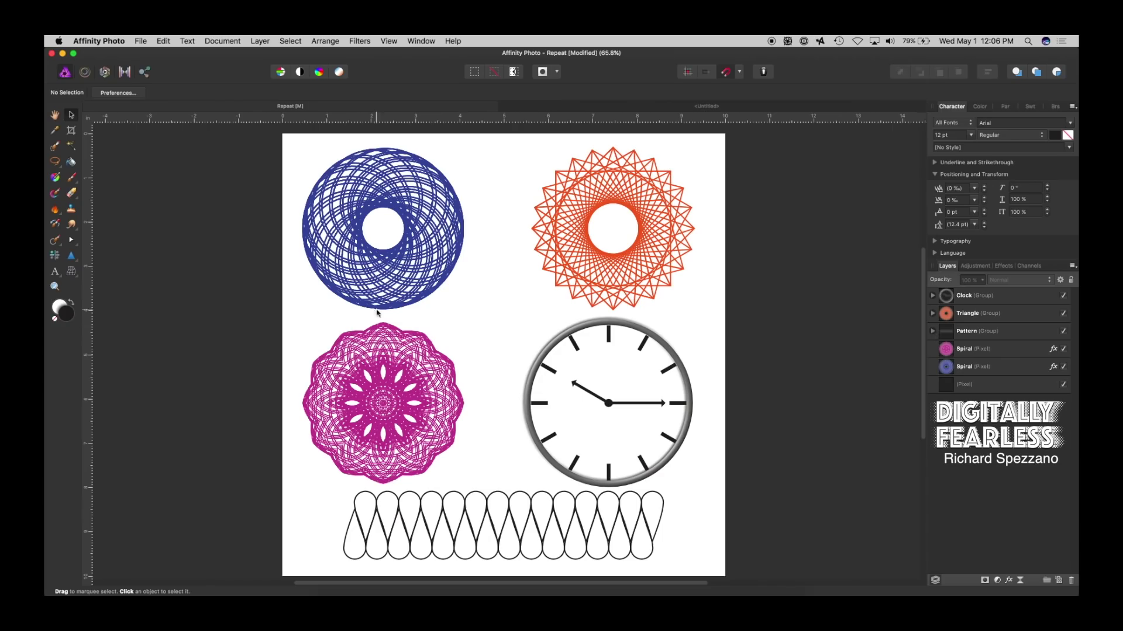
# Hide the magenta spiral, loop pattern, orange starburst and clock layers, then move the blue spiral down.
pyautogui.click(396, 214)
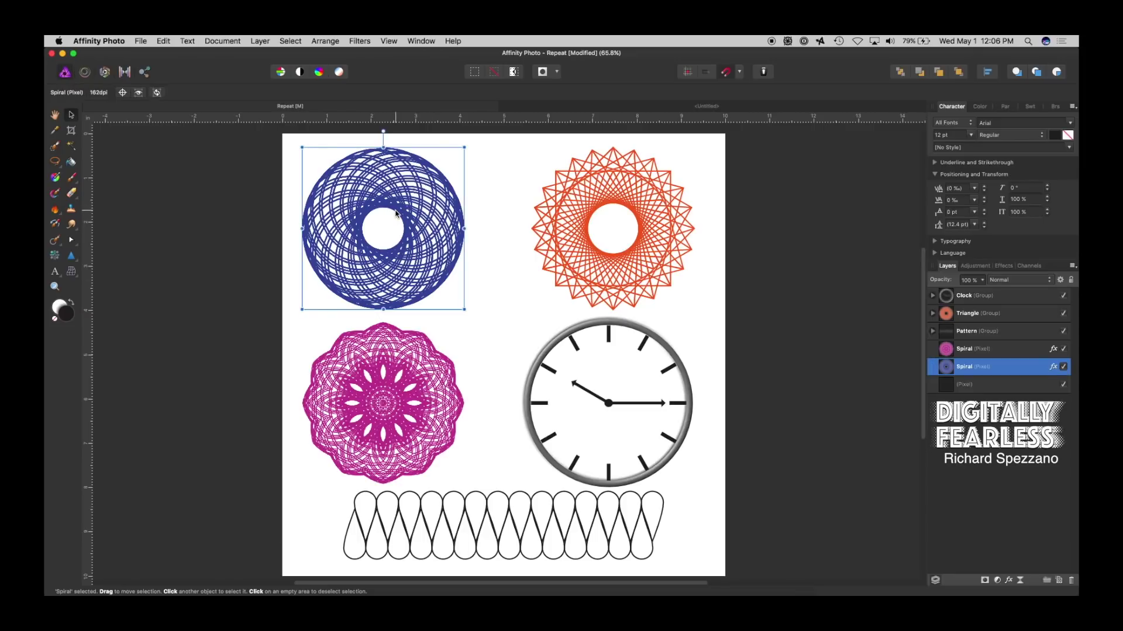
pyautogui.click(1063, 349)
pyautogui.click(1063, 331)
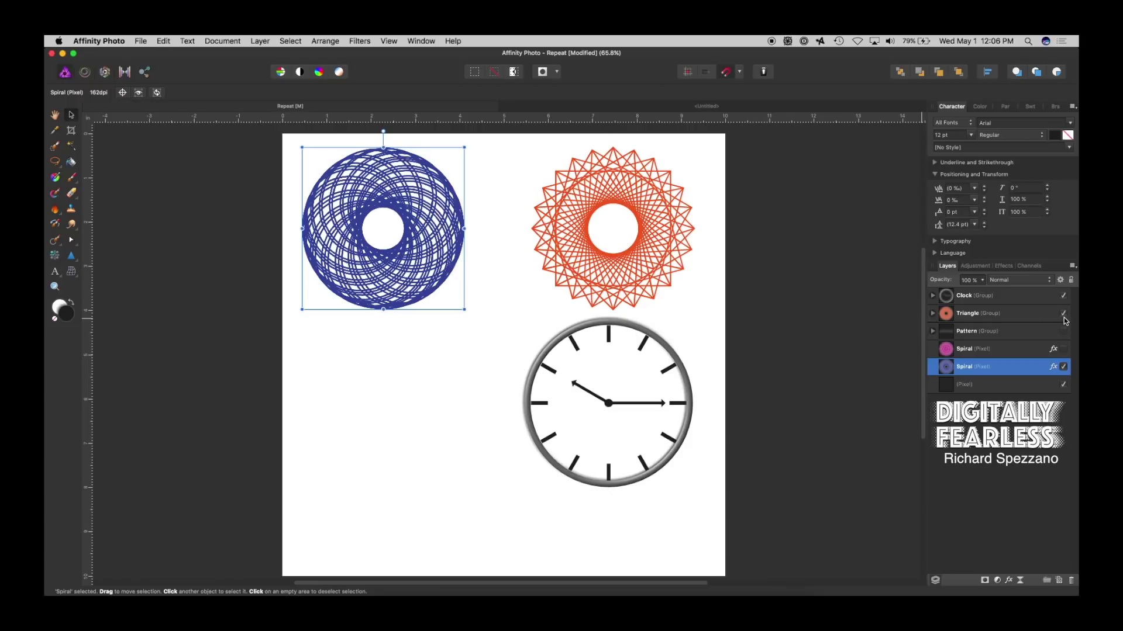
pyautogui.click(1063, 314)
pyautogui.click(1063, 296)
pyautogui.press('super+d')
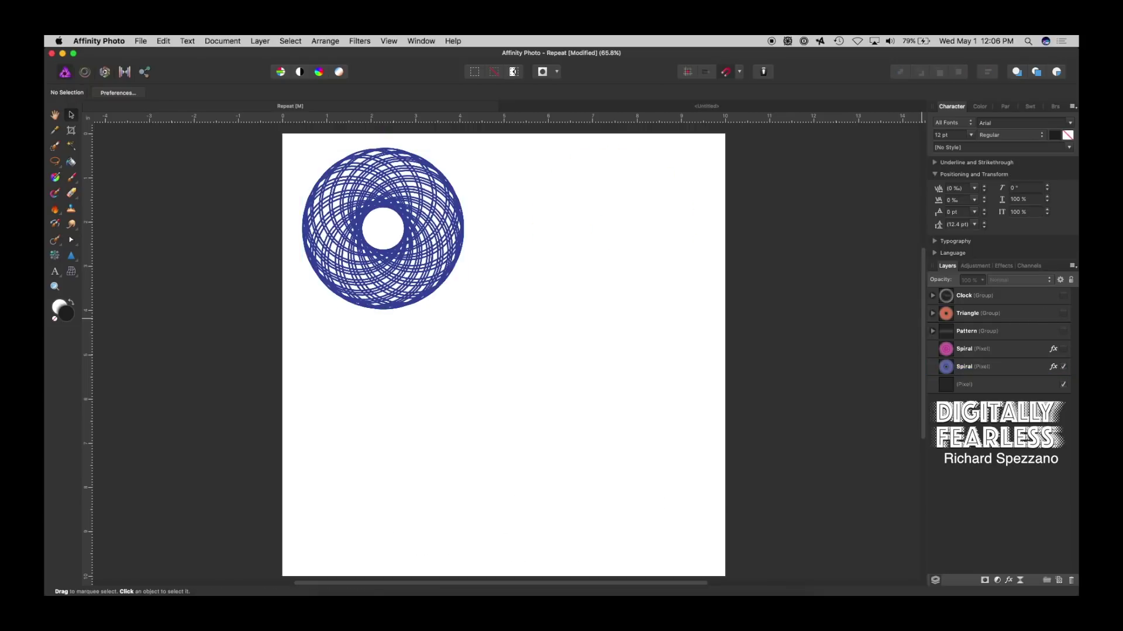
pyautogui.click(949, 369)
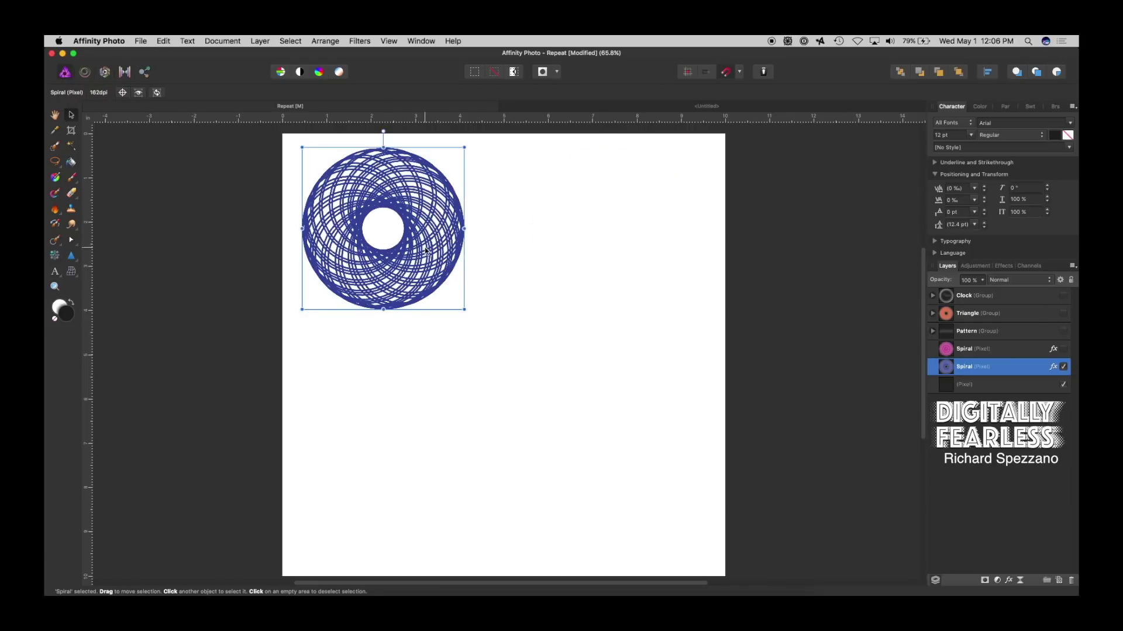
pyautogui.moveTo(425, 251); pyautogui.dragTo(567, 534)
pyautogui.press('super+d')
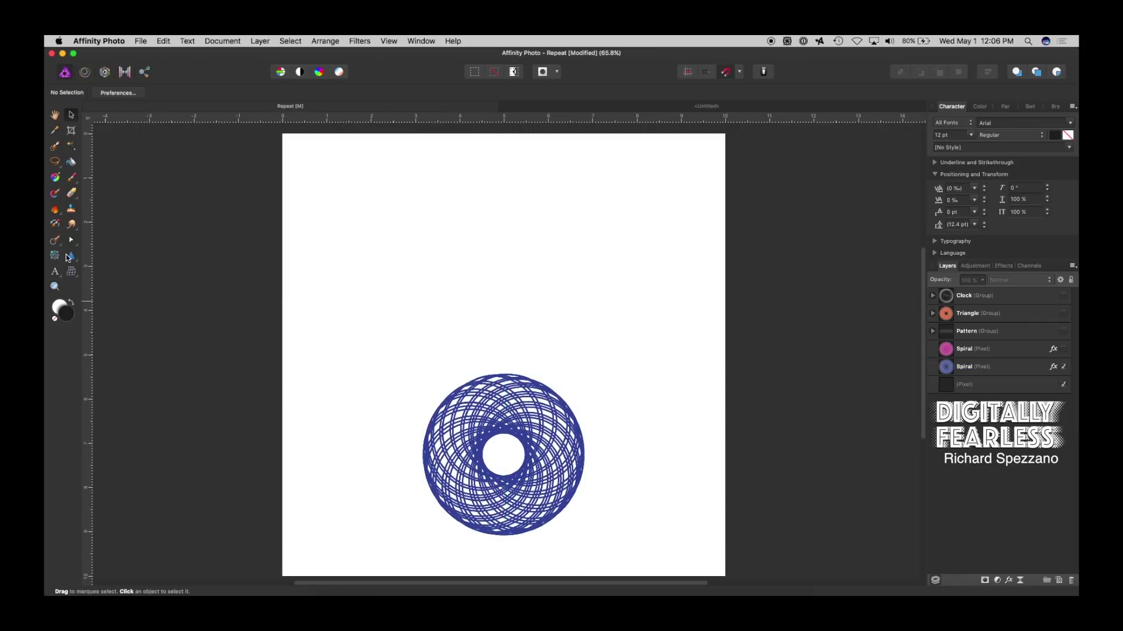
# Draw a circle about 2.7 in wide near the top of the page with the Ellipse Tool.
pyautogui.click(70, 258)
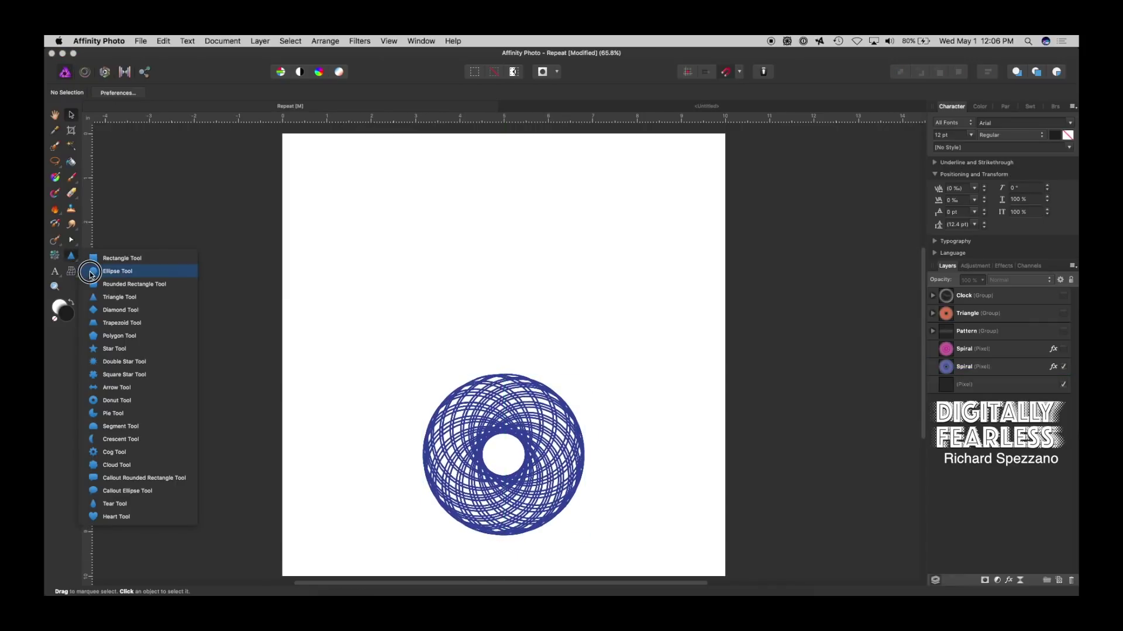
pyautogui.click(91, 272)
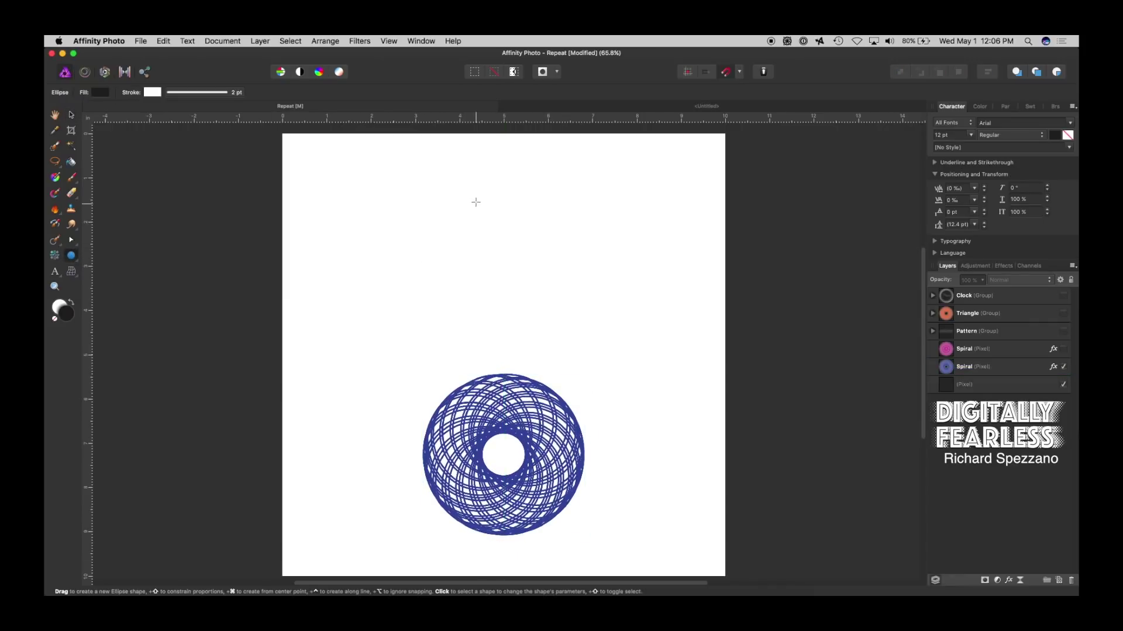
pyautogui.moveTo(454, 191)
pyautogui.mouseDown()
pyautogui.moveTo(488, 261)
pyautogui.moveTo(574, 353)
pyautogui.moveTo(565, 341)
pyautogui.mouseUp()
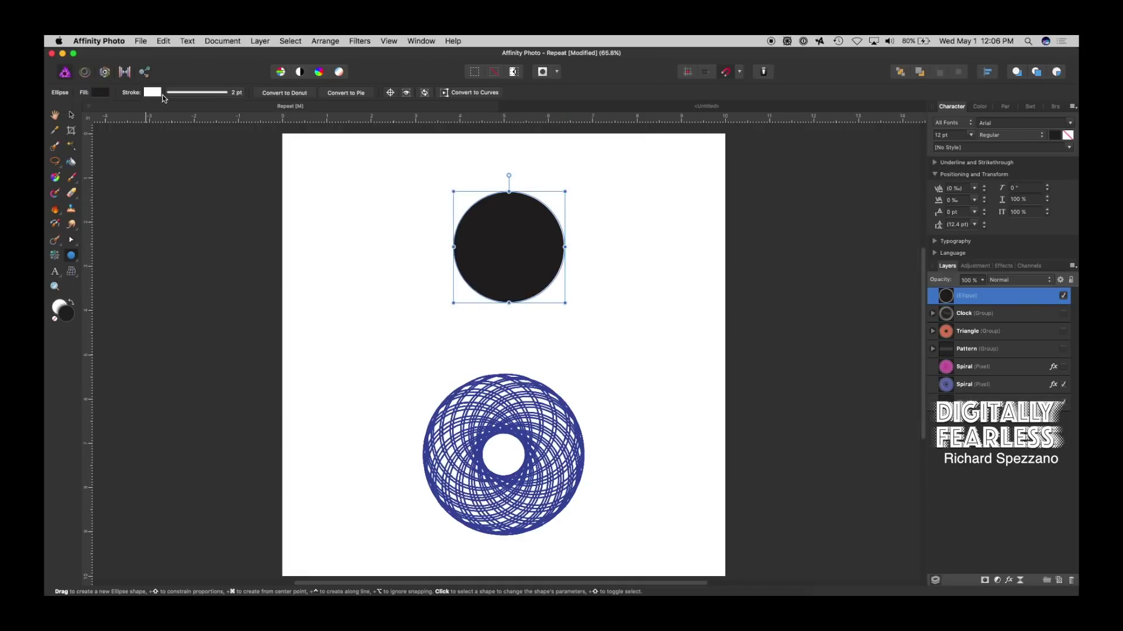
# Set the circle's fill to None and its outline colour to black.
pyautogui.click(100, 92)
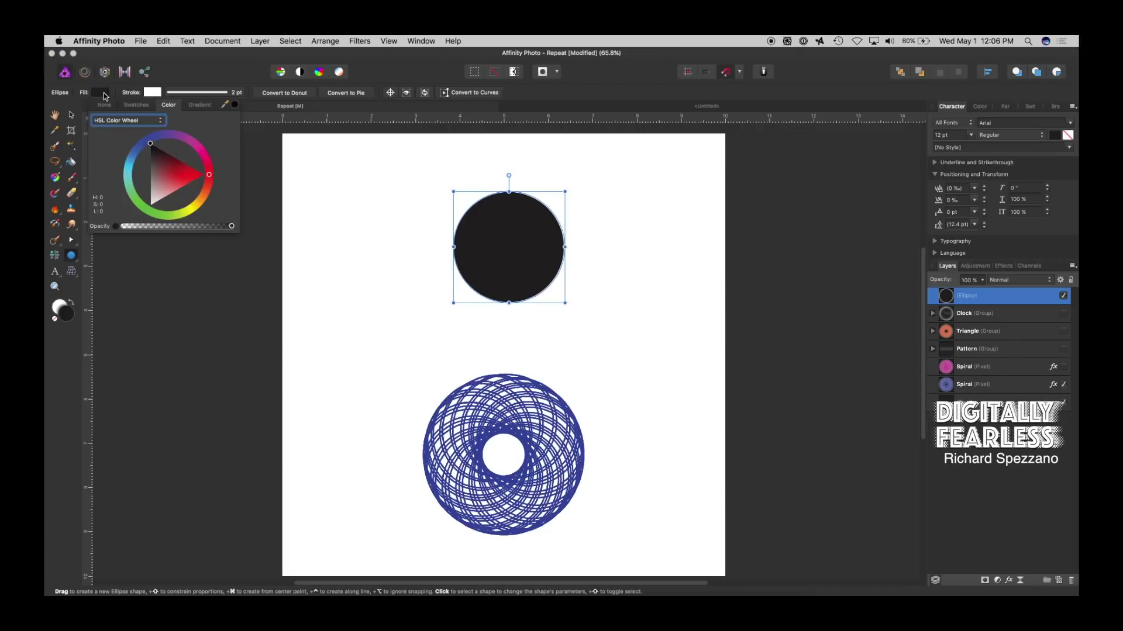
pyautogui.click(104, 105)
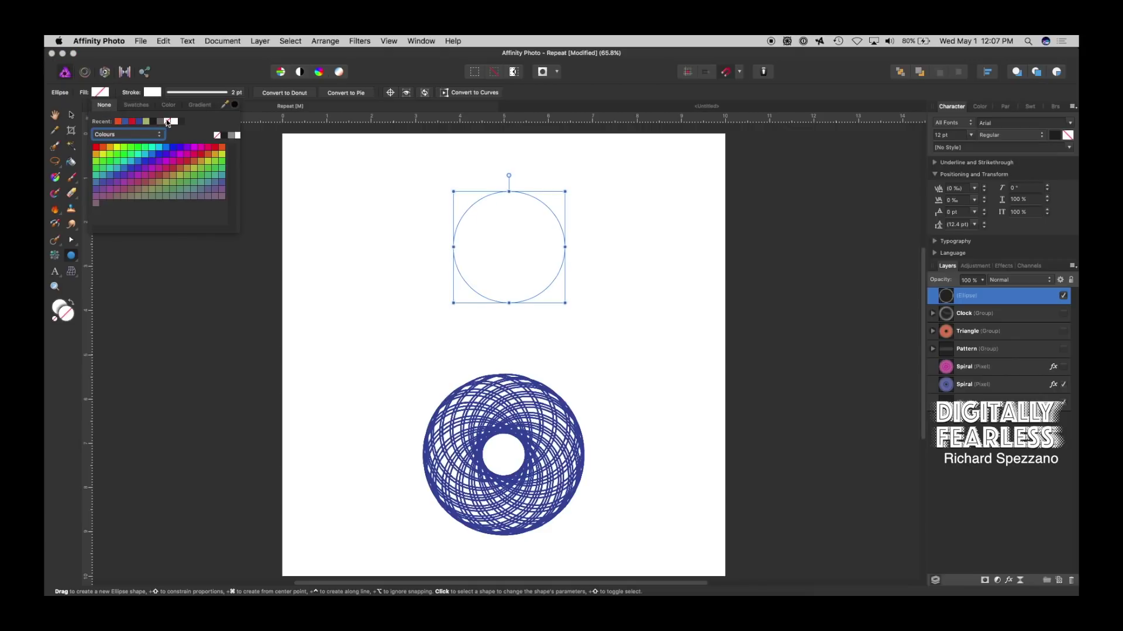
pyautogui.click(169, 93)
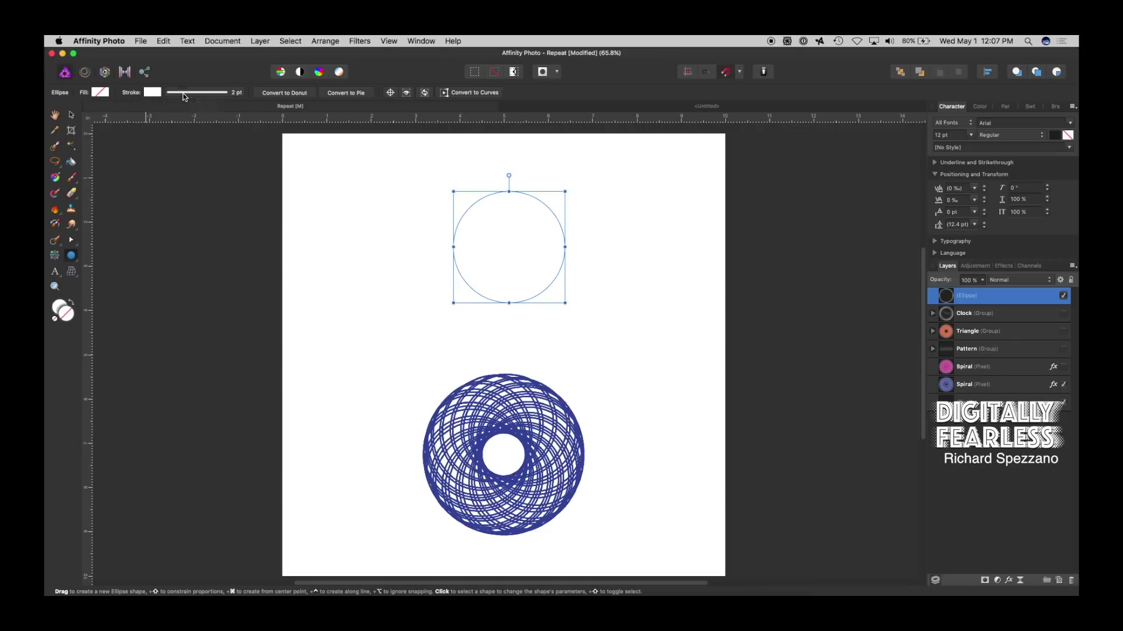
pyautogui.click(157, 93)
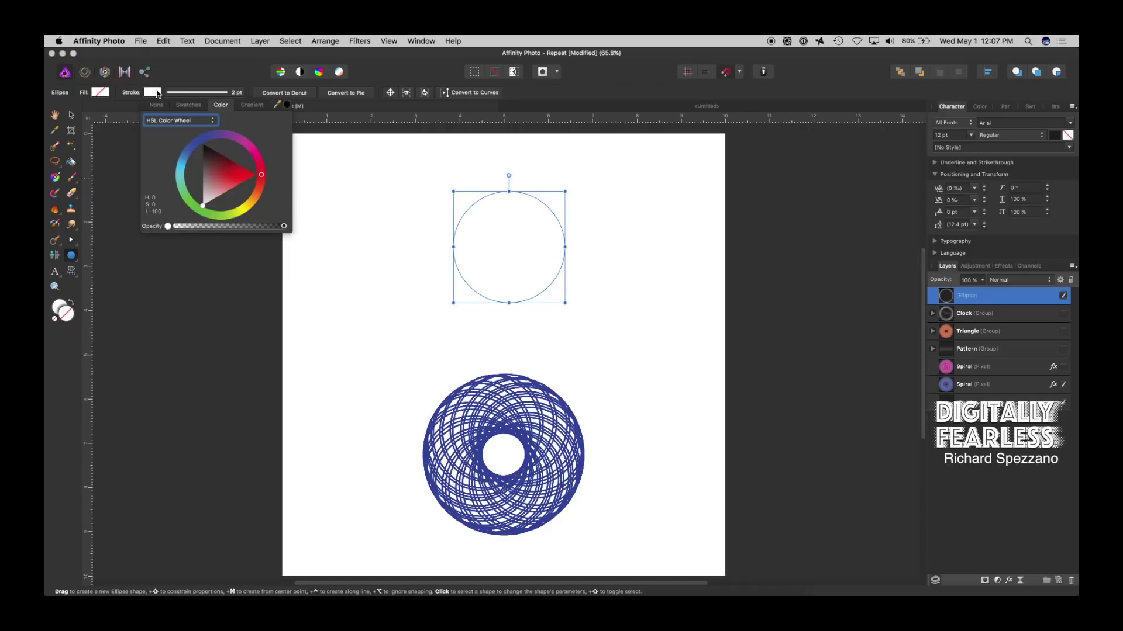
pyautogui.moveTo(208, 159); pyautogui.dragTo(203, 146)
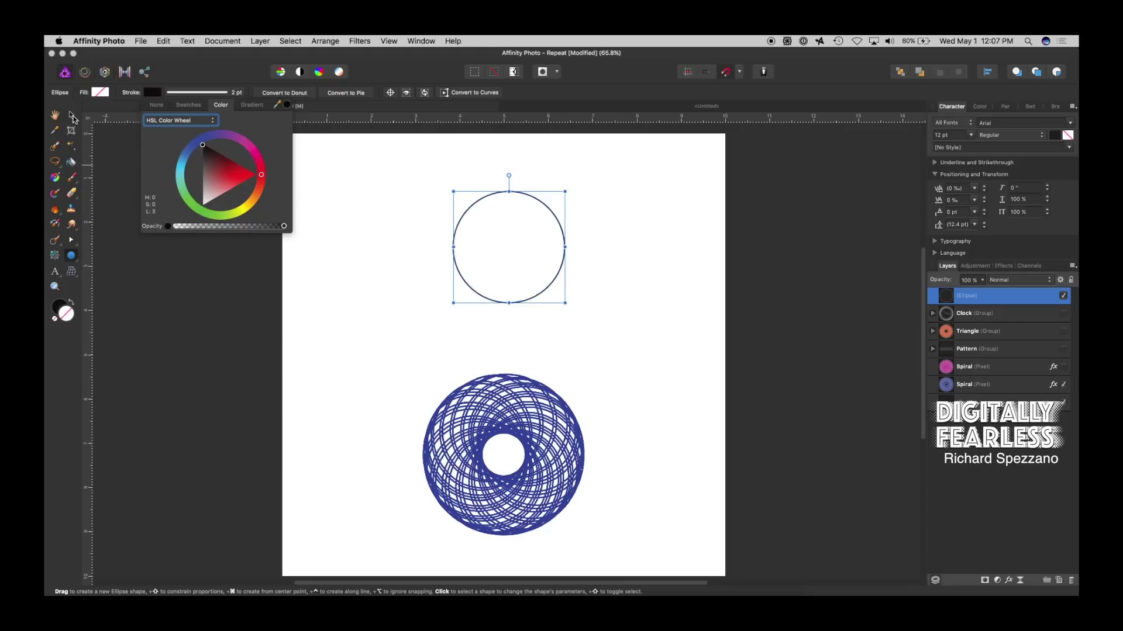
pyautogui.click(71, 115)
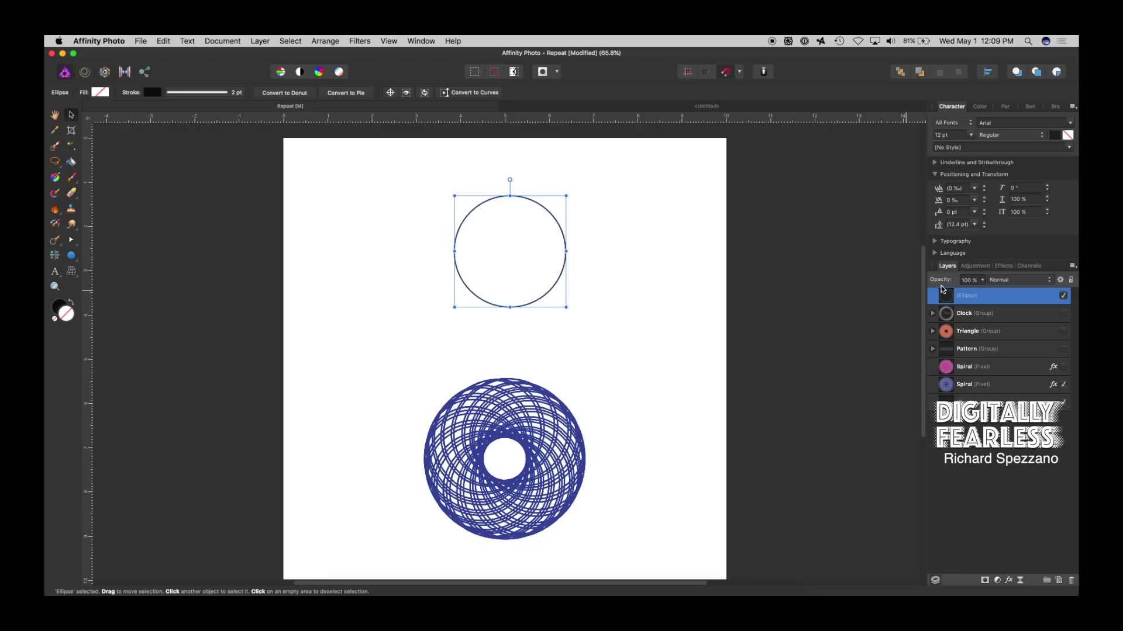
# Duplicate the outlined circle and rotate the copy about 20° clockwise.
pyautogui.doubleClick(969, 297)
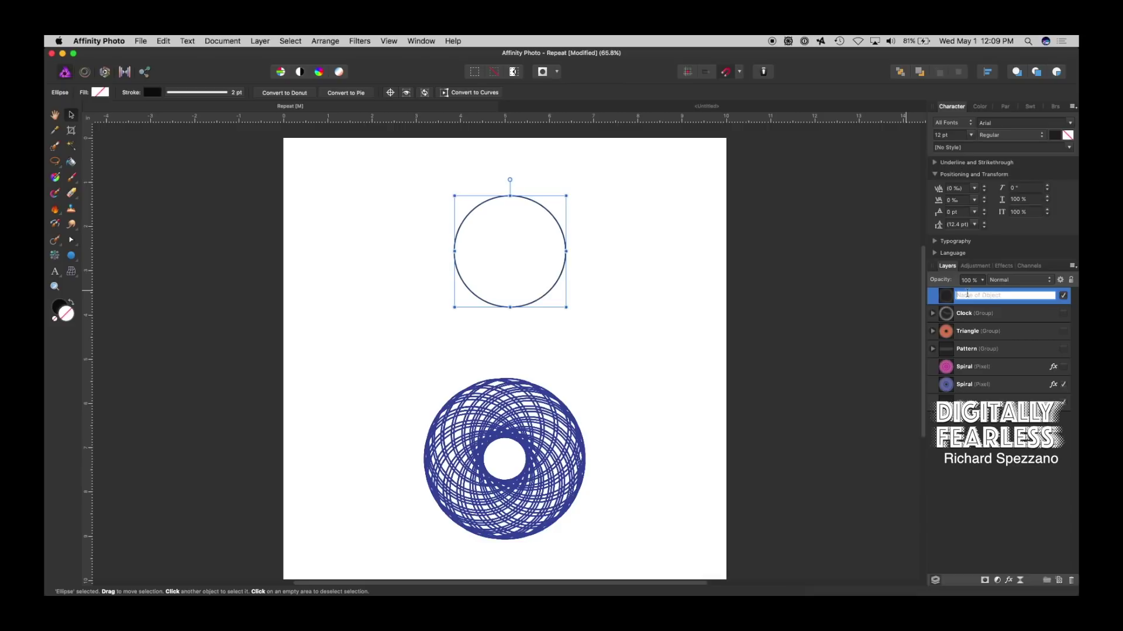
pyautogui.press('super+j')
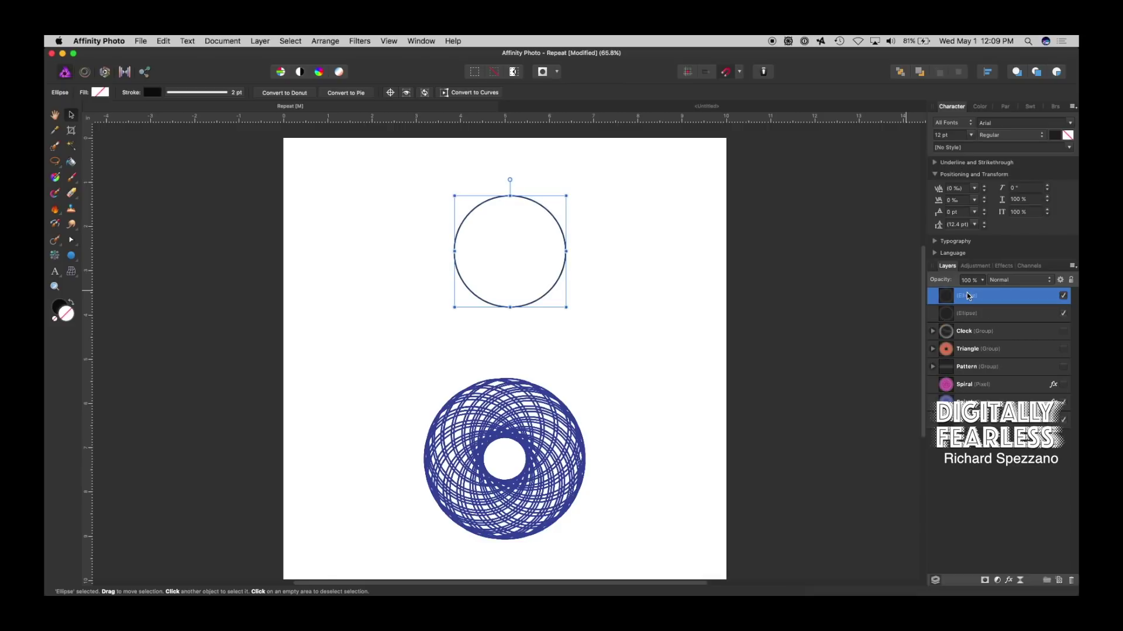
pyautogui.click(510, 182)
pyautogui.moveTo(510, 181); pyautogui.dragTo(560, 213)
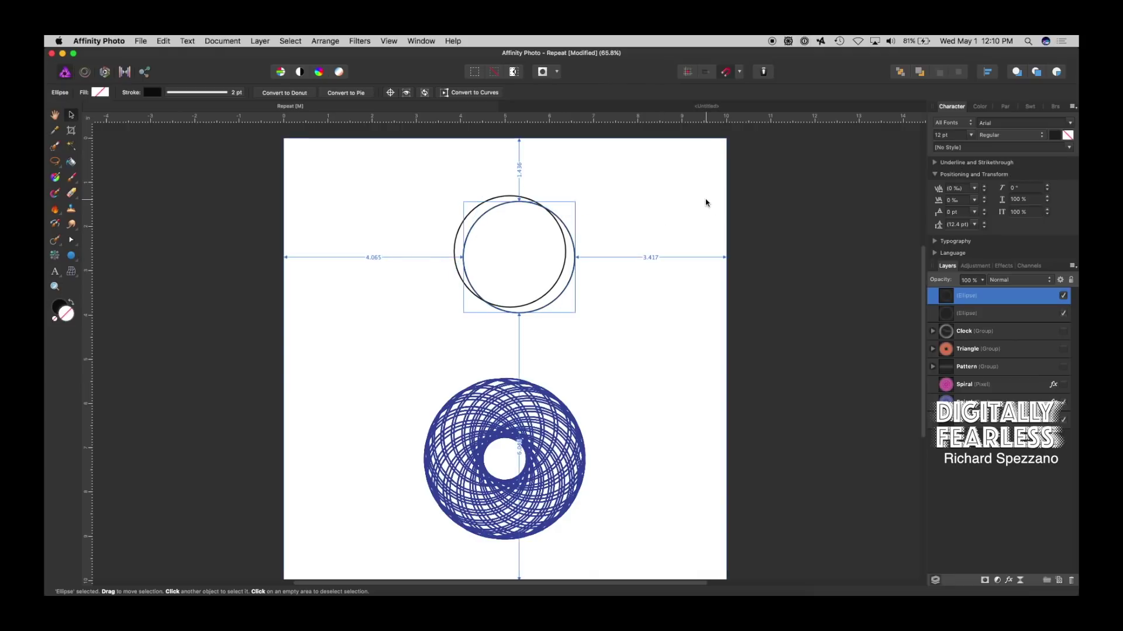
# Add twelve more rotated, offset circle copies with Cmd+J until the ring closes.
pyautogui.press('super+j')
pyautogui.press('super+j')
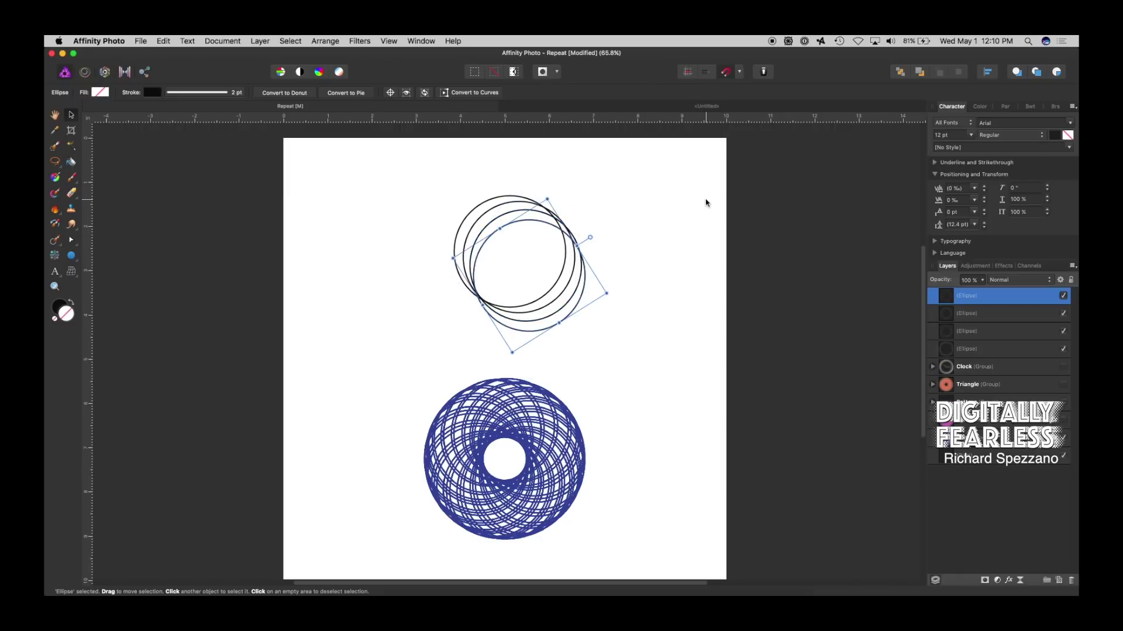
pyautogui.press('super+j')
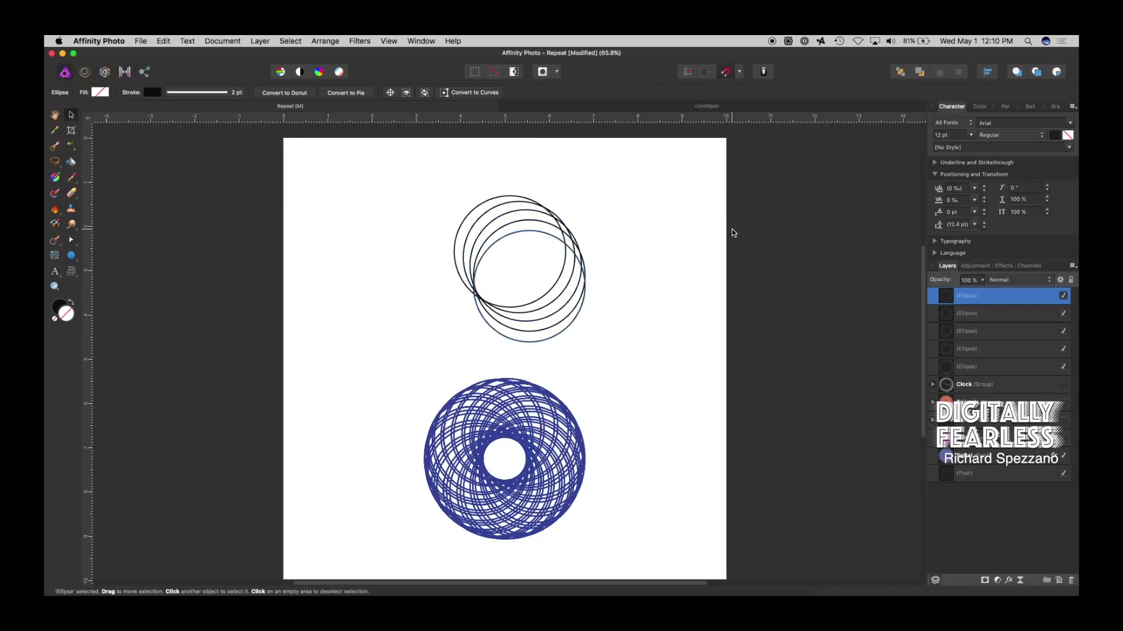
pyautogui.press('super+j')
pyautogui.press('super+j')
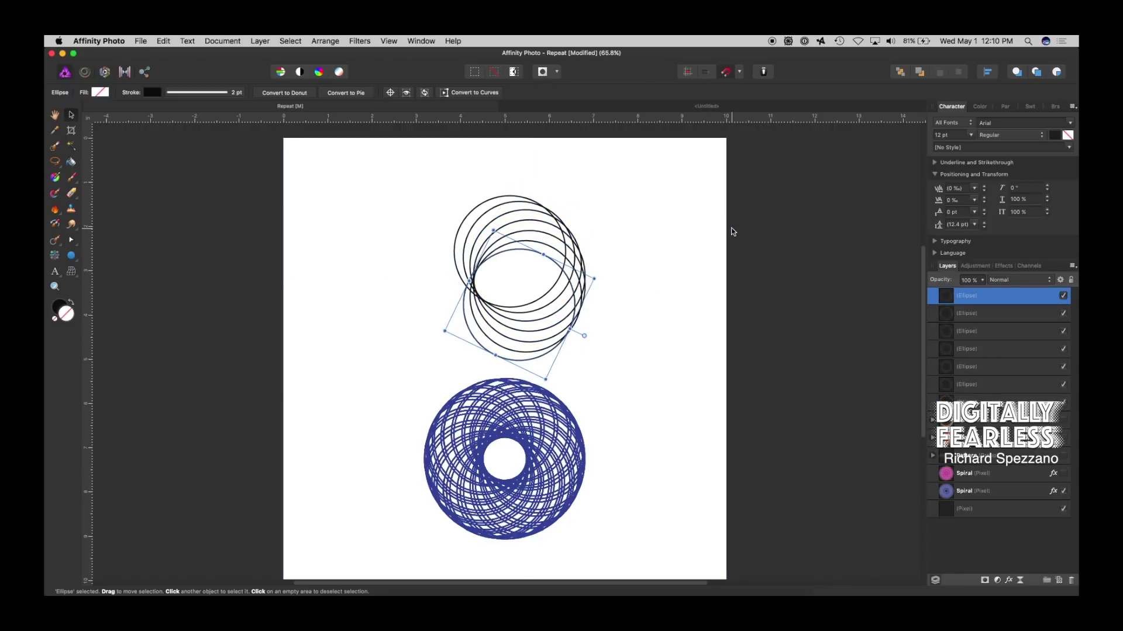
pyautogui.press('super+j')
pyautogui.press('super+j')
pyautogui.press('super+j')
pyautogui.press('super+j')
pyautogui.press('super+j')
pyautogui.press('super+j')
pyautogui.press('super+j')
pyautogui.press('super+j')
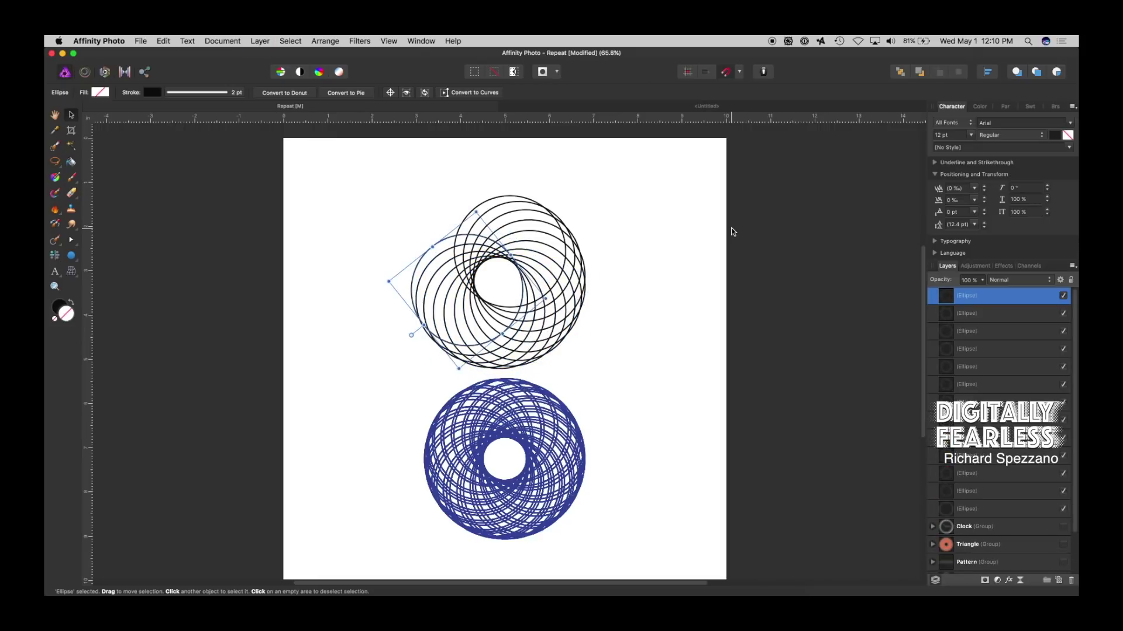
pyautogui.press('super+j')
pyautogui.press('super+j')
pyautogui.press('super+j')
pyautogui.press('super+j')
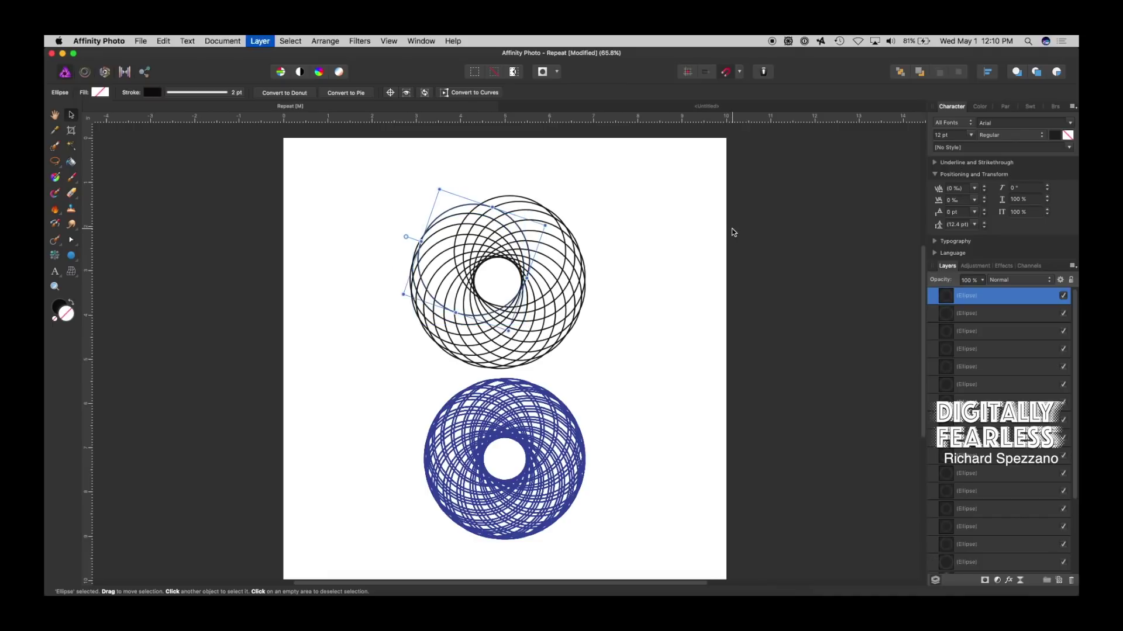
pyautogui.press('super+j')
pyautogui.press('super+j')
pyautogui.press('super+j')
pyautogui.press('super+j')
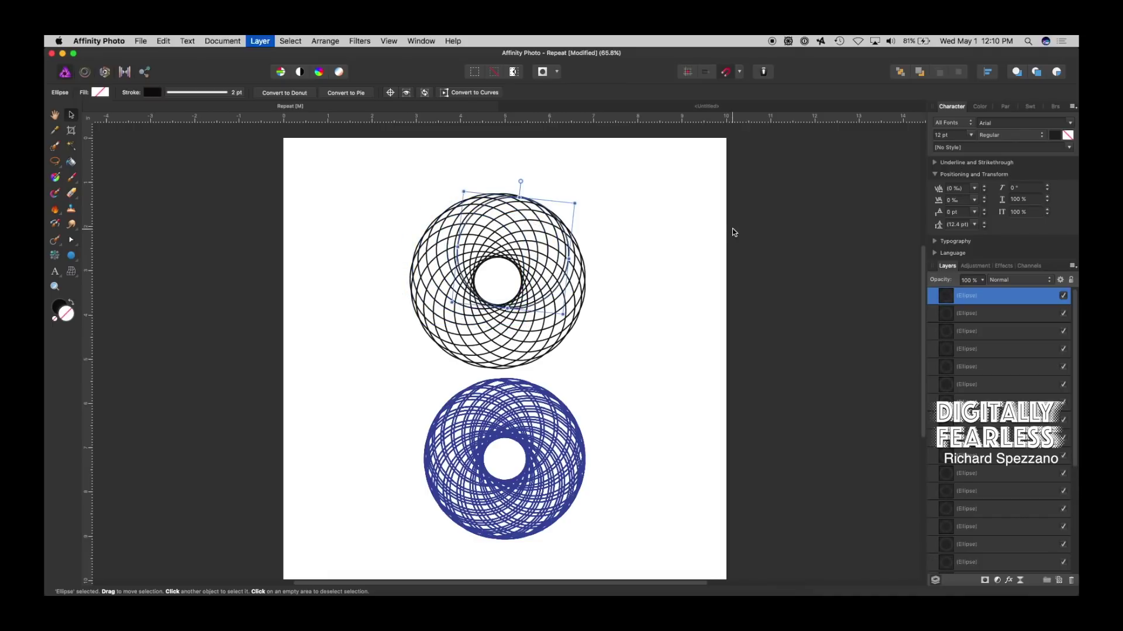
pyautogui.press('super+j')
pyautogui.press('super+j')
pyautogui.press('super+j')
pyautogui.press('super+j')
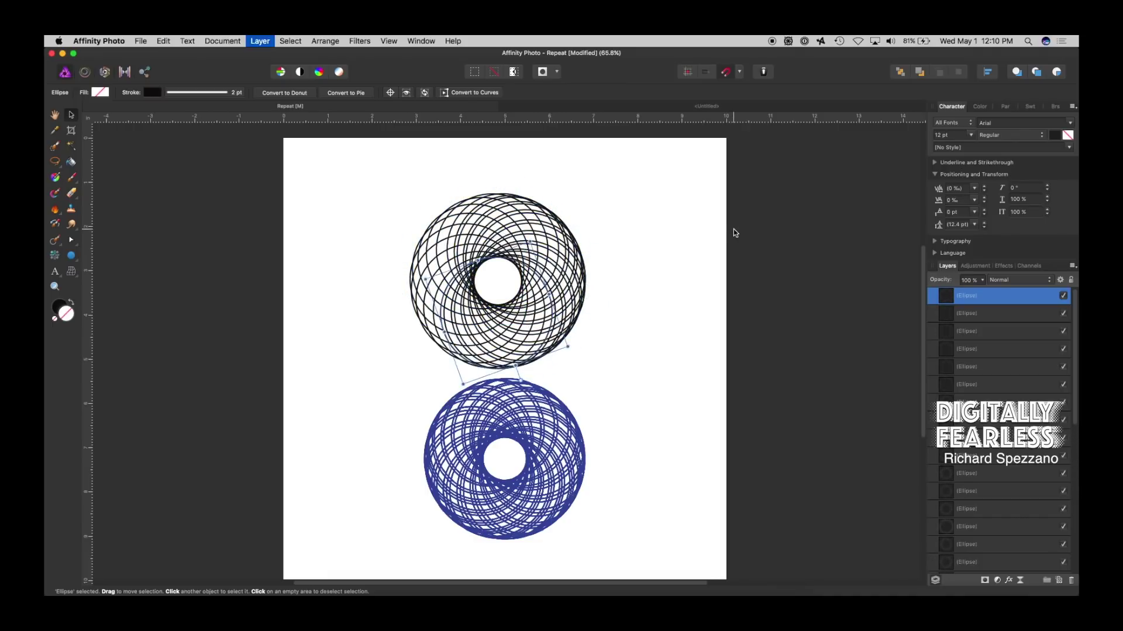
pyautogui.press('super+j')
pyautogui.press('super+j')
pyautogui.press('super+j')
pyautogui.press('super+j')
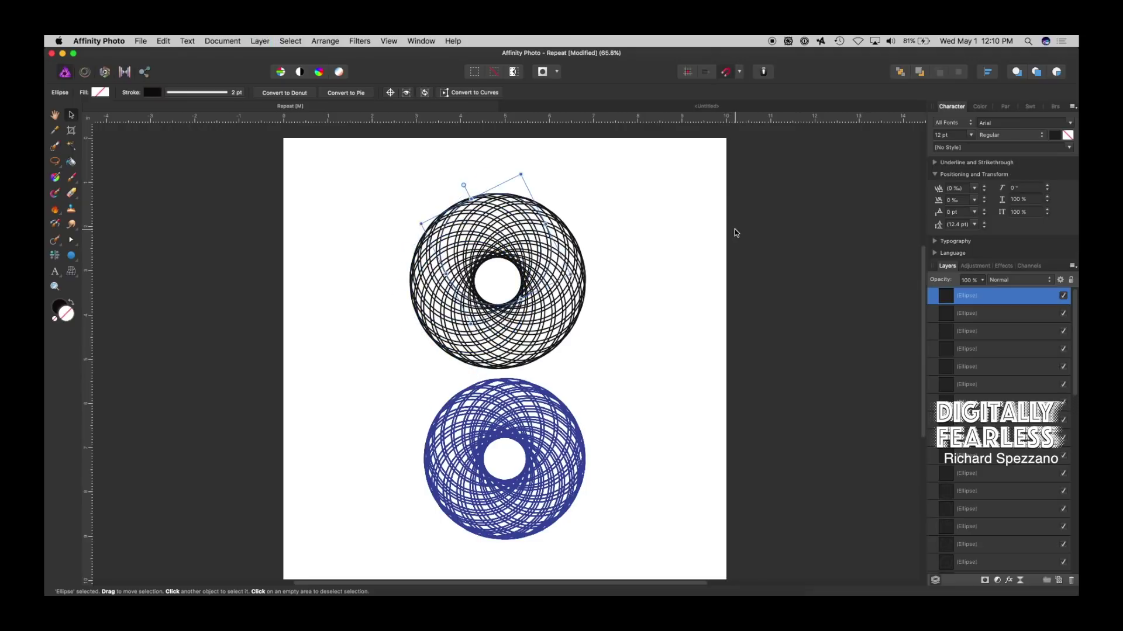
pyautogui.press('super+j')
pyautogui.press('super+j')
pyautogui.press('super+j')
pyautogui.press('super+j')
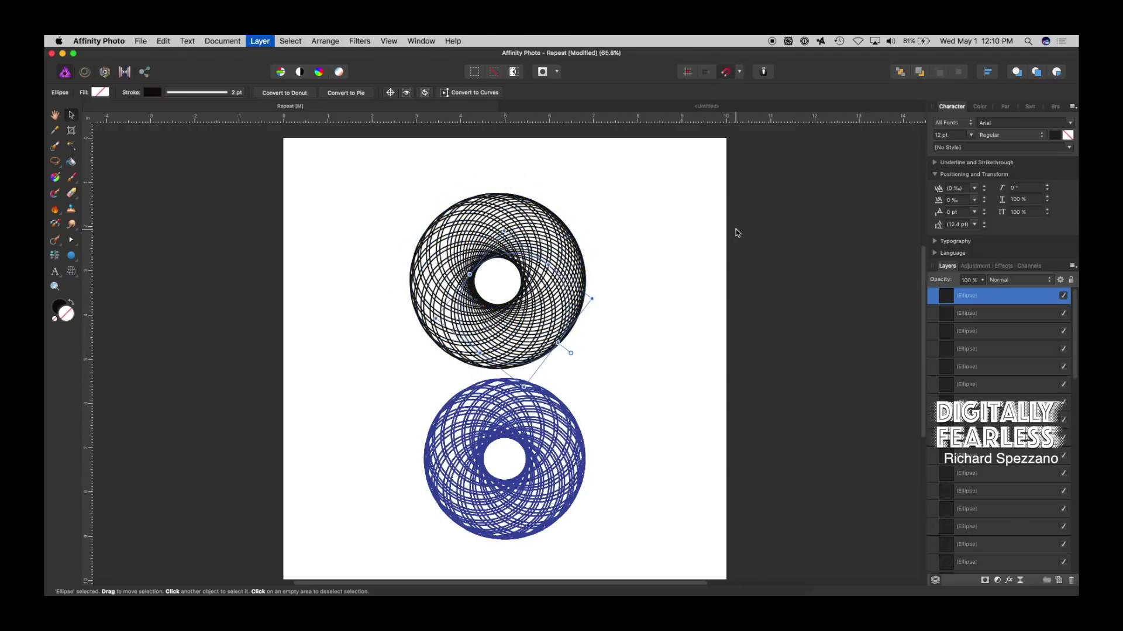
pyautogui.press('super+j')
pyautogui.press('super+j')
pyautogui.press('super+j')
pyautogui.press('super+j')
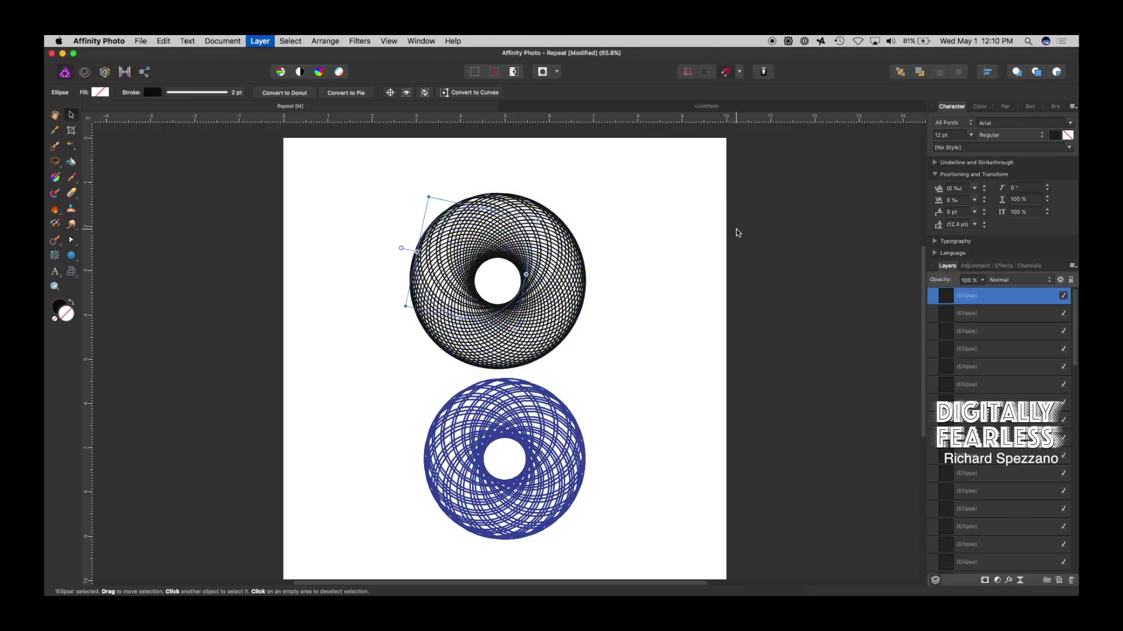
pyautogui.press('super+j')
pyautogui.press('super+j')
pyautogui.press('super+j')
pyautogui.press('super+j')
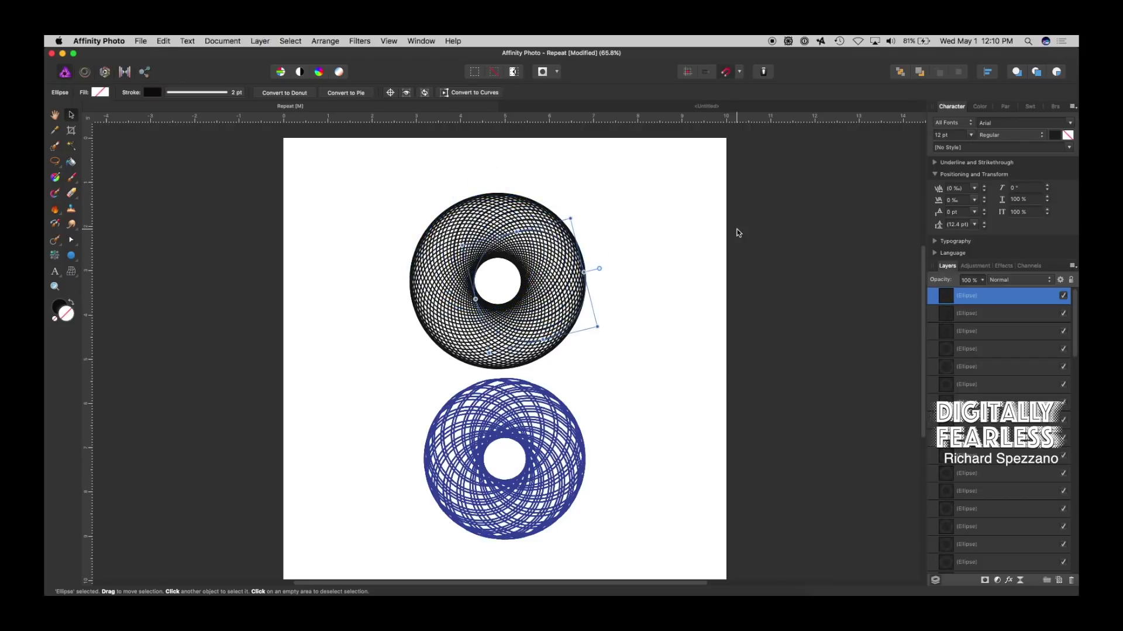
pyautogui.press('super+j')
pyautogui.press('super+j')
pyautogui.press('super+j')
pyautogui.press('super+j')
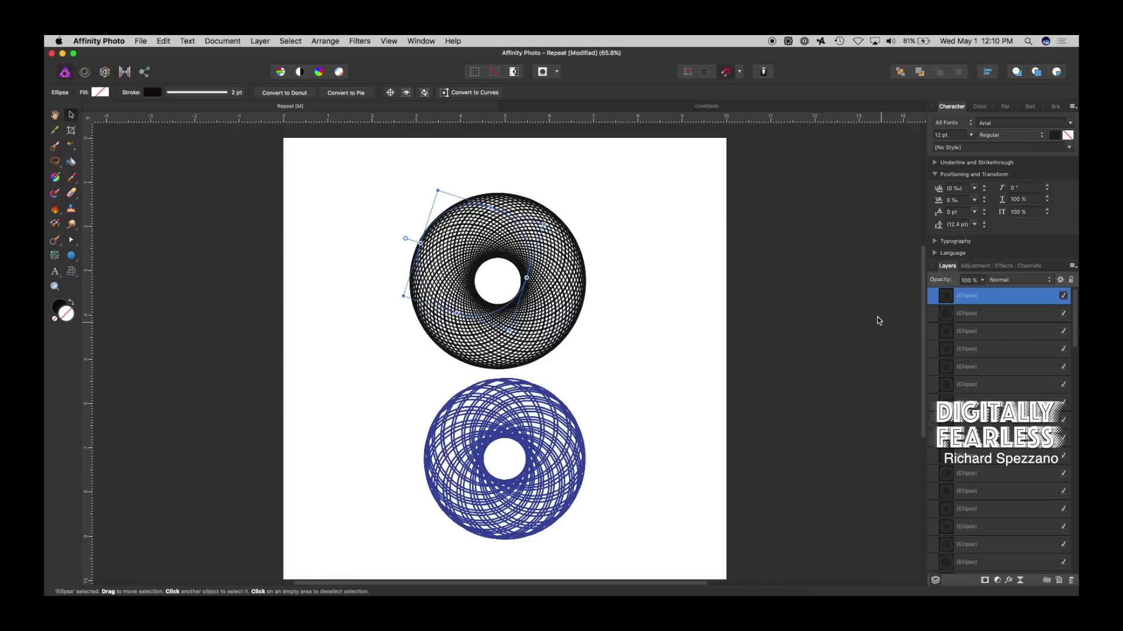
# Select all 72 Ellipse layers in the Layers panel and group them.
pyautogui.click(697, 288)
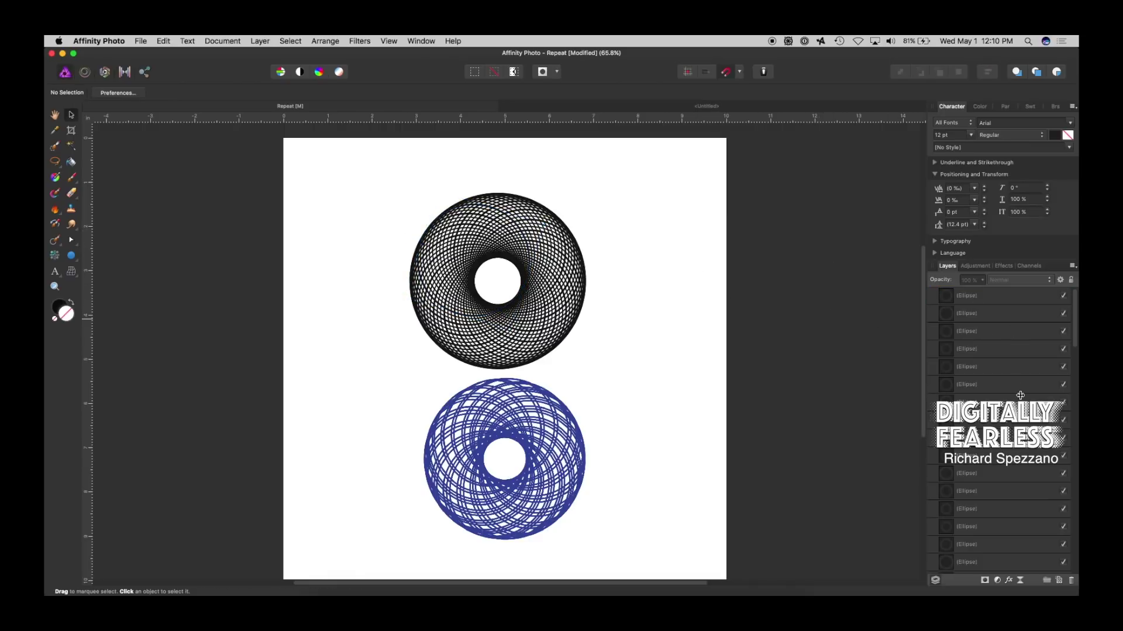
pyautogui.scroll(-5, 1000, 512)
pyautogui.scroll(-5, 999, 512)
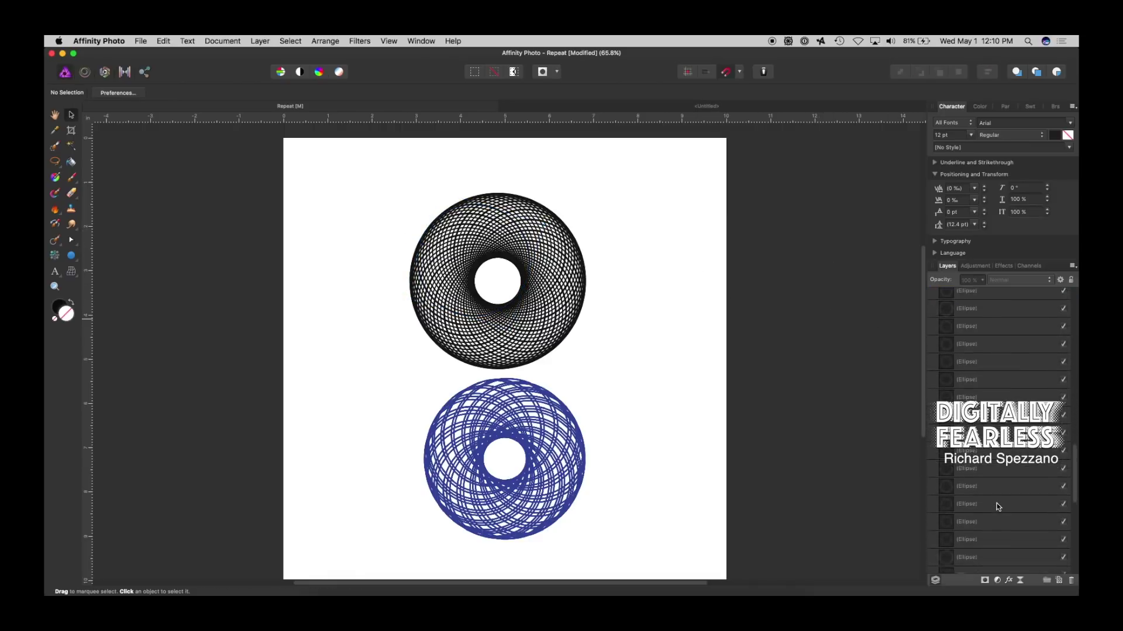
pyautogui.click(992, 456)
pyautogui.scroll(8, 972, 478)
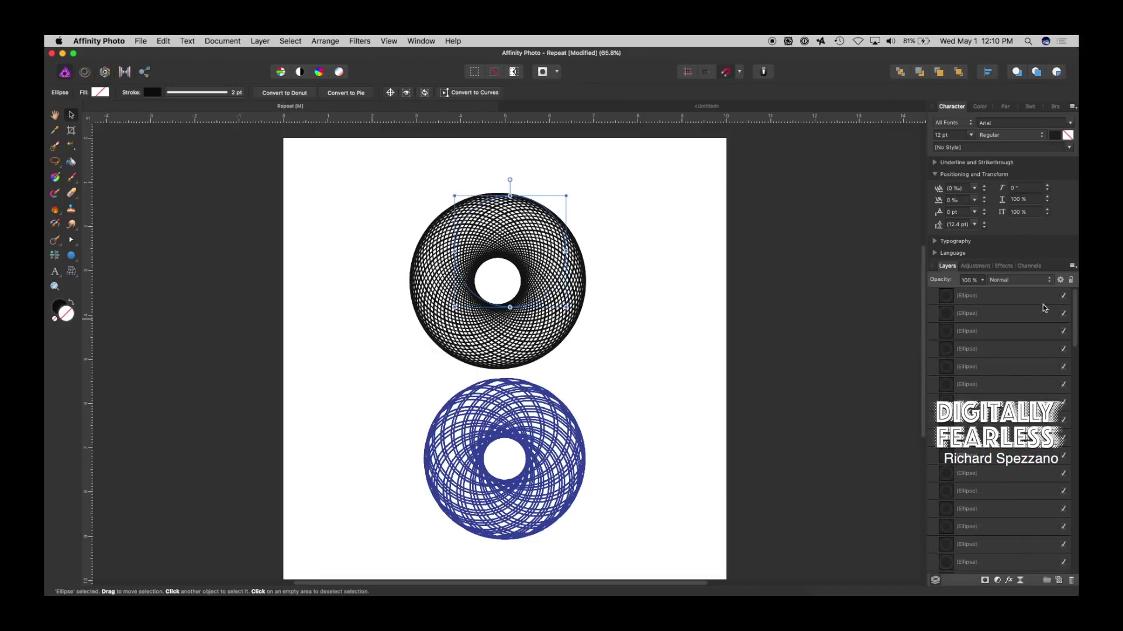
pyautogui.keyDown('shift'); pyautogui.click(1023, 296); pyautogui.keyUp('shift')
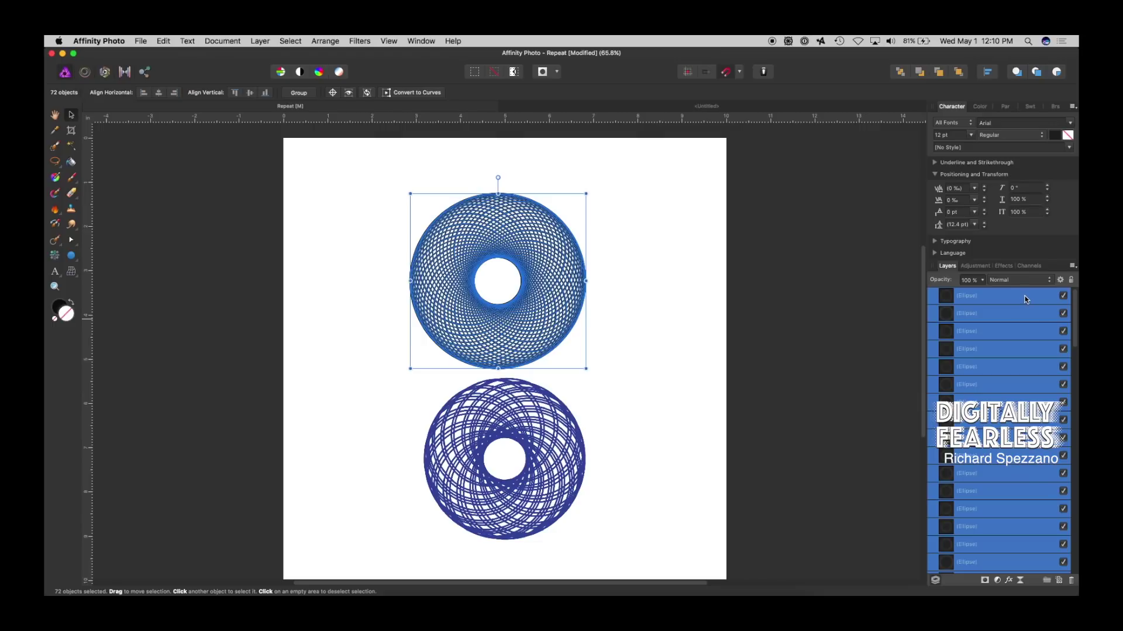
pyautogui.press('super+g')
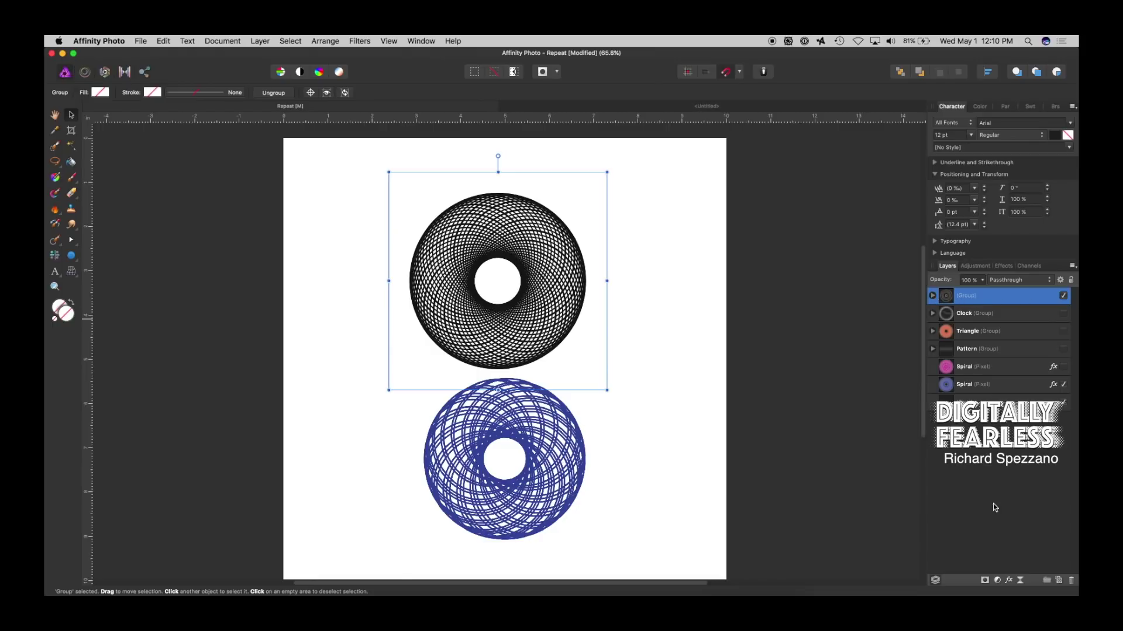
# Give the ring group a teal Color Overlay effect and move it up and left.
pyautogui.click(1009, 581)
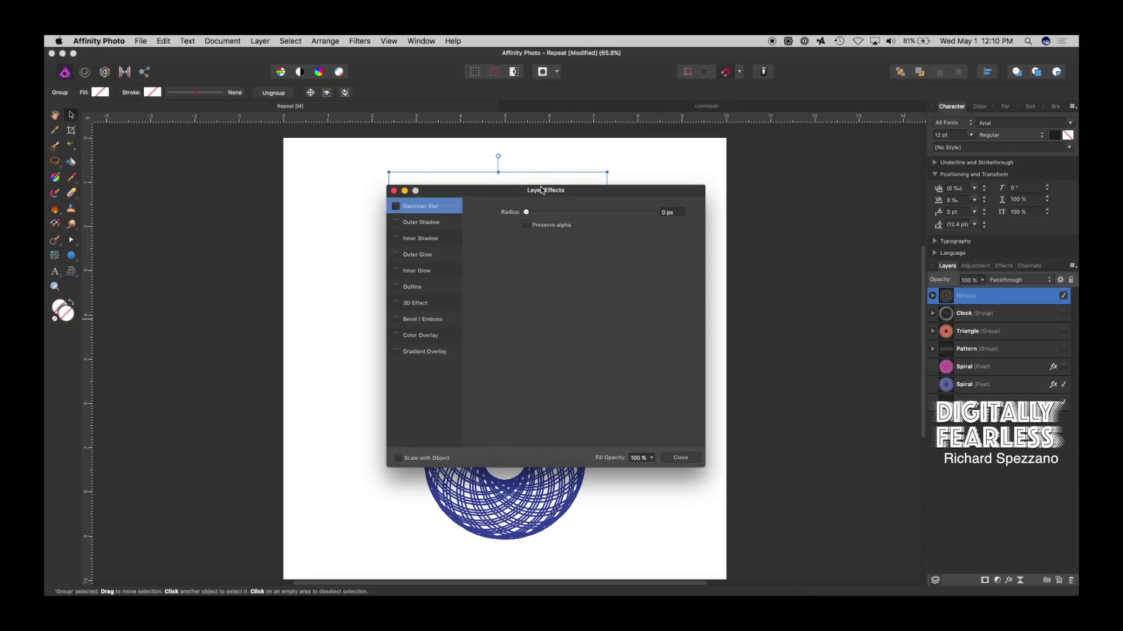
pyautogui.moveTo(521, 185); pyautogui.dragTo(882, 190)
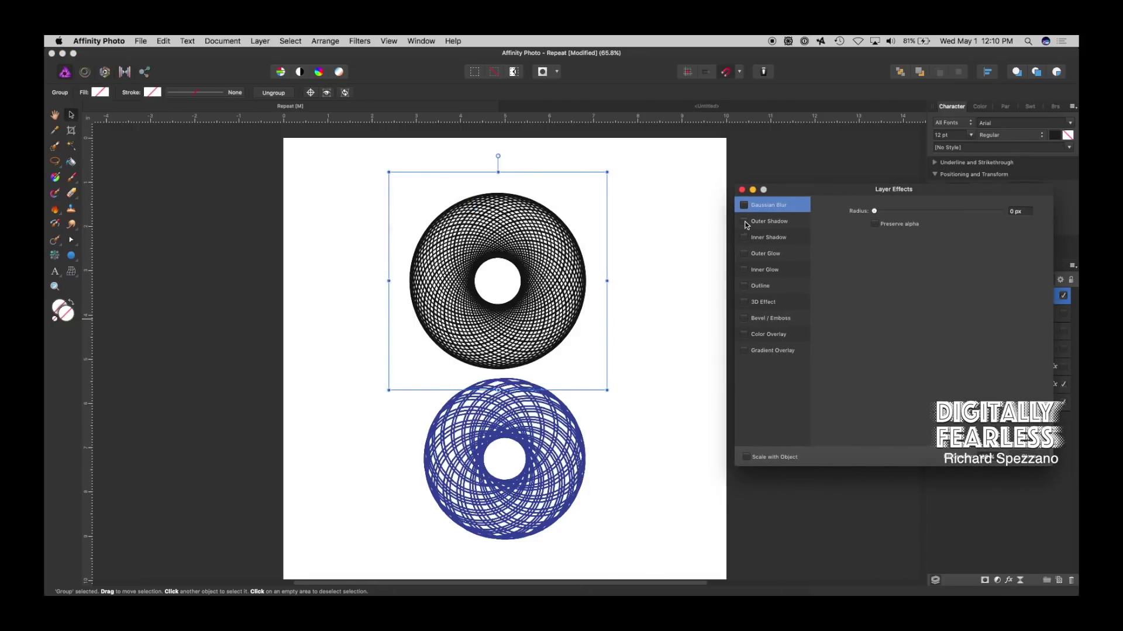
pyautogui.click(744, 335)
pyautogui.click(795, 335)
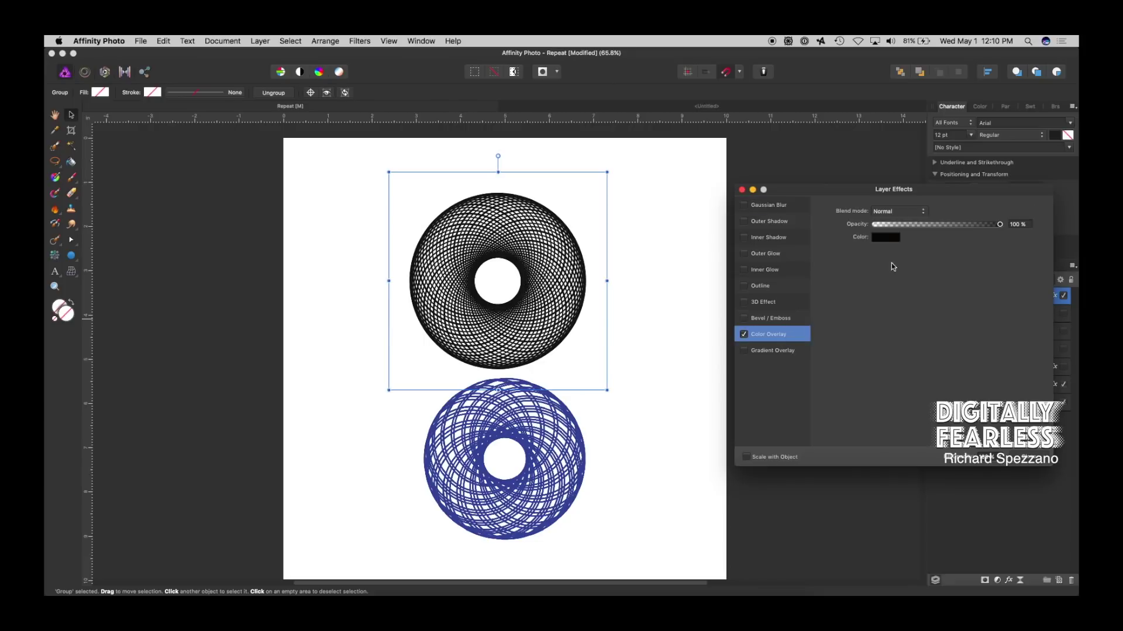
pyautogui.click(897, 237)
pyautogui.click(939, 322)
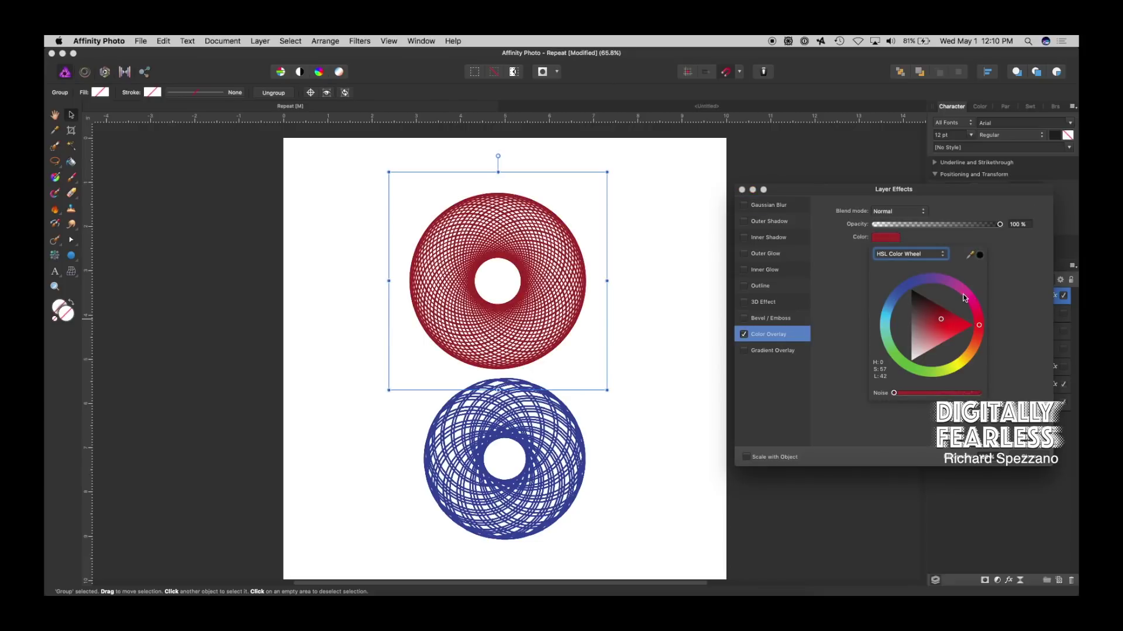
pyautogui.moveTo(977, 307); pyautogui.dragTo(884, 323)
pyautogui.click(741, 189)
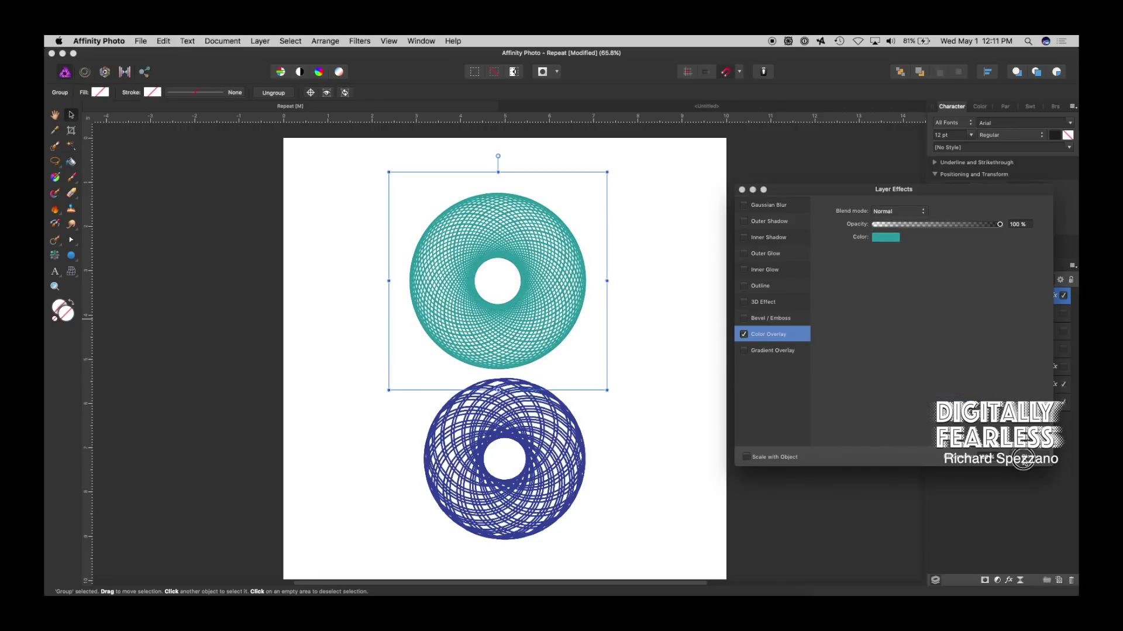
pyautogui.click(742, 189)
pyautogui.moveTo(517, 227); pyautogui.dragTo(420, 205)
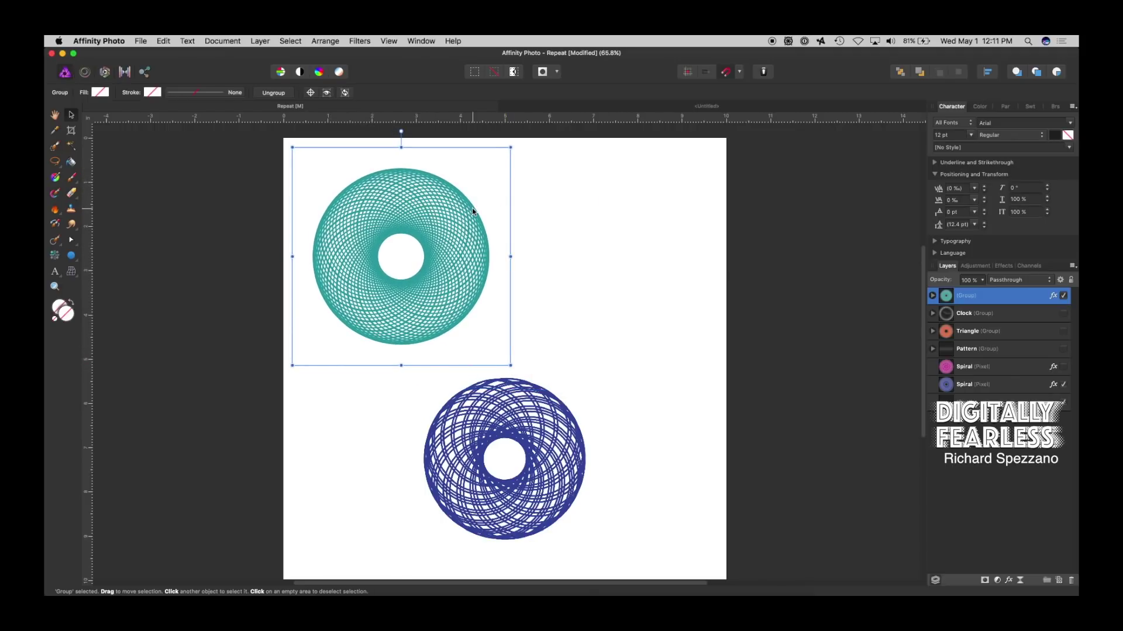
# Place a copy of the teal donut lower left and delete the blue spiral.
pyautogui.moveTo(474, 212); pyautogui.dragTo(440, 406)
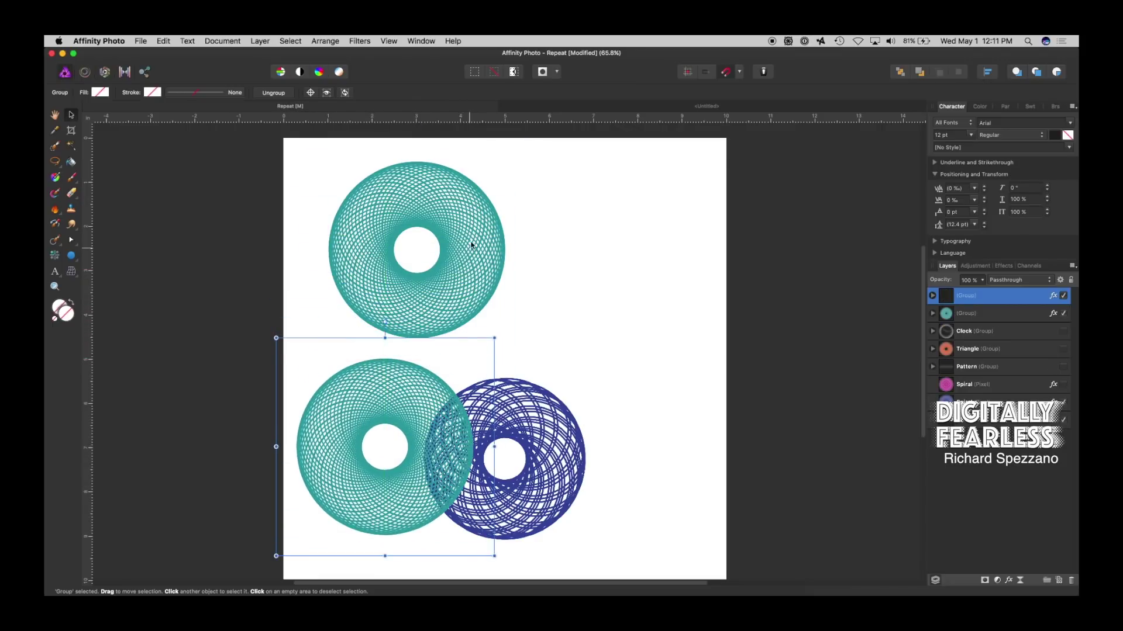
pyautogui.click(554, 435)
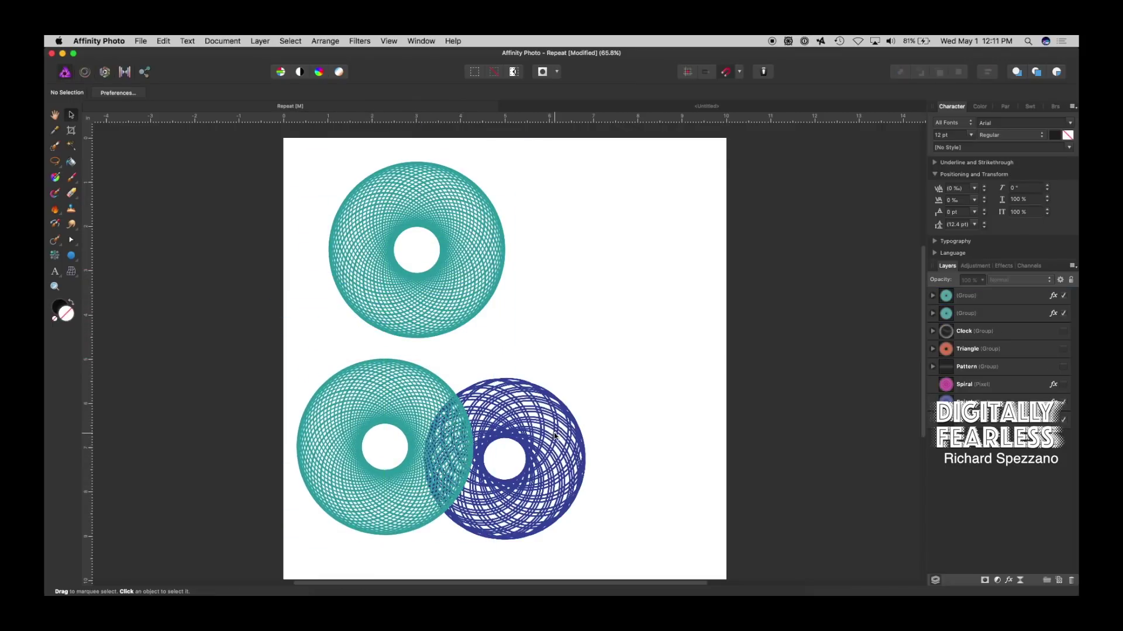
pyautogui.click(583, 444)
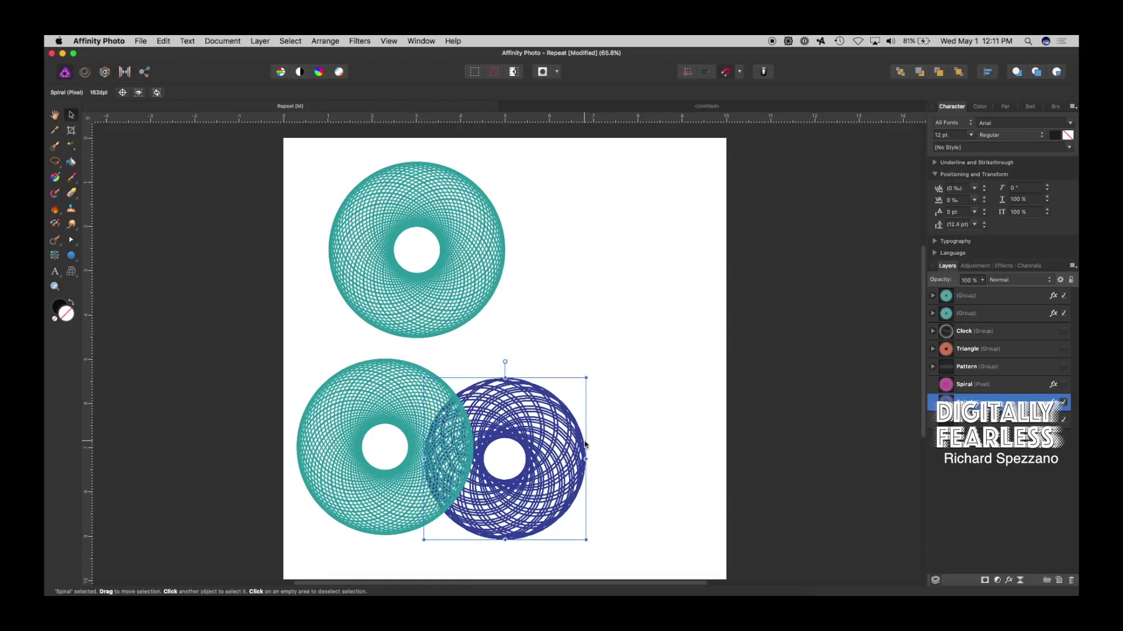
pyautogui.press('Delete')
# Stretch the upper teal donut into a wide oval and reposition it slightly.
pyautogui.click(479, 276)
pyautogui.moveTo(479, 276); pyautogui.dragTo(696, 288)
pyautogui.moveTo(509, 368); pyautogui.dragTo(523, 349)
pyautogui.moveTo(460, 215)
pyautogui.mouseDown()
pyautogui.moveTo(421, 211)
pyautogui.moveTo(431, 200)
pyautogui.moveTo(451, 215)
pyautogui.mouseUp()
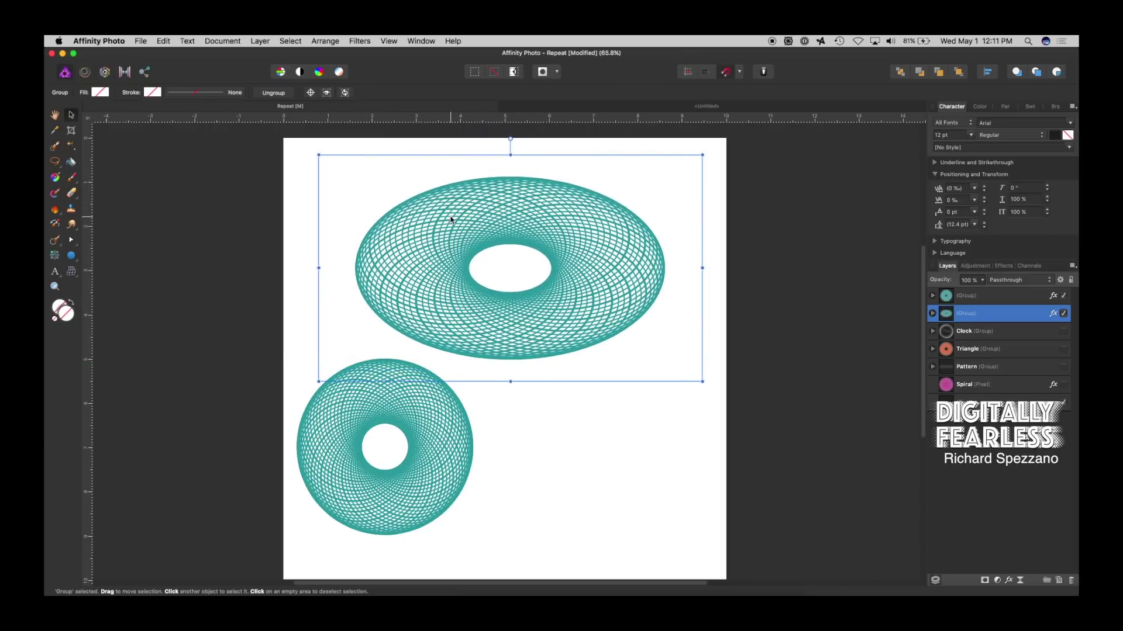
# Delete the stretched oval and move the remaining teal donut to the page centre.
pyautogui.press('Delete')
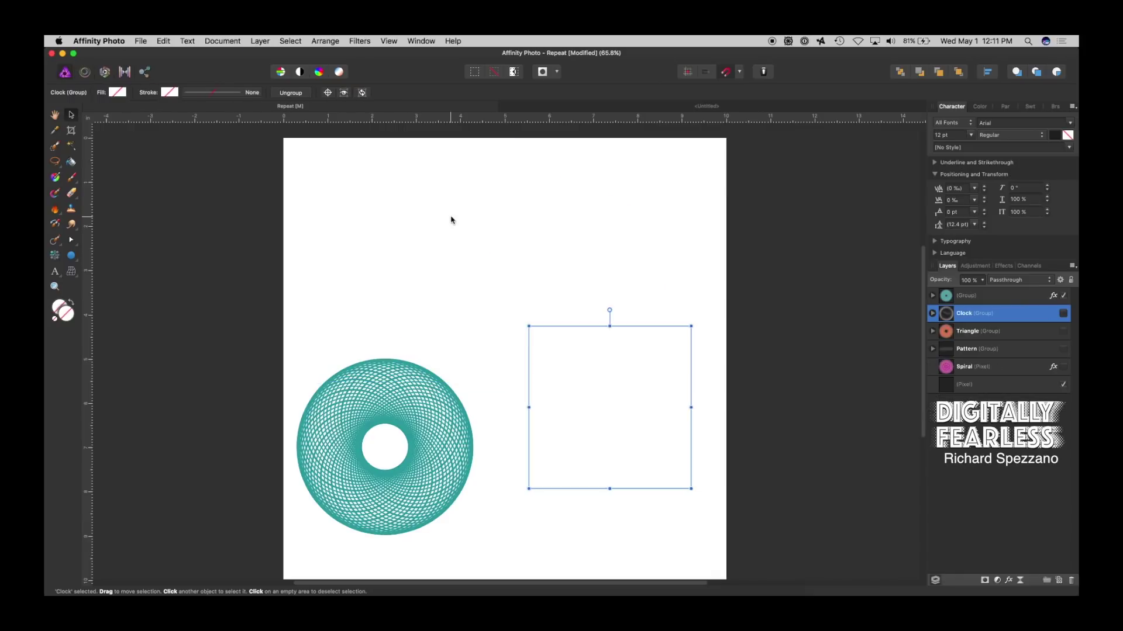
pyautogui.click(535, 284)
pyautogui.click(431, 395)
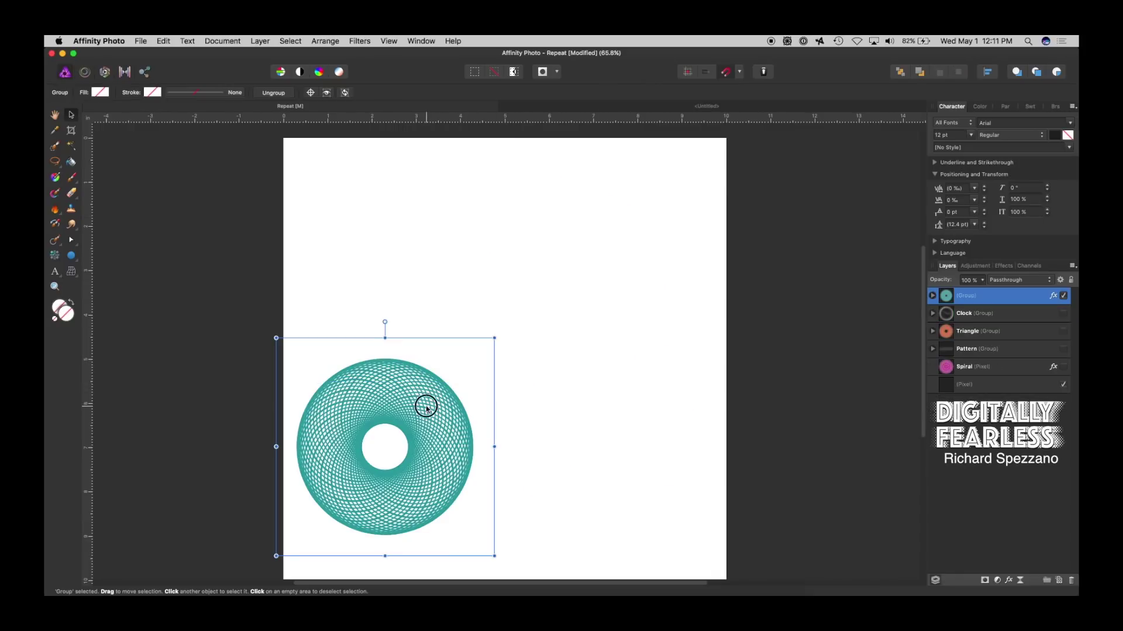
pyautogui.moveTo(431, 407); pyautogui.dragTo(540, 304)
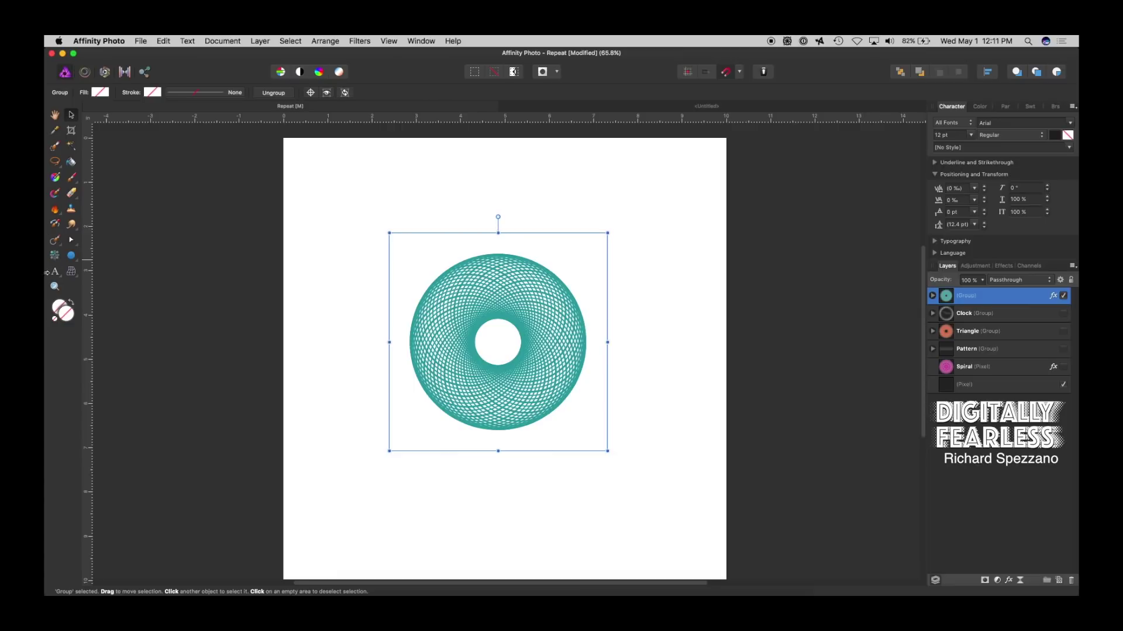
# Preview a Mirror filter on the donut with 235° input and 148° output, forming two overlapping rings.
pyautogui.press('super+f')
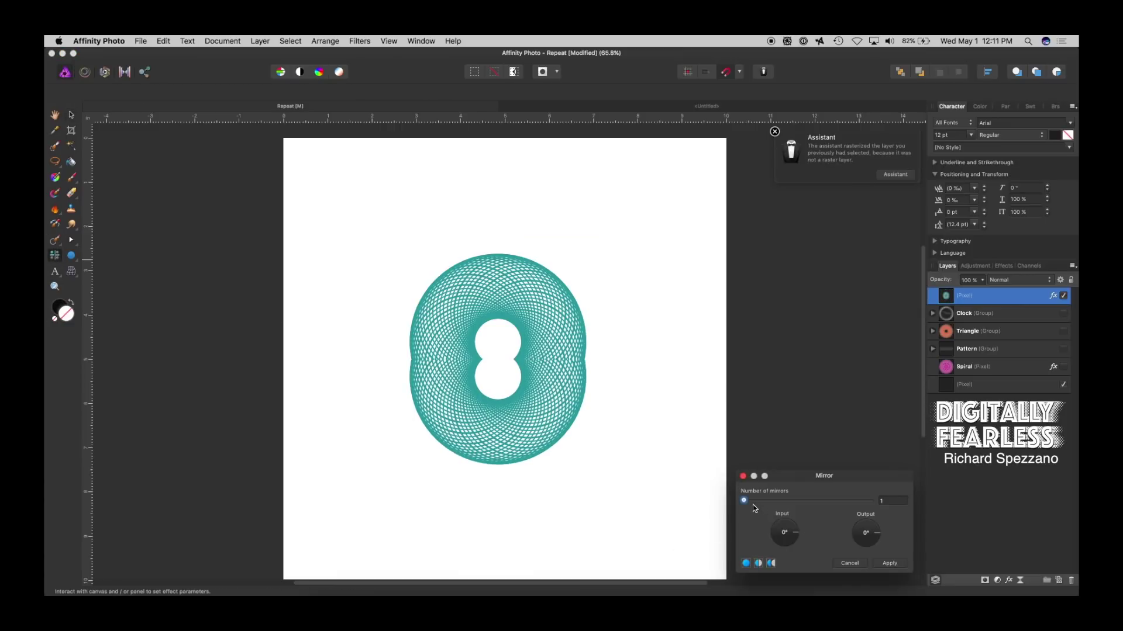
pyautogui.moveTo(747, 503)
pyautogui.mouseDown()
pyautogui.moveTo(874, 515)
pyautogui.moveTo(743, 506)
pyautogui.mouseUp()
pyautogui.moveTo(798, 536); pyautogui.dragTo(795, 523)
pyautogui.moveTo(507, 360); pyautogui.dragTo(395, 306)
pyautogui.click(800, 536)
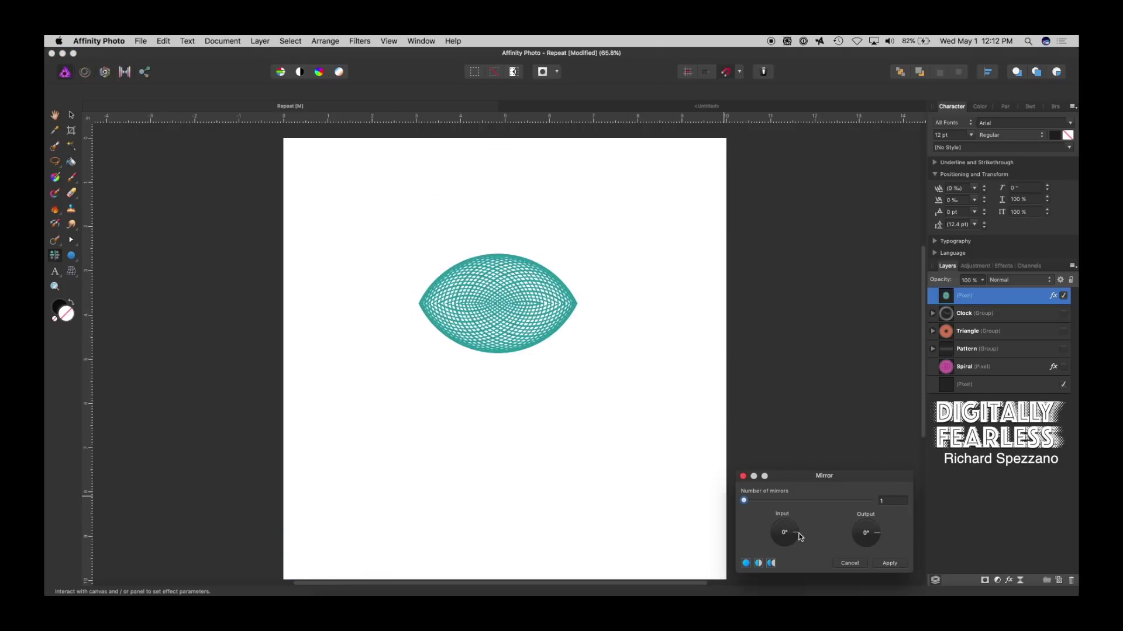
pyautogui.moveTo(490, 284)
pyautogui.mouseDown()
pyautogui.moveTo(573, 448)
pyautogui.moveTo(519, 328)
pyautogui.moveTo(474, 274)
pyautogui.moveTo(500, 296)
pyautogui.mouseUp()
pyautogui.click(761, 526)
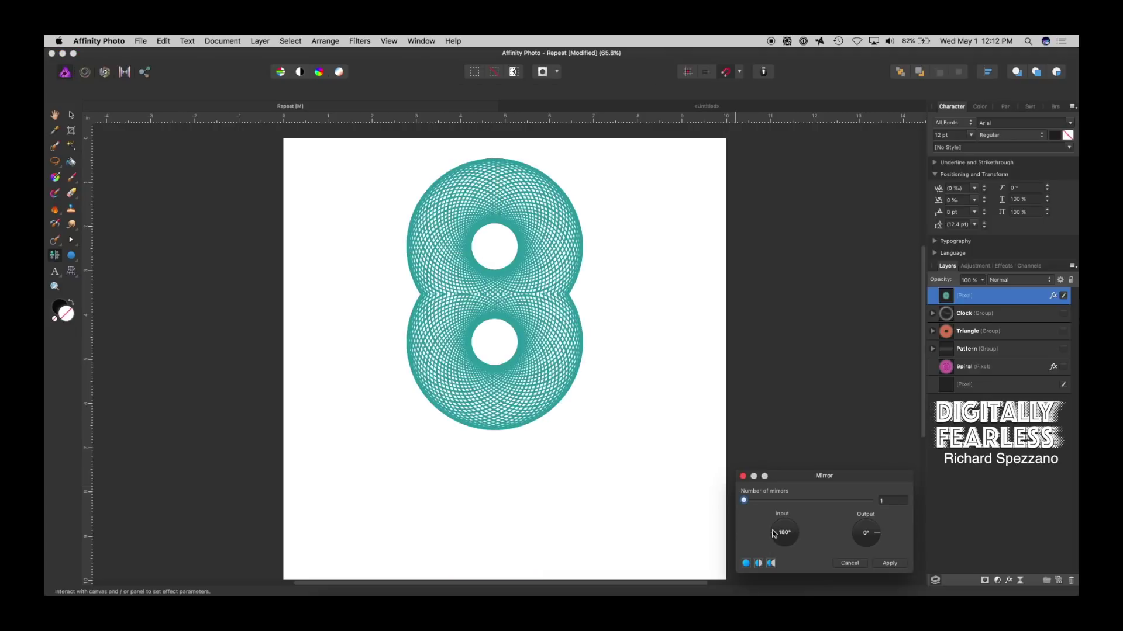
pyautogui.moveTo(566, 331); pyautogui.dragTo(508, 345)
pyautogui.moveTo(784, 546)
pyautogui.mouseDown()
pyautogui.moveTo(763, 529)
pyautogui.moveTo(785, 518)
pyautogui.moveTo(767, 517)
pyautogui.moveTo(772, 549)
pyautogui.mouseUp()
pyautogui.moveTo(882, 538); pyautogui.dragTo(844, 522)
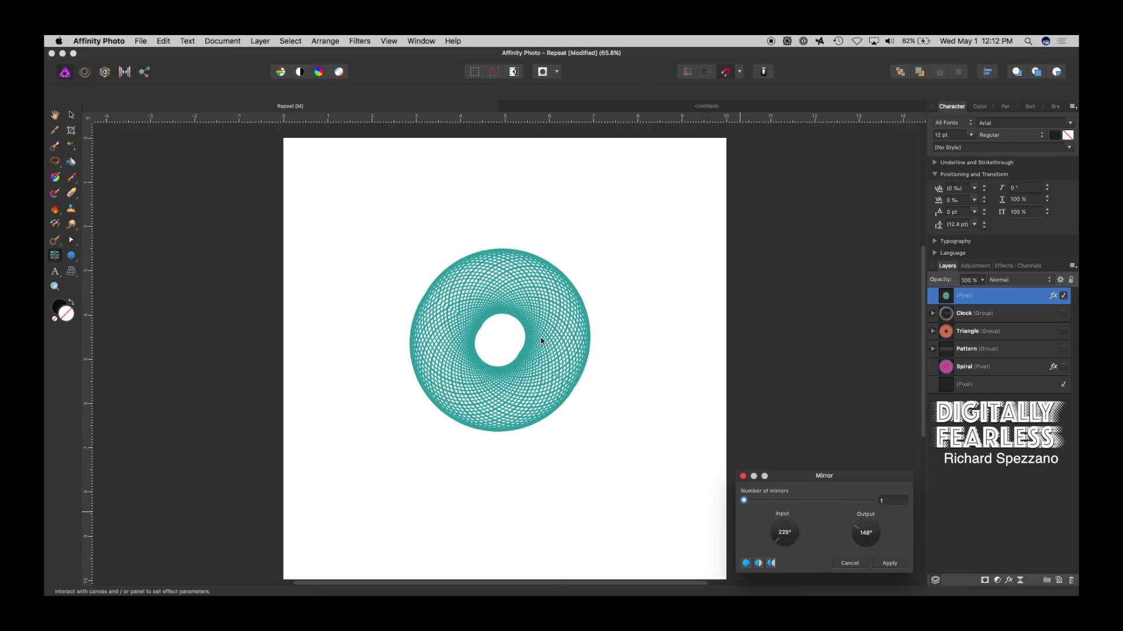
pyautogui.moveTo(534, 333); pyautogui.dragTo(659, 343)
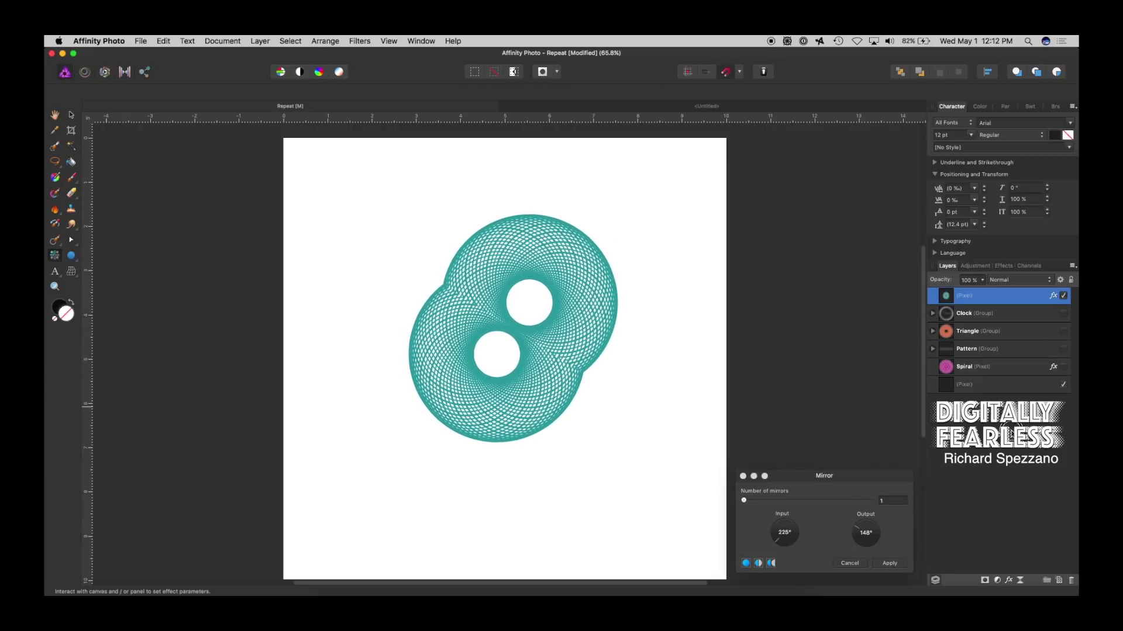
# Cancel the mirror, hide the teal donut, and show the teardrop Pattern group slightly lower.
pyautogui.press('super+d')
pyautogui.click(1064, 297)
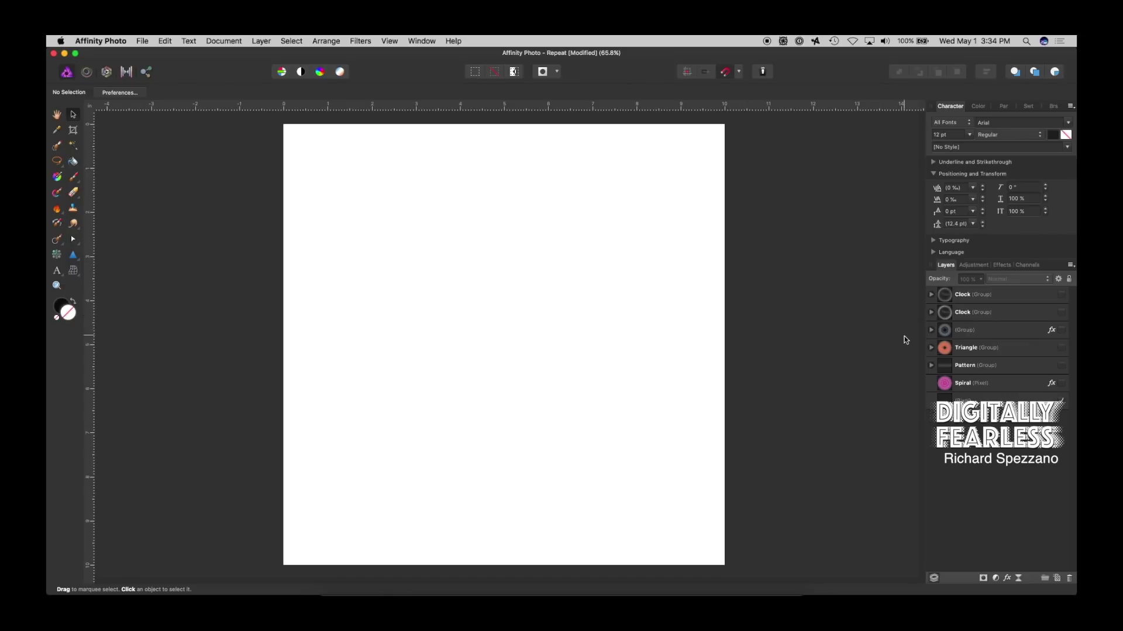
pyautogui.click(1062, 366)
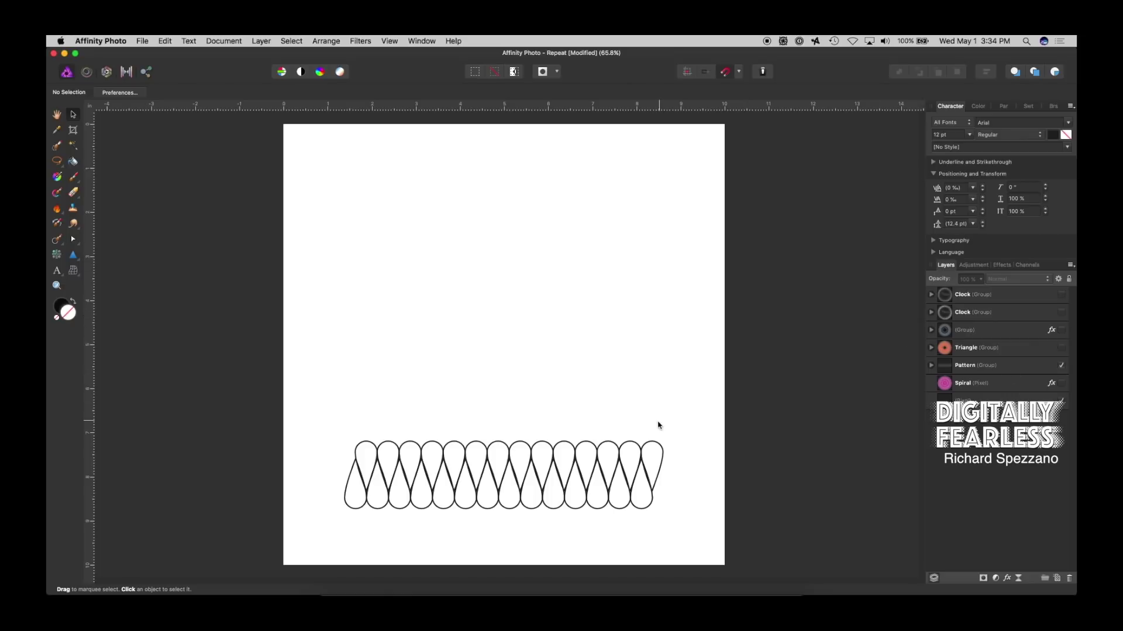
pyautogui.moveTo(621, 449)
pyautogui.mouseDown()
pyautogui.moveTo(626, 401)
pyautogui.moveTo(621, 454)
pyautogui.mouseUp()
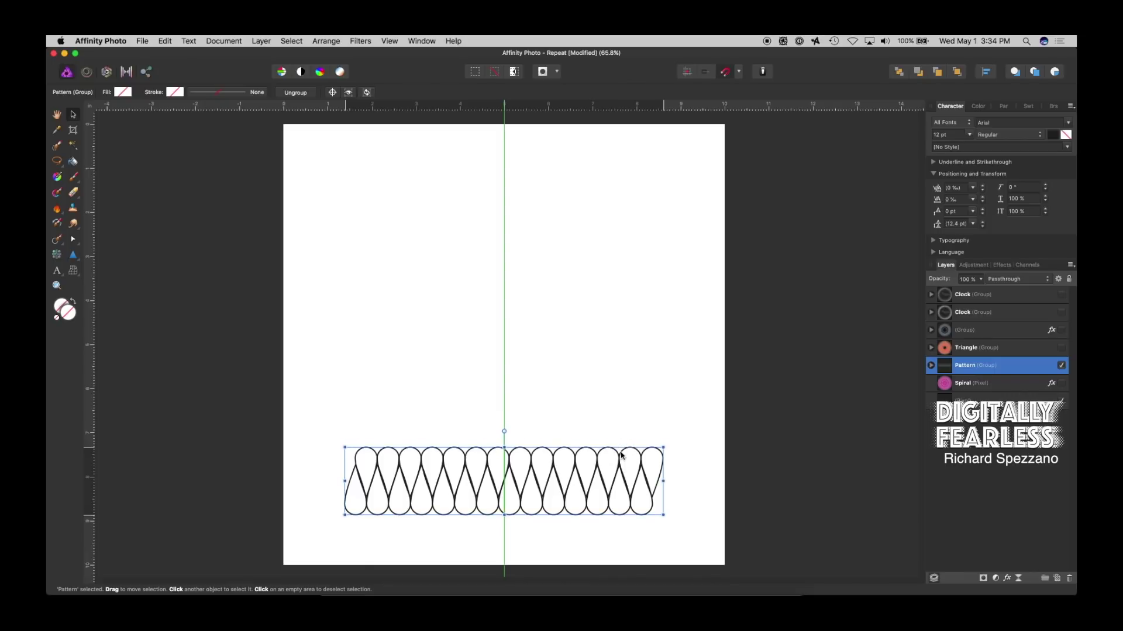
pyautogui.click(988, 472)
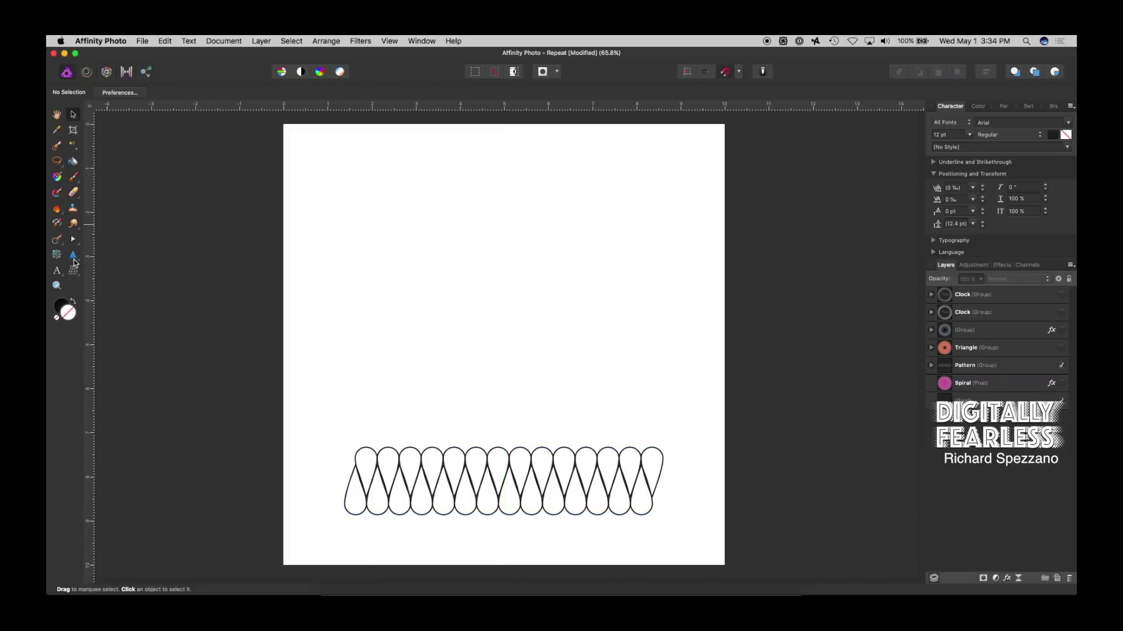
# Draw a small teardrop at the left of the page with the Tear tool.
pyautogui.click(74, 260)
pyautogui.moveTo(74, 259); pyautogui.dragTo(108, 502)
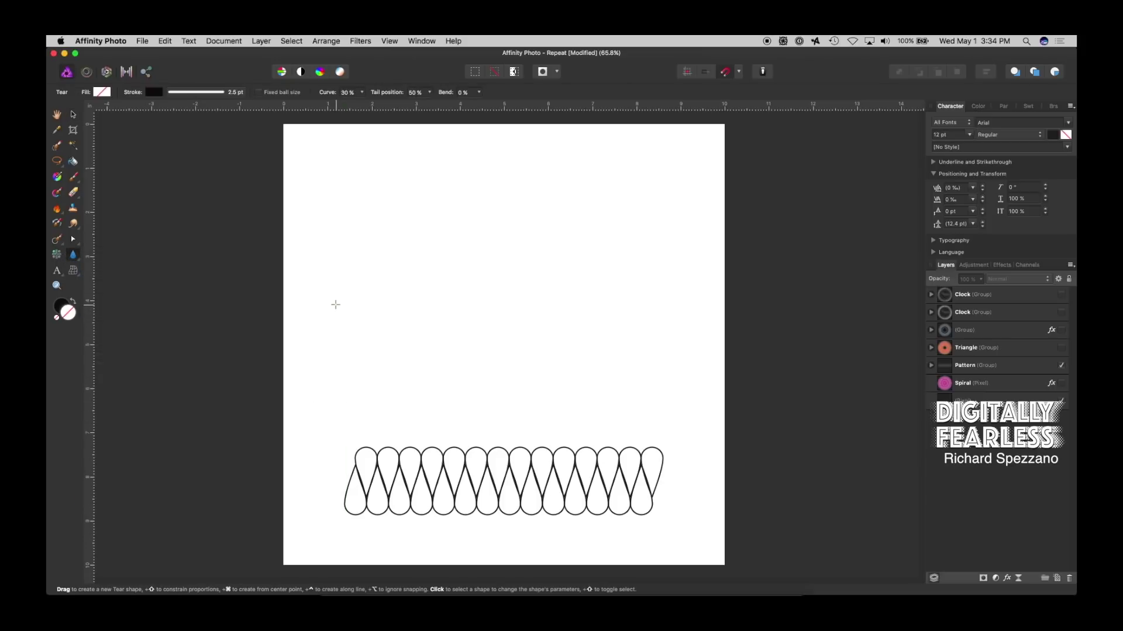
pyautogui.moveTo(336, 303); pyautogui.dragTo(357, 359)
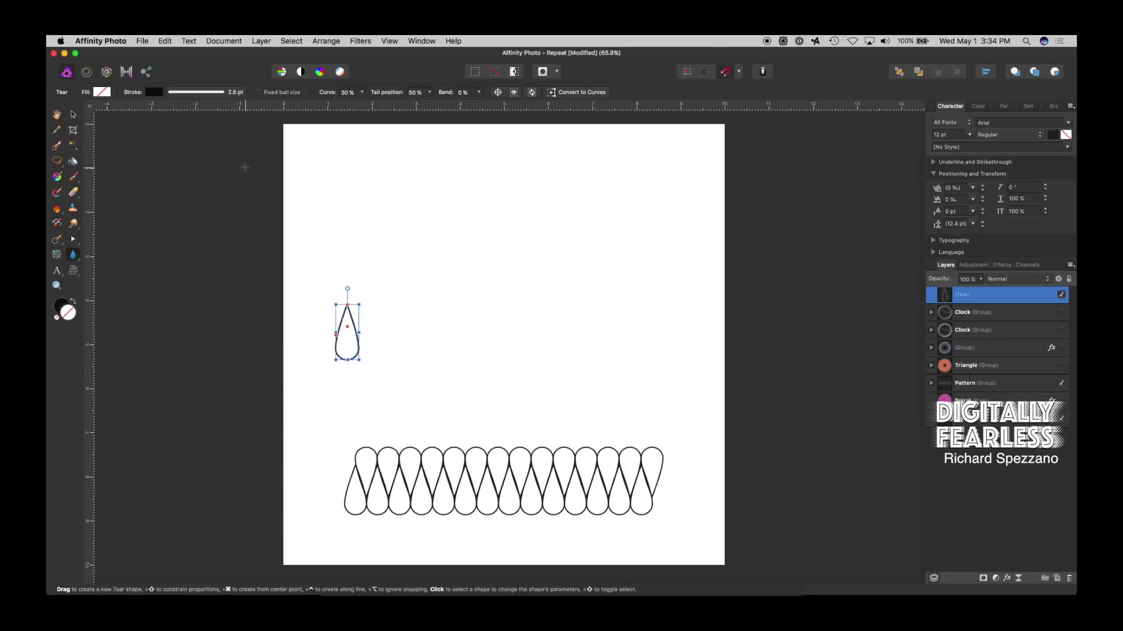
# Give the teardrop a 2 pt black outline and select it with the Move tool.
pyautogui.click(222, 94)
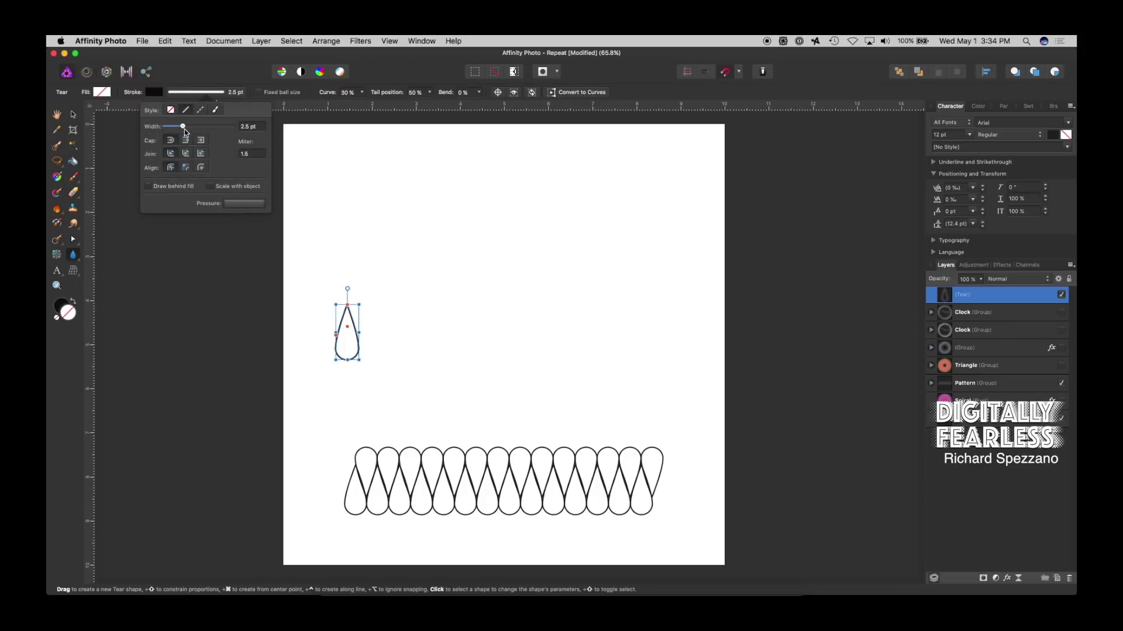
pyautogui.moveTo(184, 126); pyautogui.dragTo(184, 128)
pyautogui.click(274, 208)
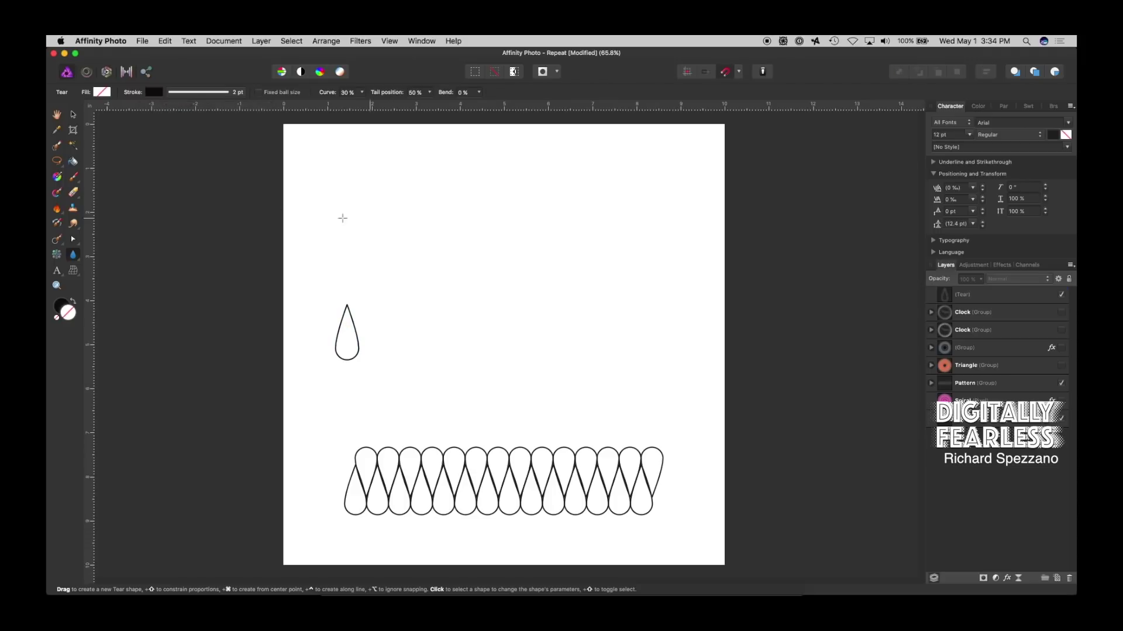
pyautogui.click(73, 113)
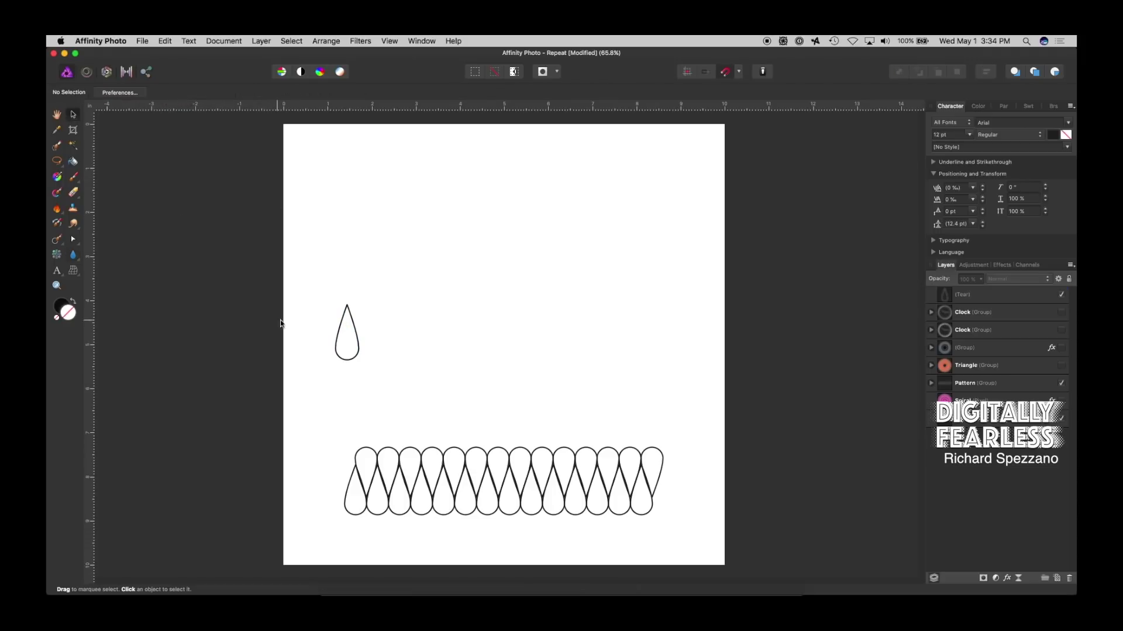
pyautogui.click(349, 314)
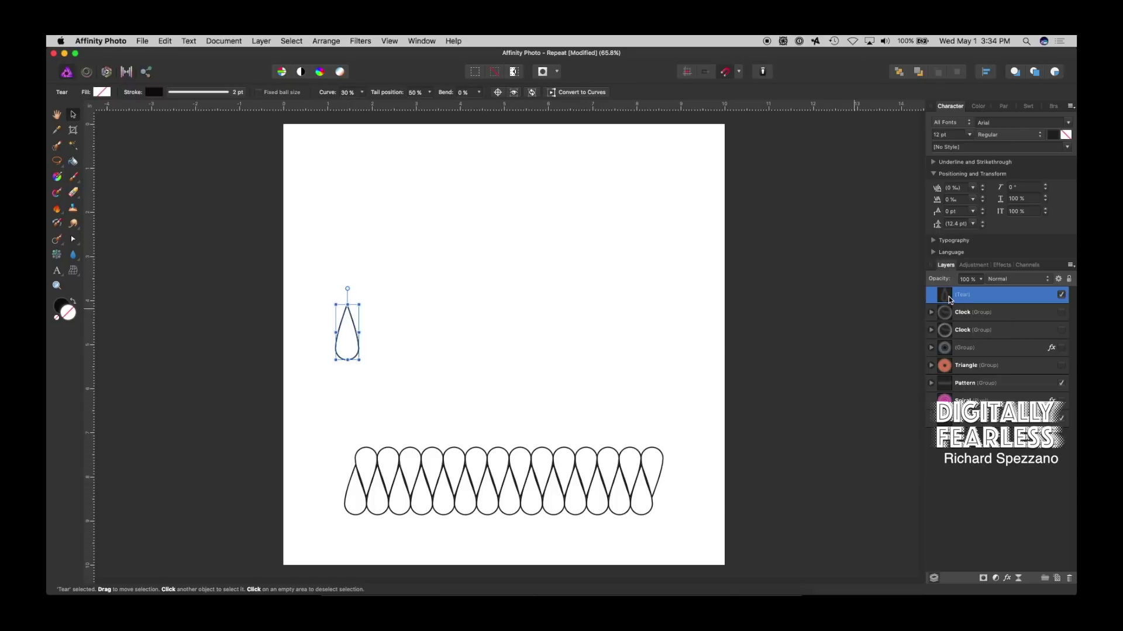
# Duplicate the teardrop with a rightward offset, repeating to build a row of 14 copies.
pyautogui.press('super+j')
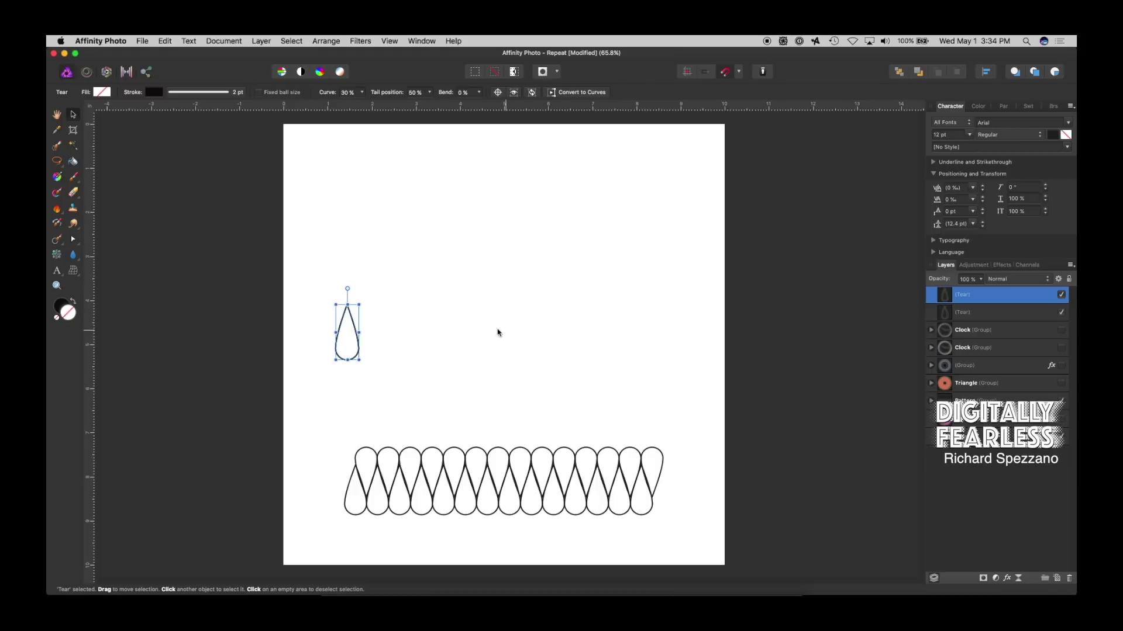
pyautogui.moveTo(359, 345); pyautogui.dragTo(386, 345)
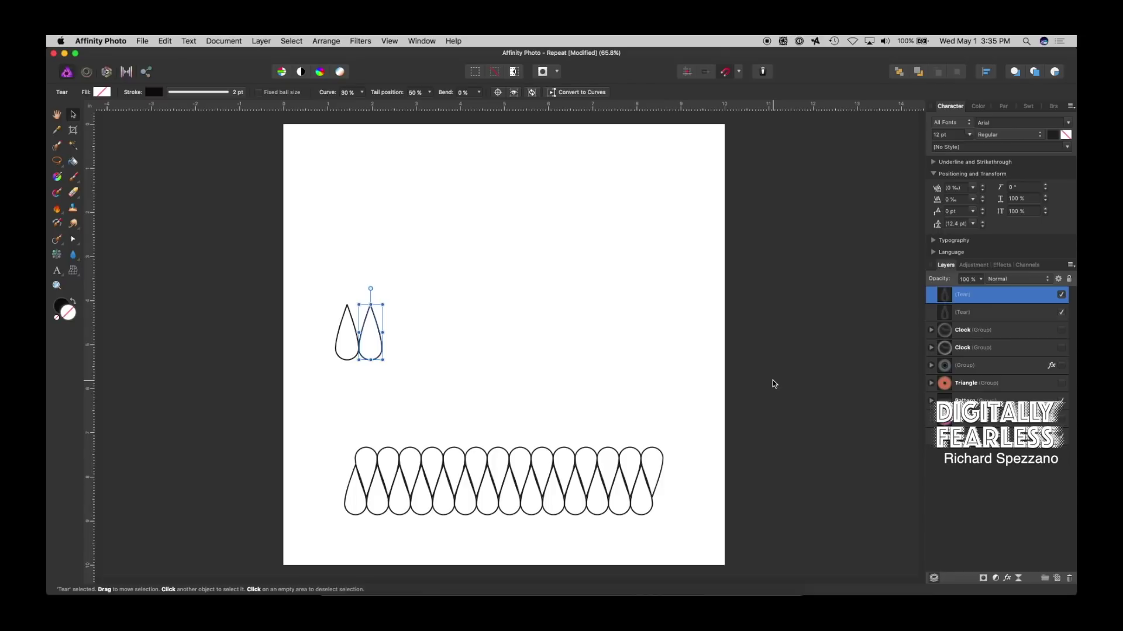
pyautogui.press('super+j')
pyautogui.press('super+j')
pyautogui.press('super+j')
pyautogui.press('super+j')
pyautogui.press('super+j')
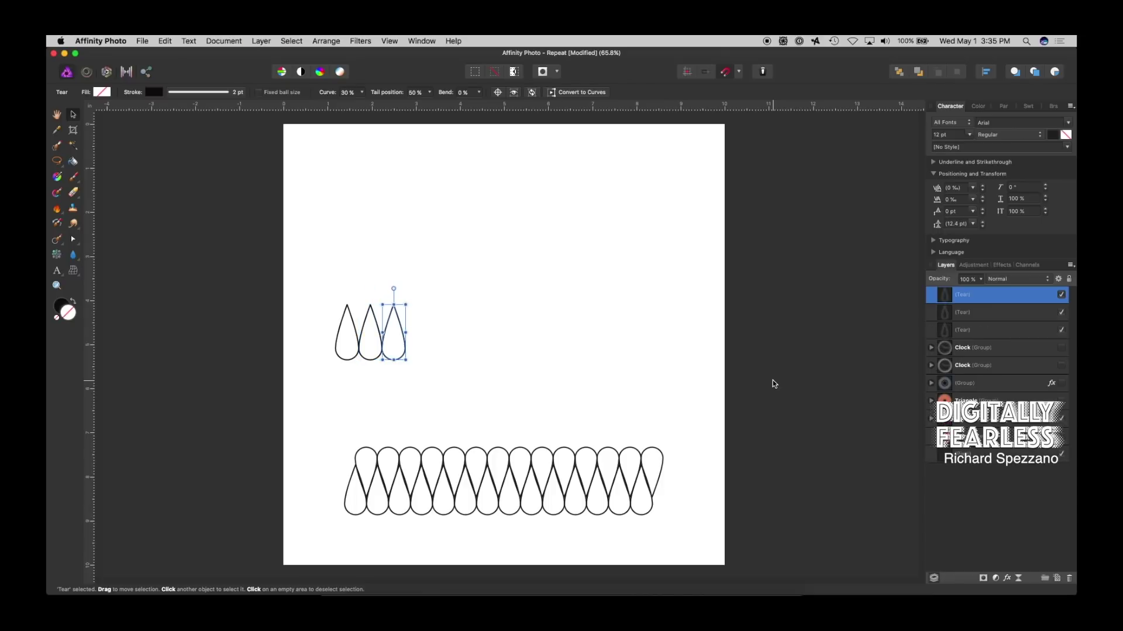
pyautogui.press('super+j')
pyautogui.press('super+j')
pyautogui.press('super+j')
pyautogui.press('super+j')
pyautogui.press('super+j')
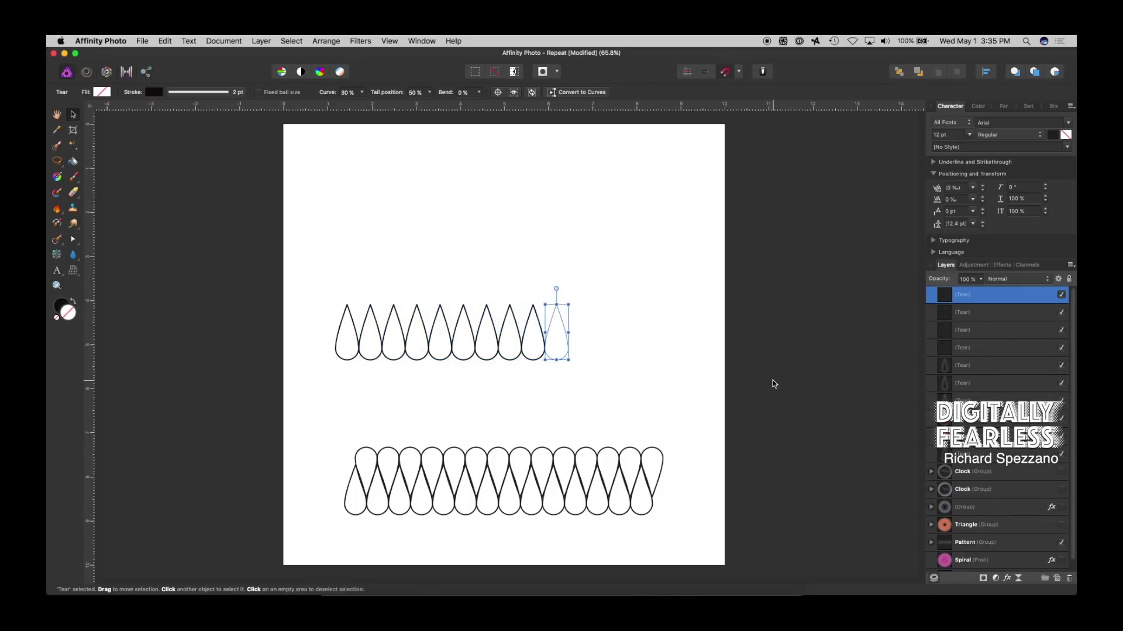
pyautogui.press('super+j')
pyautogui.press('super+j')
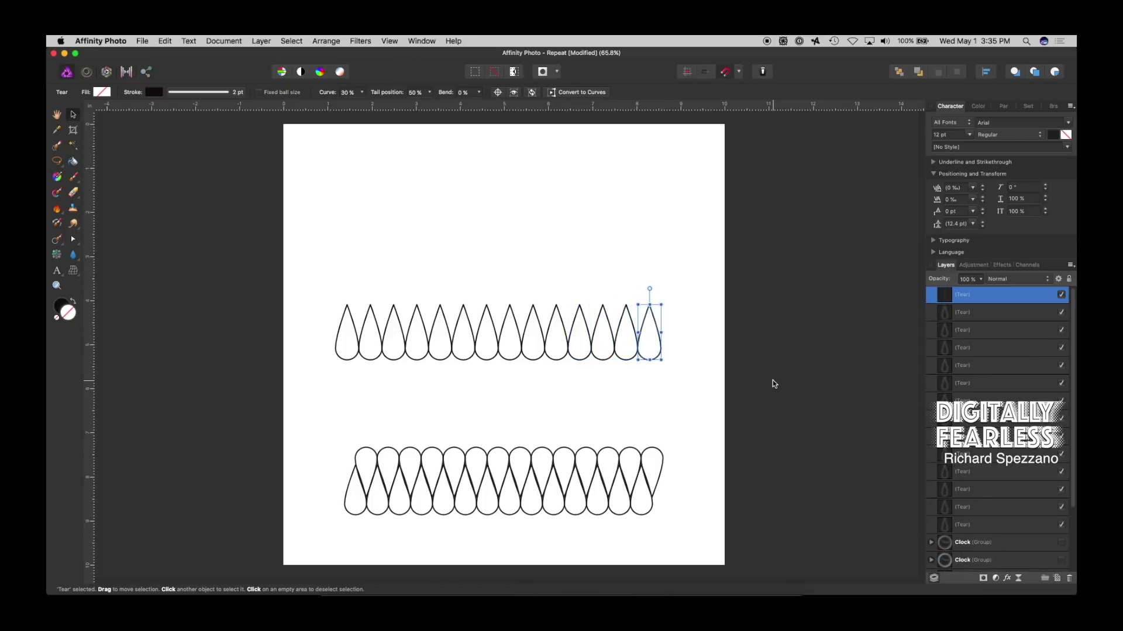
# Select all 14 Tear layers and group them into one Group.
pyautogui.click(969, 528)
pyautogui.keyDown('shift'); pyautogui.click(973, 297); pyautogui.keyUp('shift')
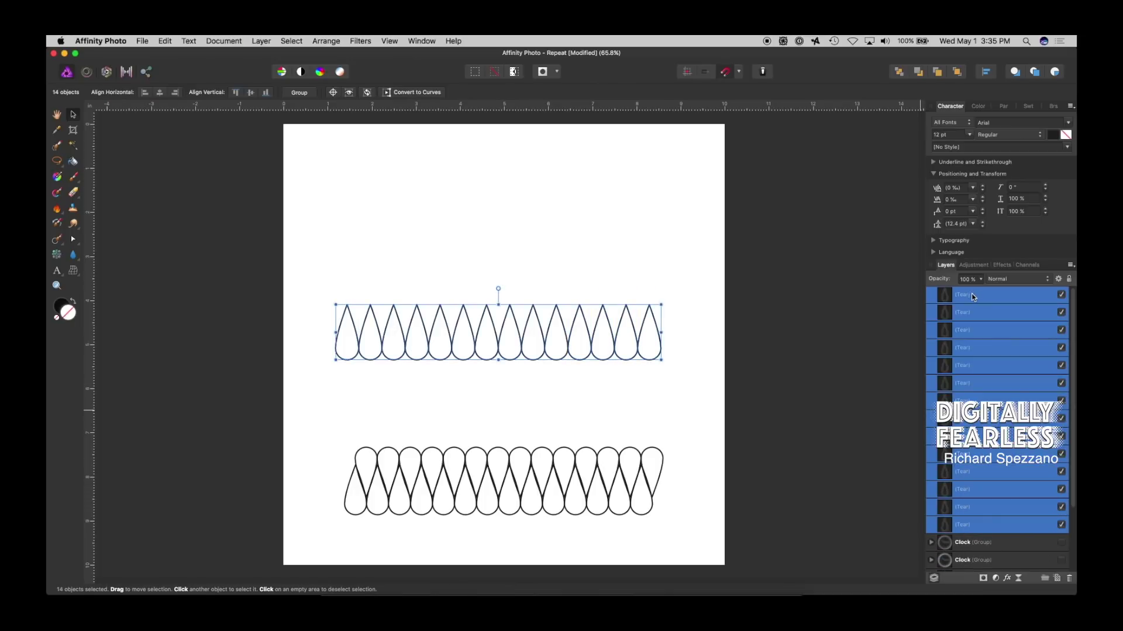
pyautogui.press('super+g')
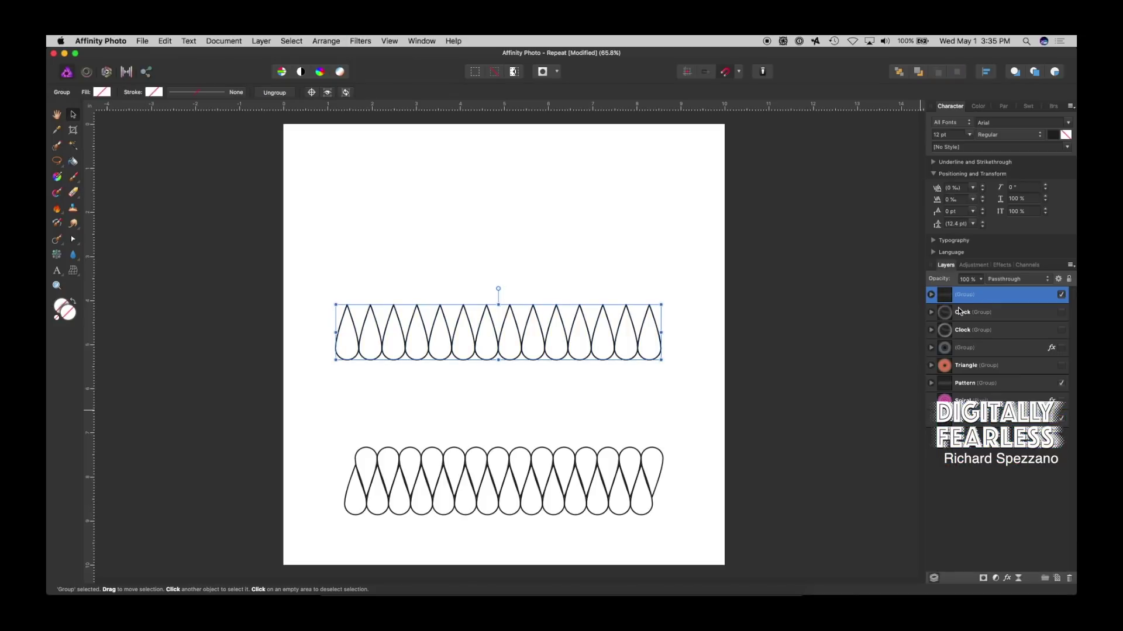
# Duplicate the teardrop row group and flip the copy vertically.
pyautogui.press('super+j')
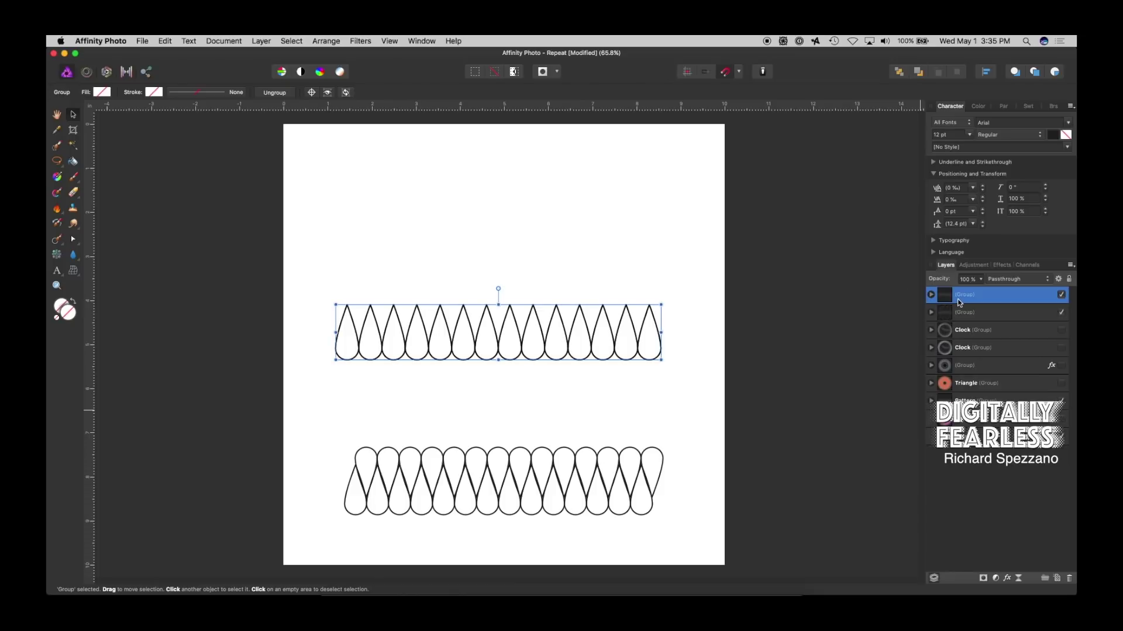
pyautogui.click(326, 41)
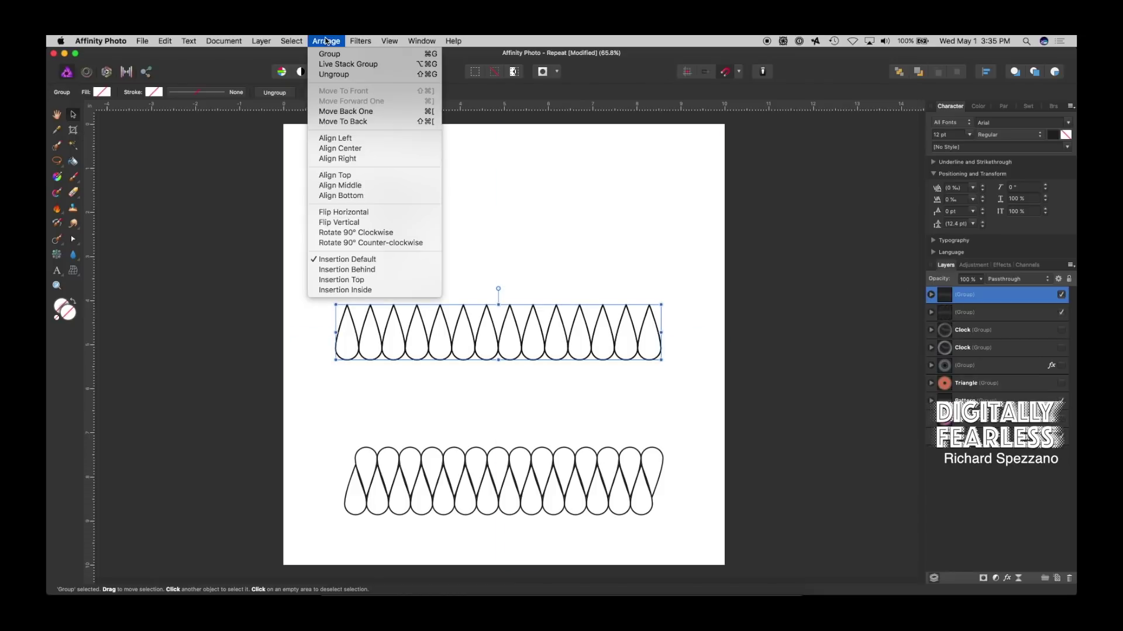
pyautogui.click(343, 226)
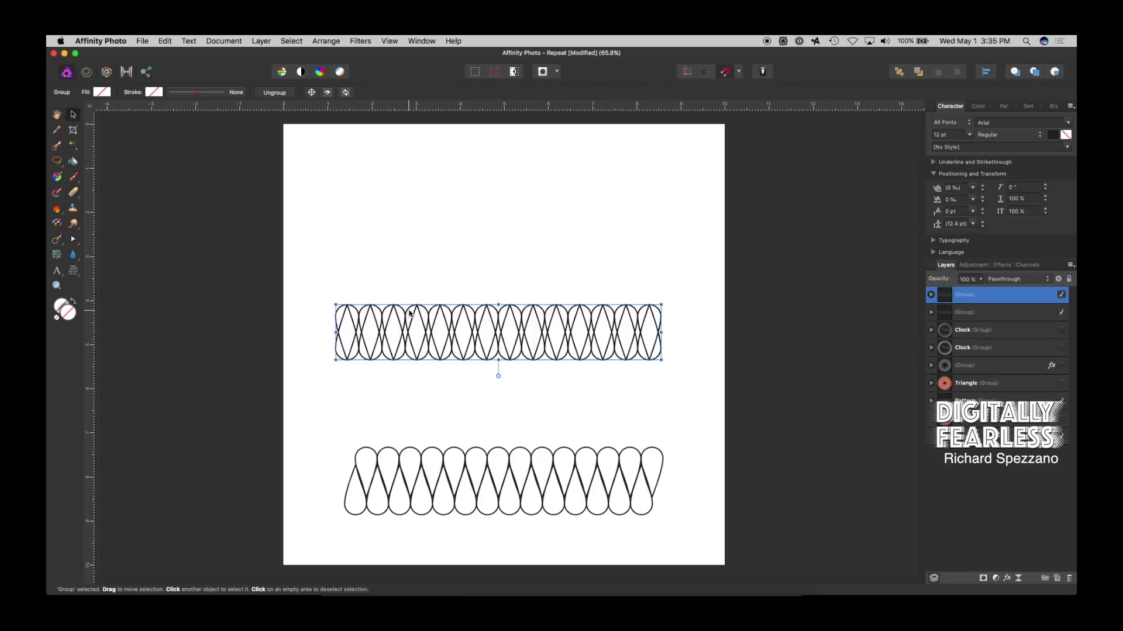
# Nudge the flipped row with arrow keys until it interlocks with the original row.
pyautogui.hotkey('shift', 'Up')
pyautogui.hotkey('shift', 'Up')
pyautogui.hotkey('shift', 'Up')
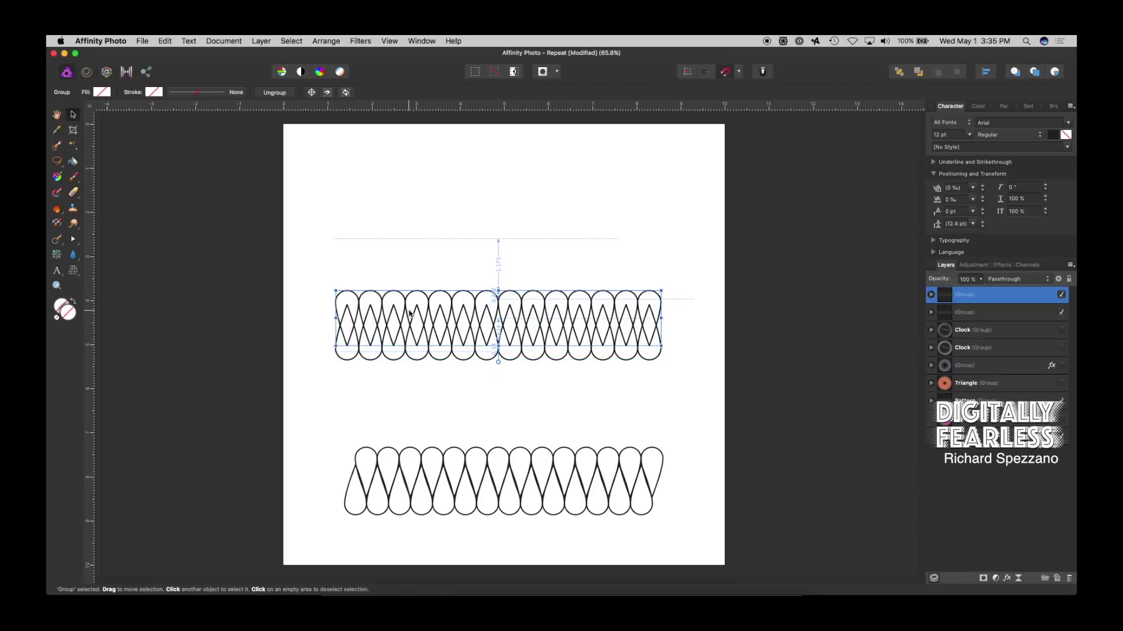
pyautogui.hotkey('shift', 'Up')
pyautogui.hotkey('shift', 'Up')
pyautogui.hotkey('shift', 'Up')
pyautogui.hotkey('shift', 'Up')
pyautogui.hotkey('shift', 'Right')
pyautogui.hotkey('shift', 'Right')
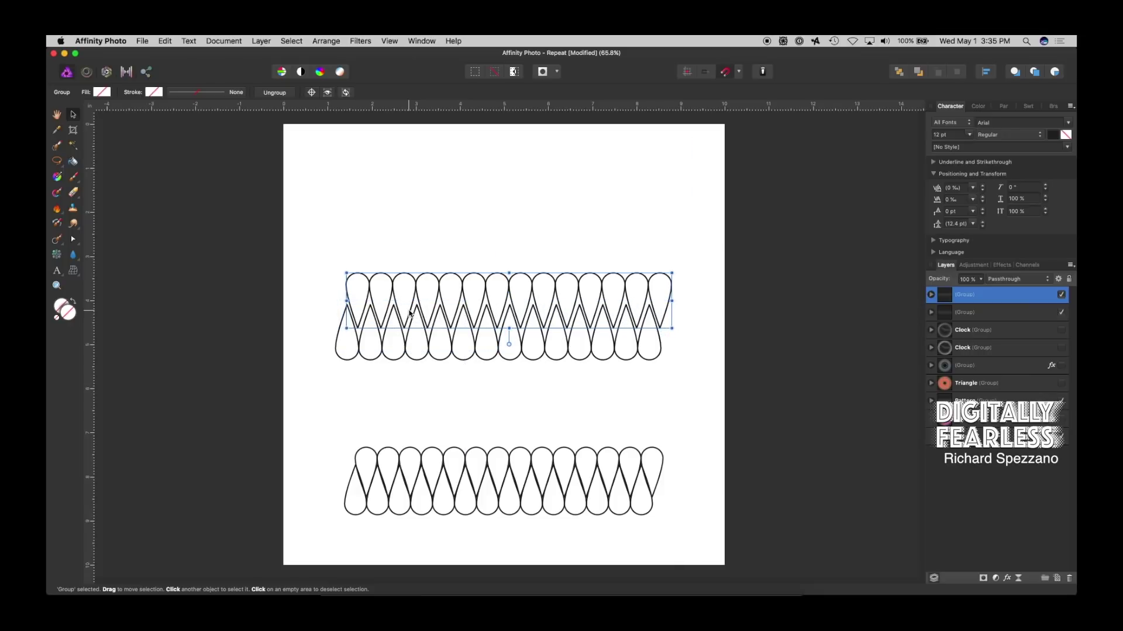
pyautogui.hotkey('shift', 'Down')
pyautogui.hotkey('shift', 'Down')
pyautogui.hotkey('shift', 'Down')
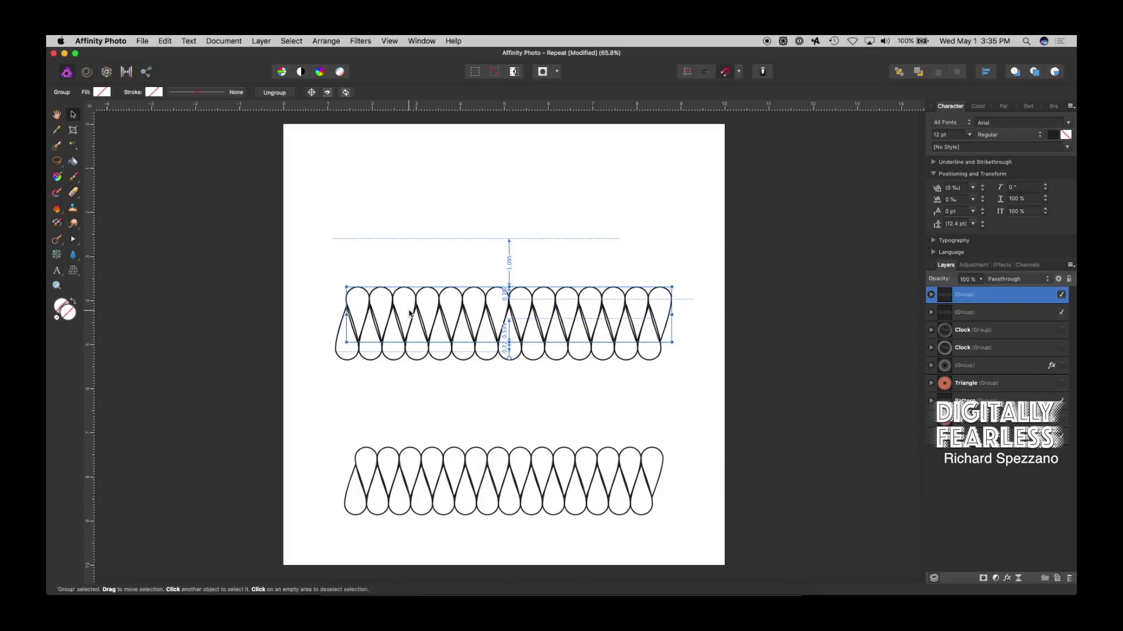
pyautogui.press('Right')
pyautogui.press('Right')
pyautogui.press('Right')
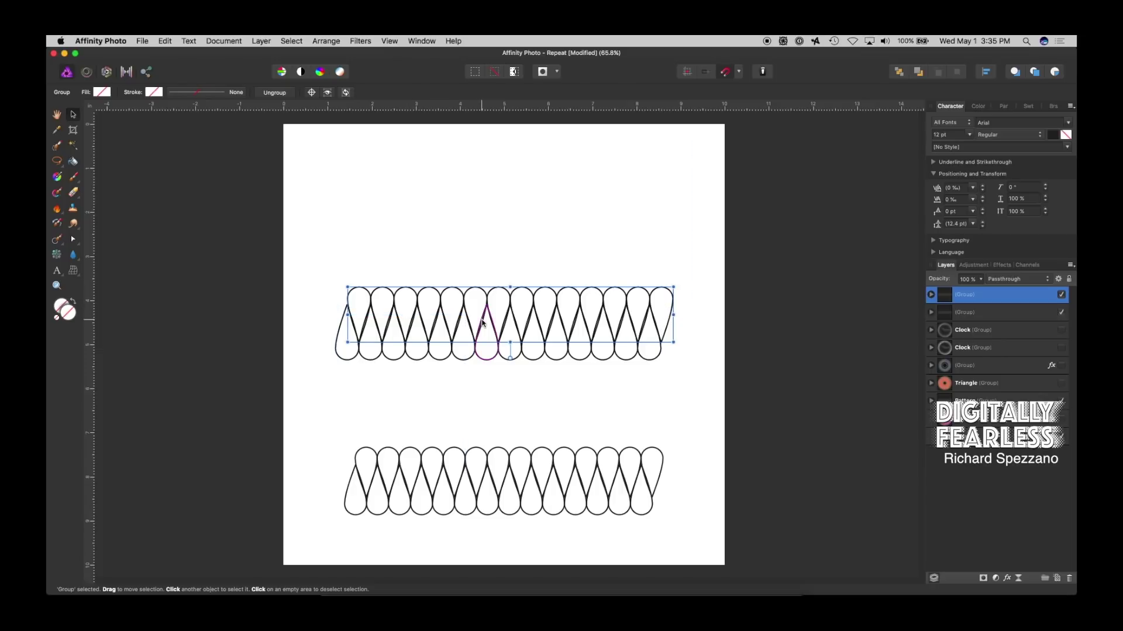
pyautogui.press('Down')
pyautogui.press('Right')
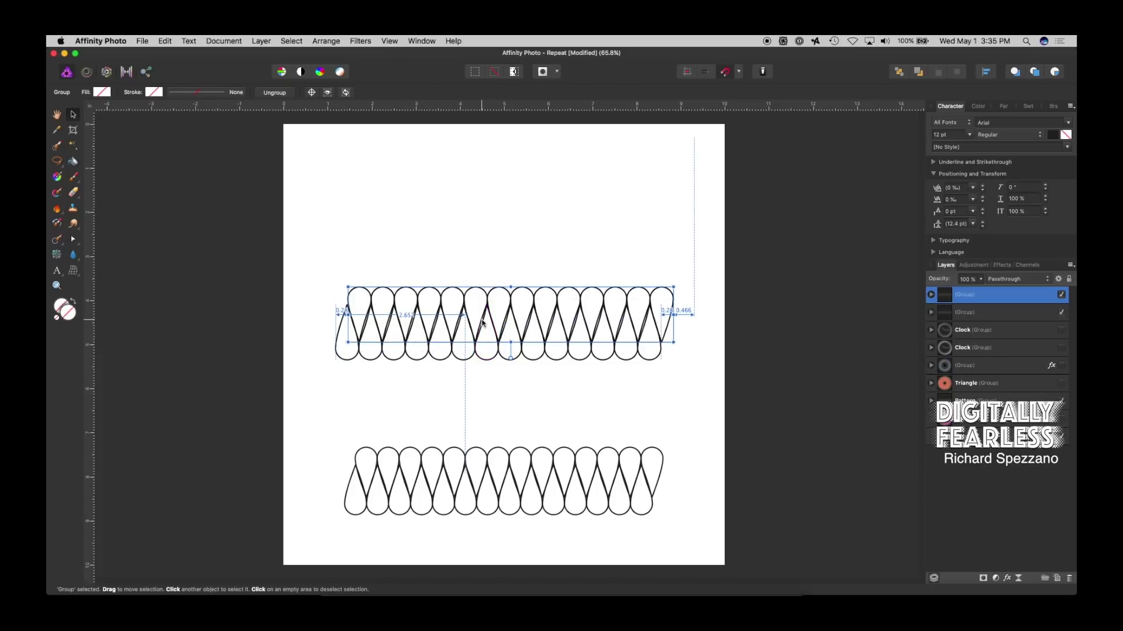
pyautogui.press('Left')
pyautogui.press('Up')
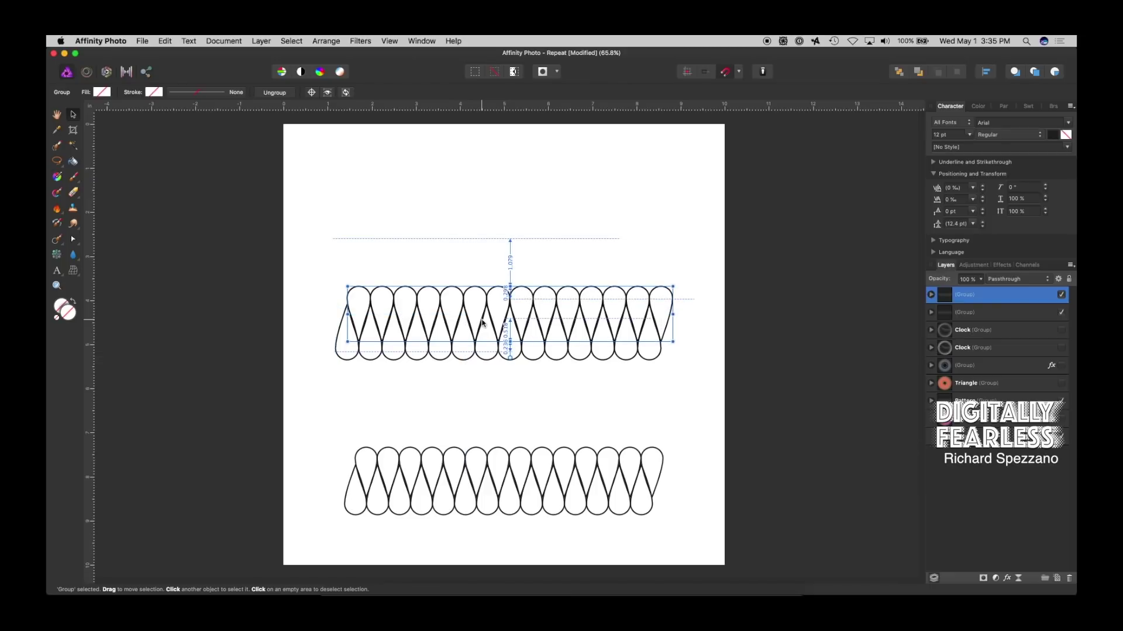
# Select both the original and the flipped row groups together.
pyautogui.click(581, 421)
pyautogui.click(1006, 313)
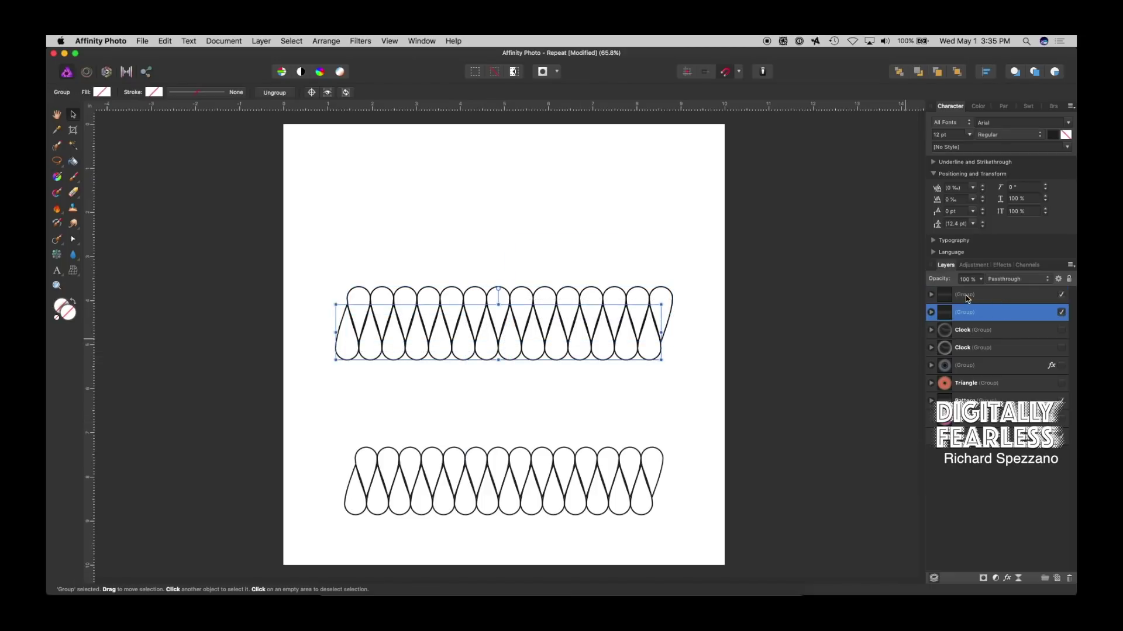
pyautogui.keyDown('shift'); pyautogui.click(952, 296); pyautogui.keyUp('shift')
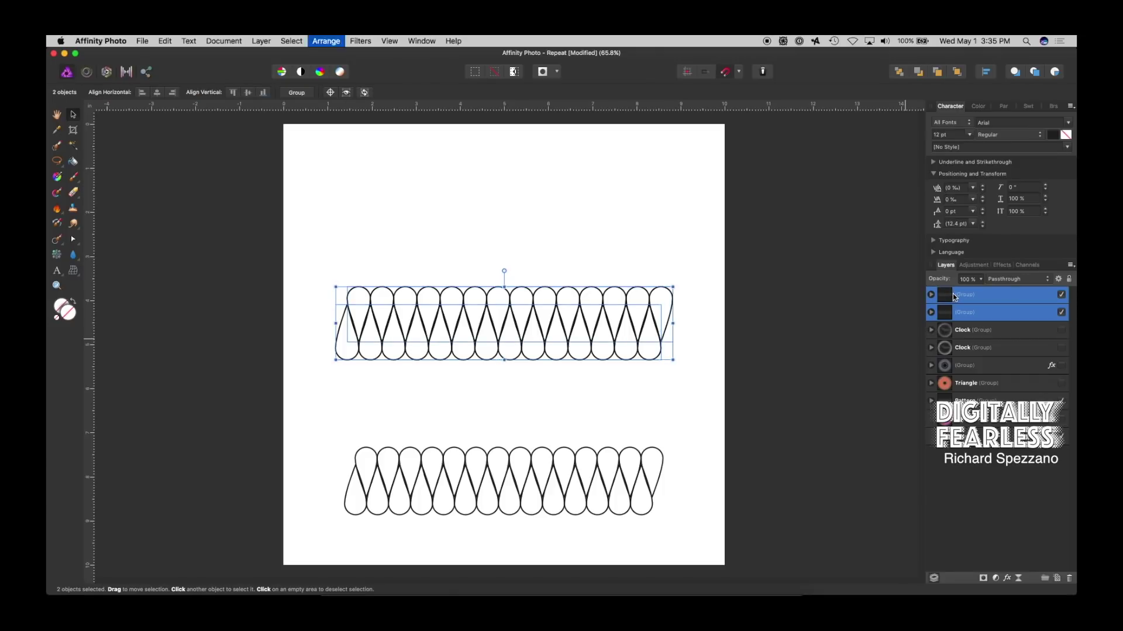
# Group the two interlocking rows, duplicate the pair, and move the copy up to interlock.
pyautogui.press('super+g')
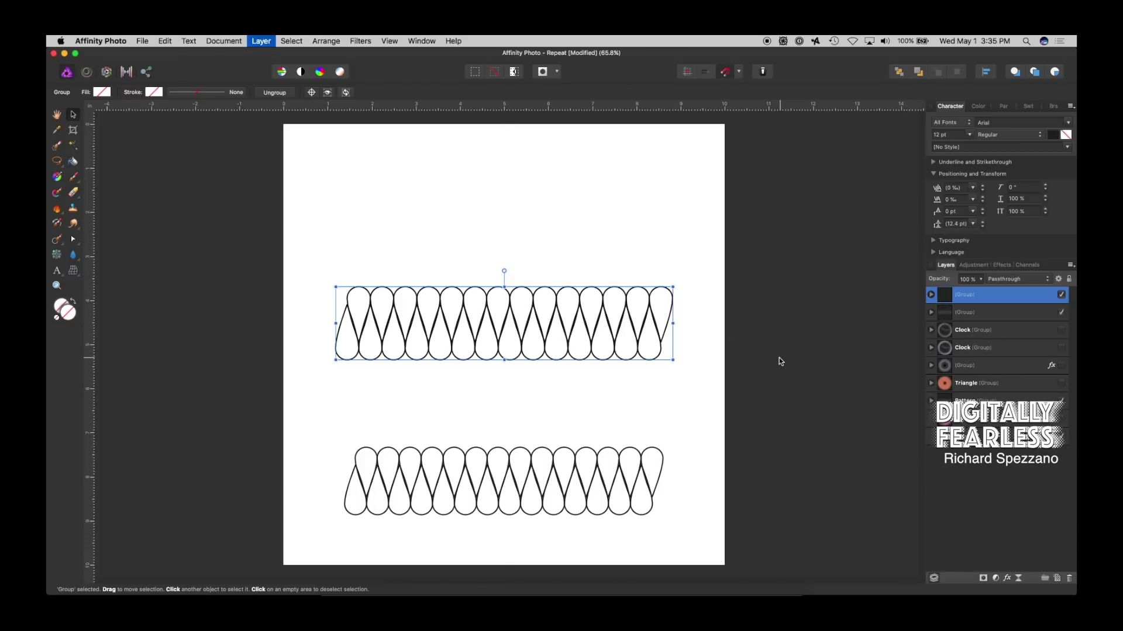
pyautogui.press('super+j')
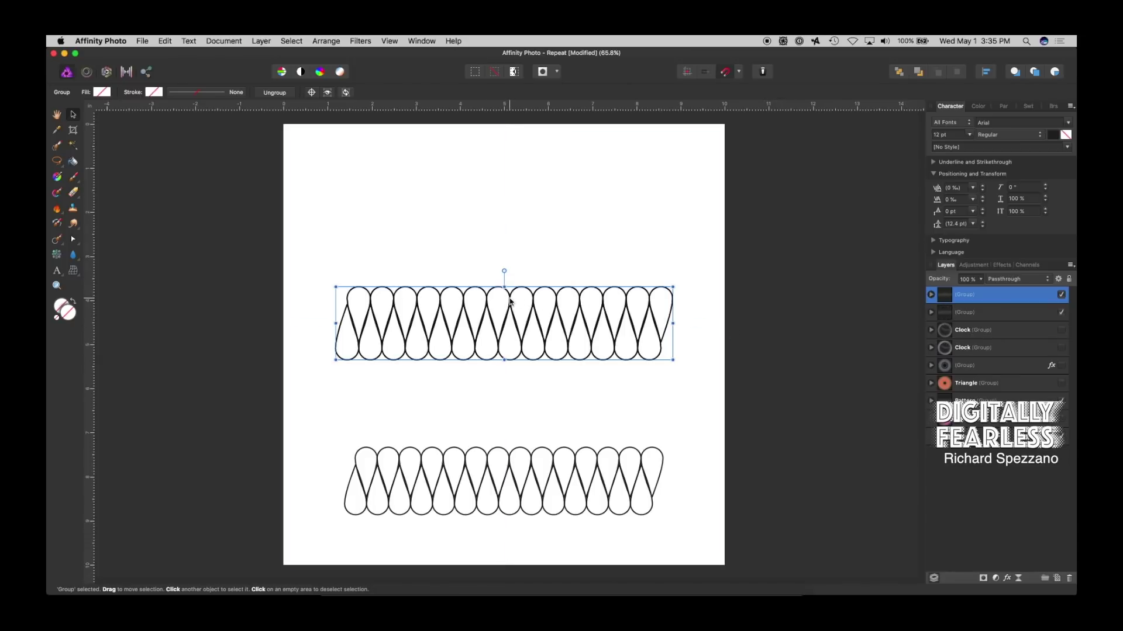
pyautogui.moveTo(511, 301); pyautogui.dragTo(518, 252)
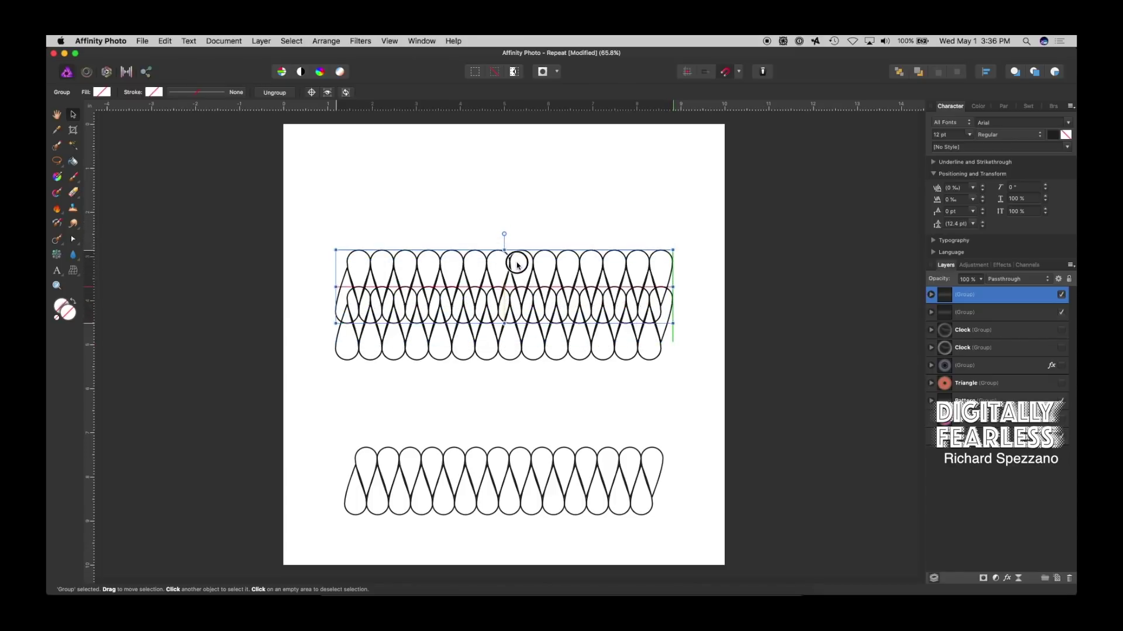
pyautogui.moveTo(517, 265)
pyautogui.mouseDown()
pyautogui.moveTo(516, 276)
pyautogui.moveTo(524, 226)
pyautogui.moveTo(523, 252)
pyautogui.mouseUp()
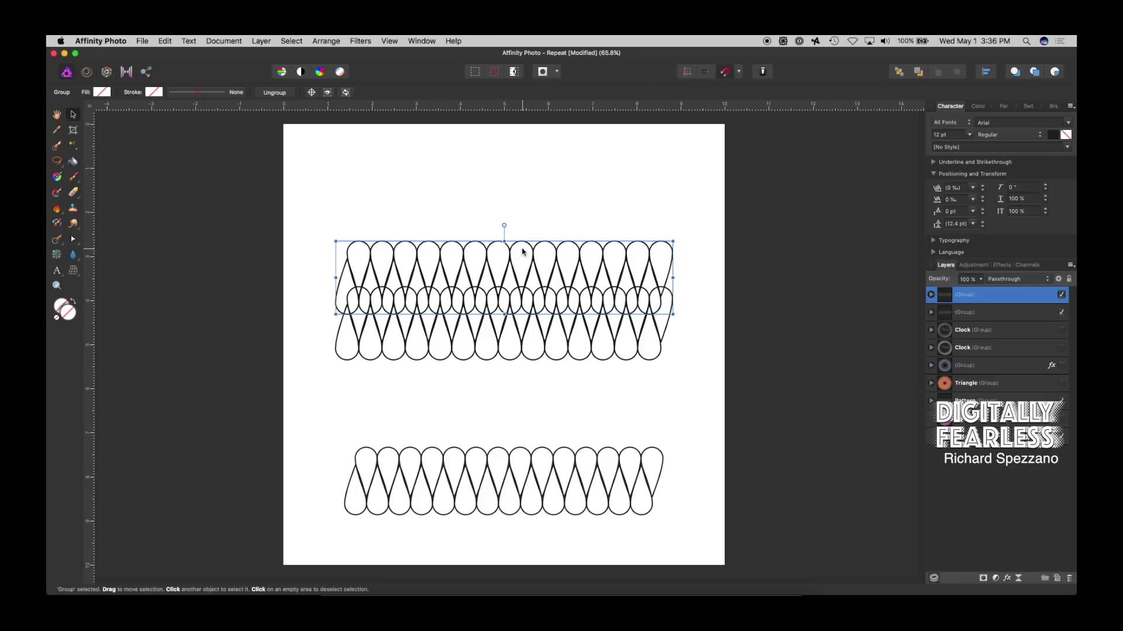
# Add two more stacked copies and group all four rows into one pattern.
pyautogui.press('super+j')
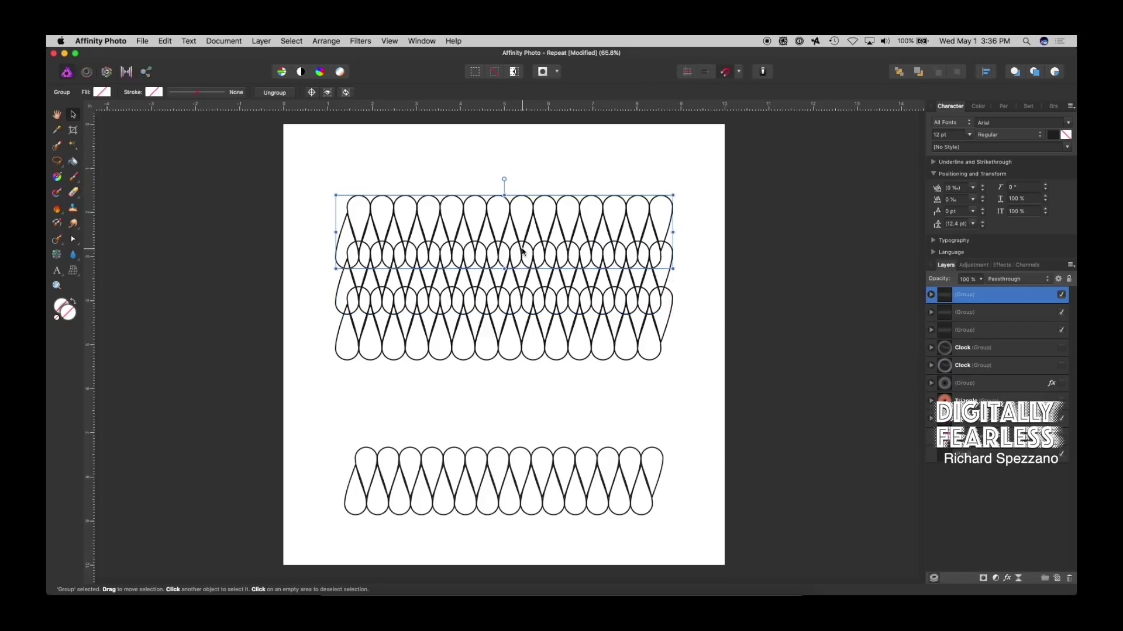
pyautogui.press('super+j')
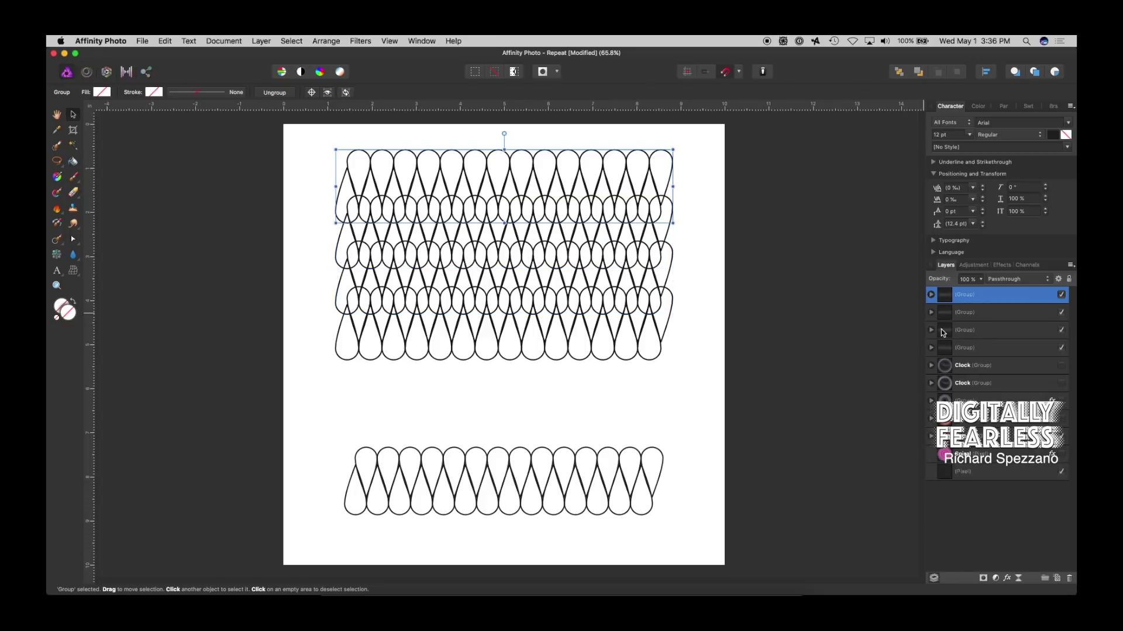
pyautogui.keyDown('shift'); pyautogui.click(967, 352); pyautogui.keyUp('shift')
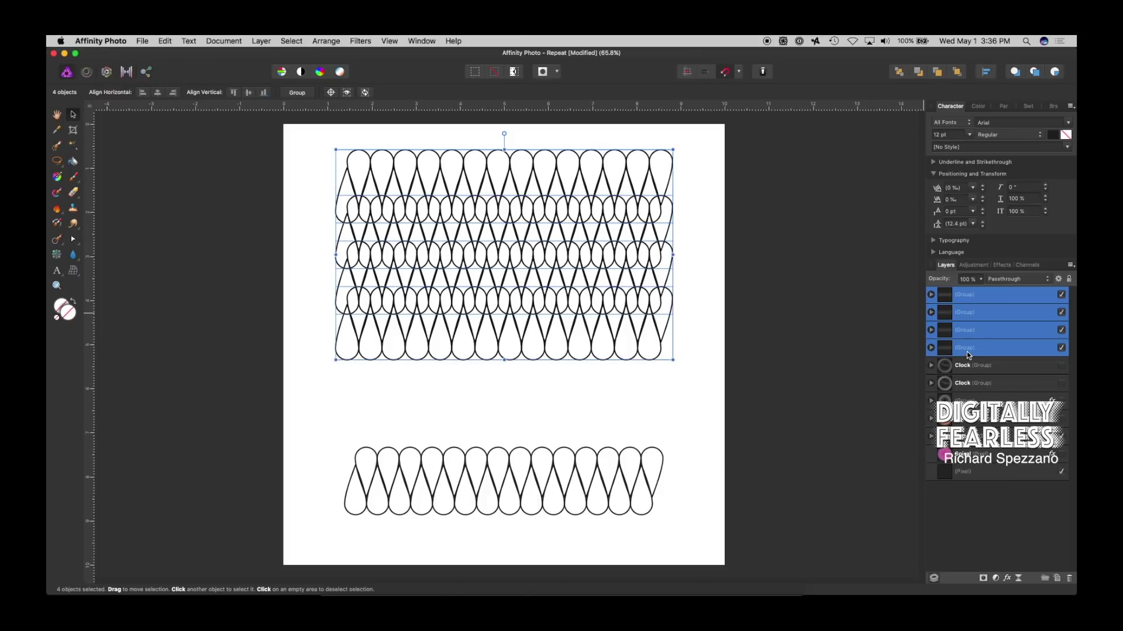
pyautogui.press('super+g')
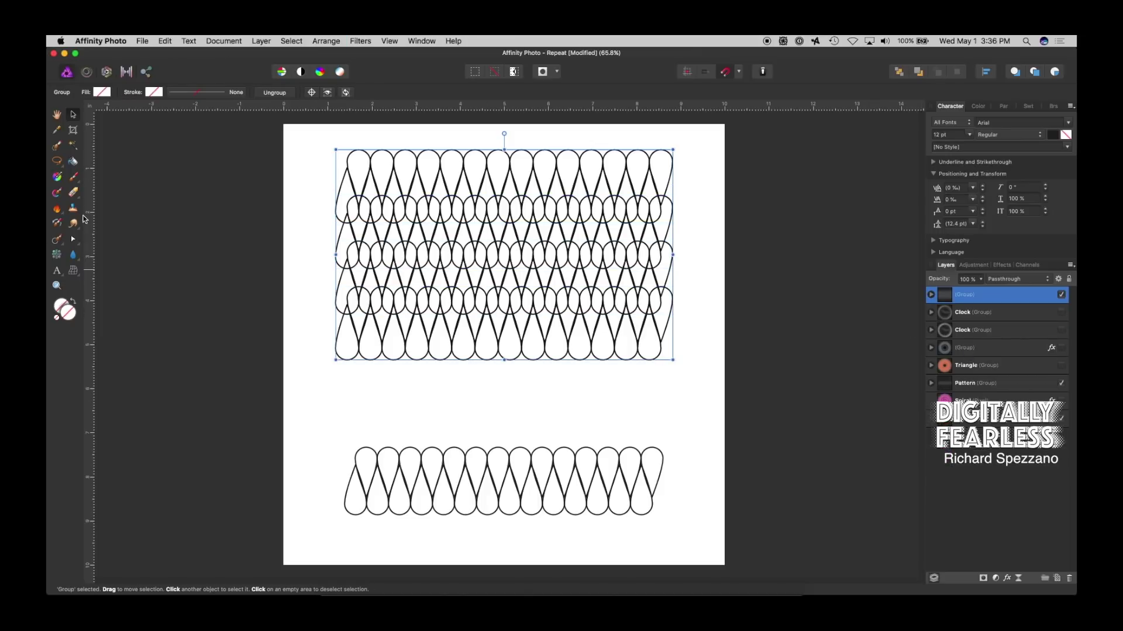
pyautogui.press('super+d')
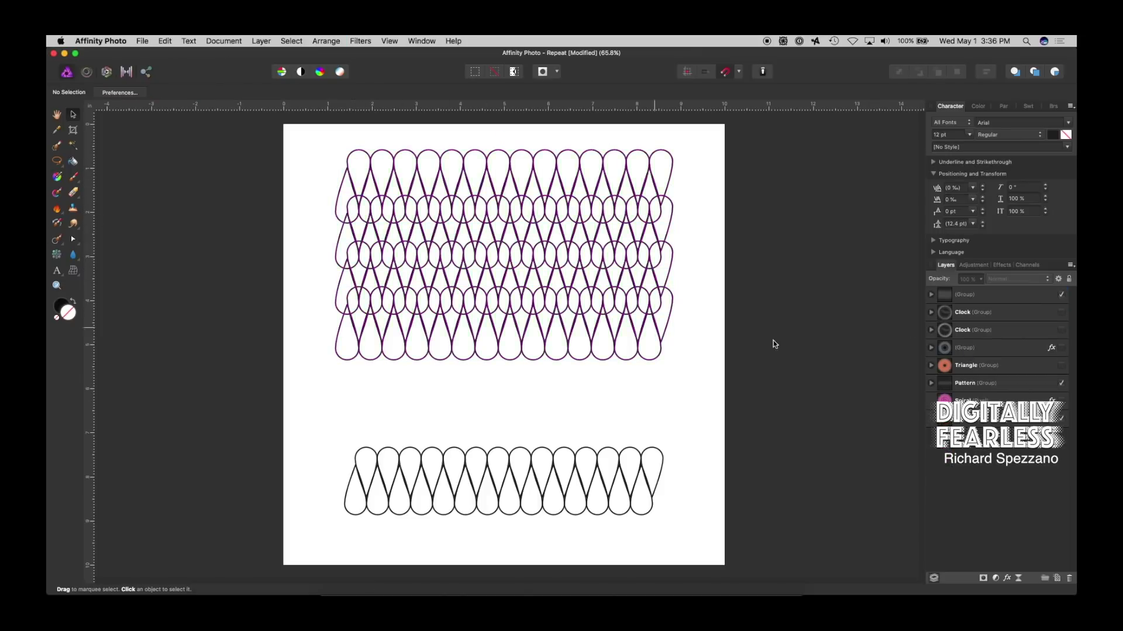
# Unhide the Clock group, dismiss the Mirror panel, and drag the clock to the lower left.
pyautogui.click(557, 268)
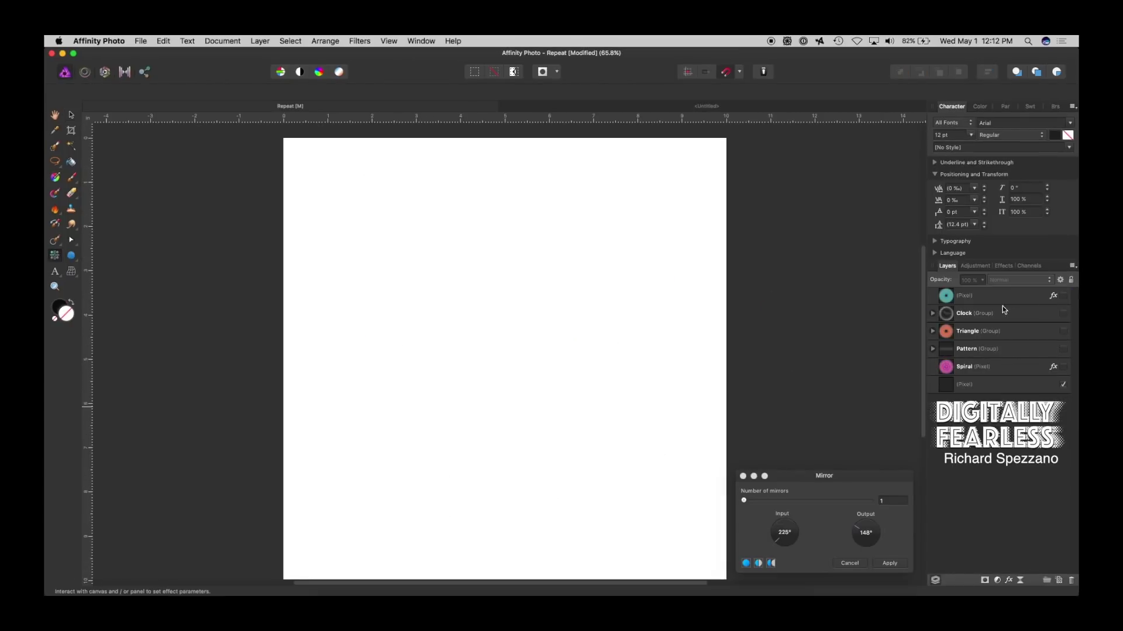
pyautogui.click(1000, 316)
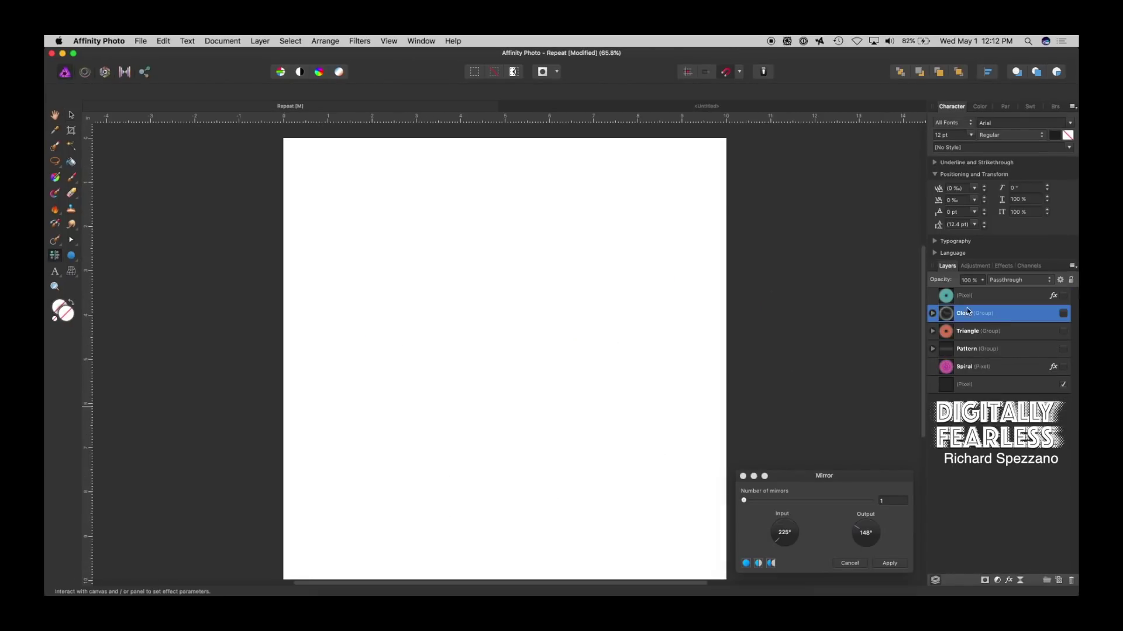
pyautogui.click(1064, 314)
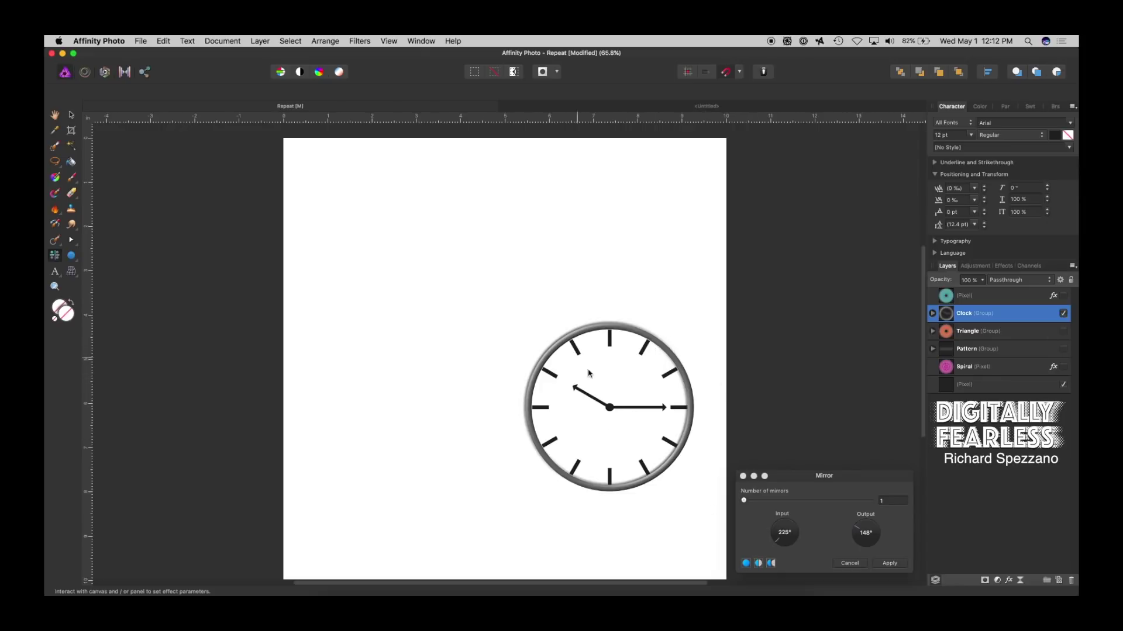
pyautogui.click(743, 476)
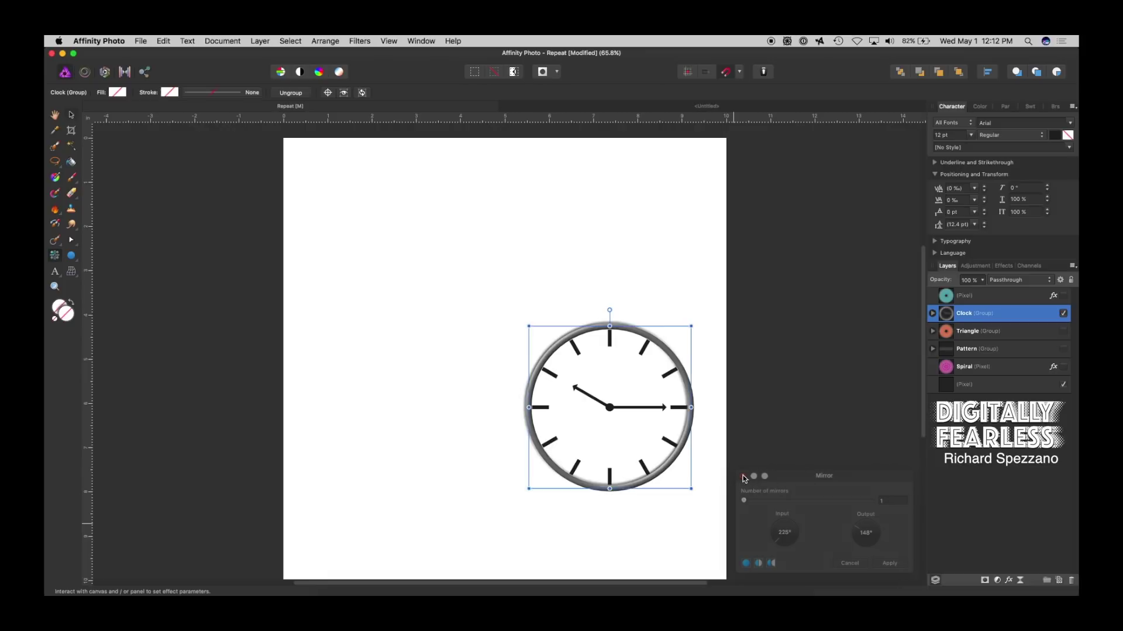
pyautogui.moveTo(624, 329); pyautogui.dragTo(411, 370)
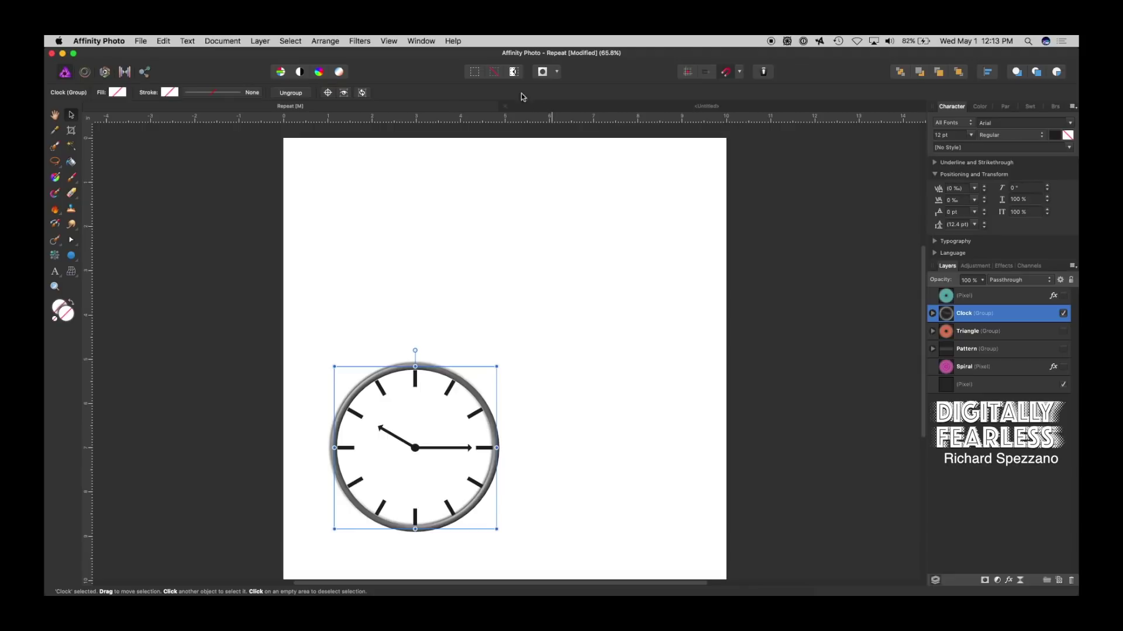
# Show the Transform panel via View > Studio and move it up beside the page.
pyautogui.click(389, 41)
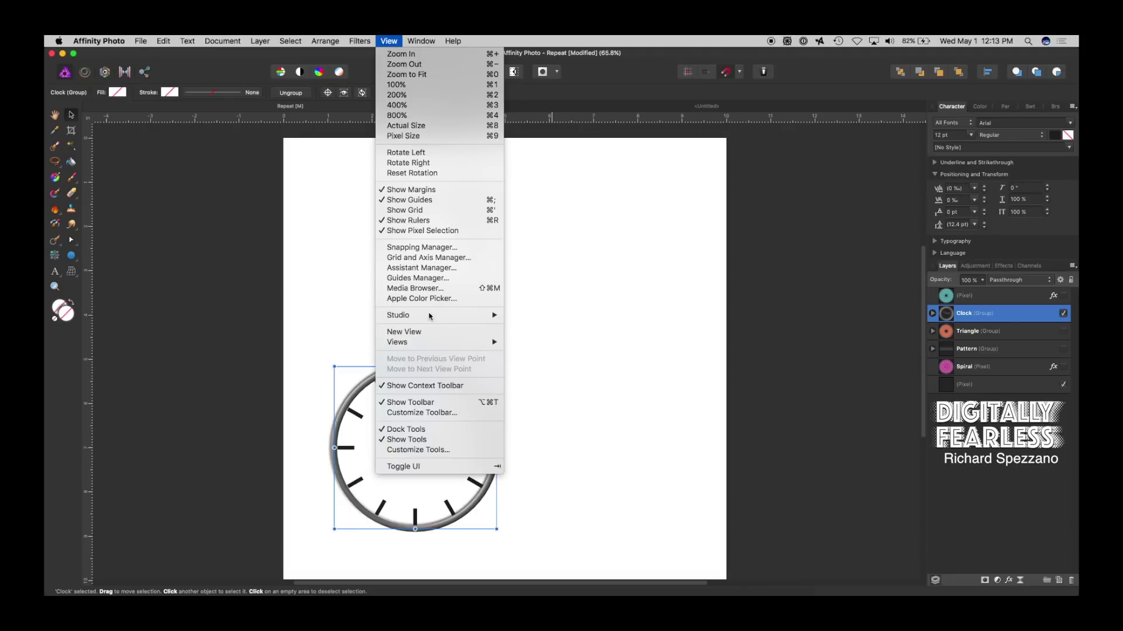
pyautogui.moveTo(431, 316)
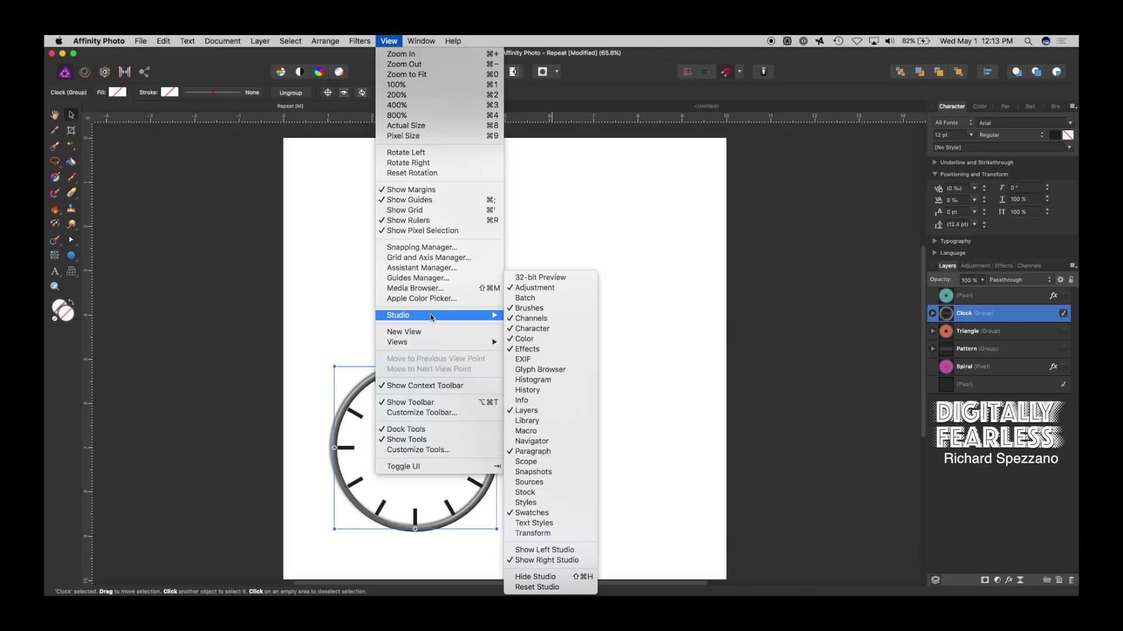
pyautogui.click(525, 534)
pyautogui.click(842, 225)
pyautogui.moveTo(842, 224); pyautogui.dragTo(860, 143)
# Draw an unfilled circle at the upper right with a 5.5 pt outline.
pyautogui.click(138, 314)
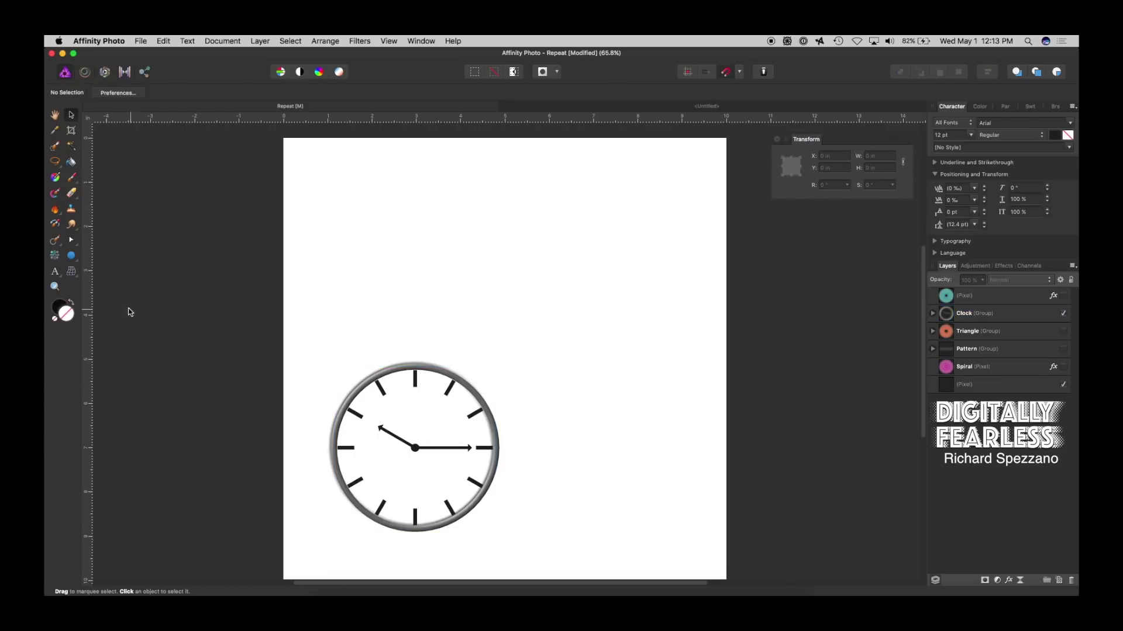
pyautogui.click(70, 259)
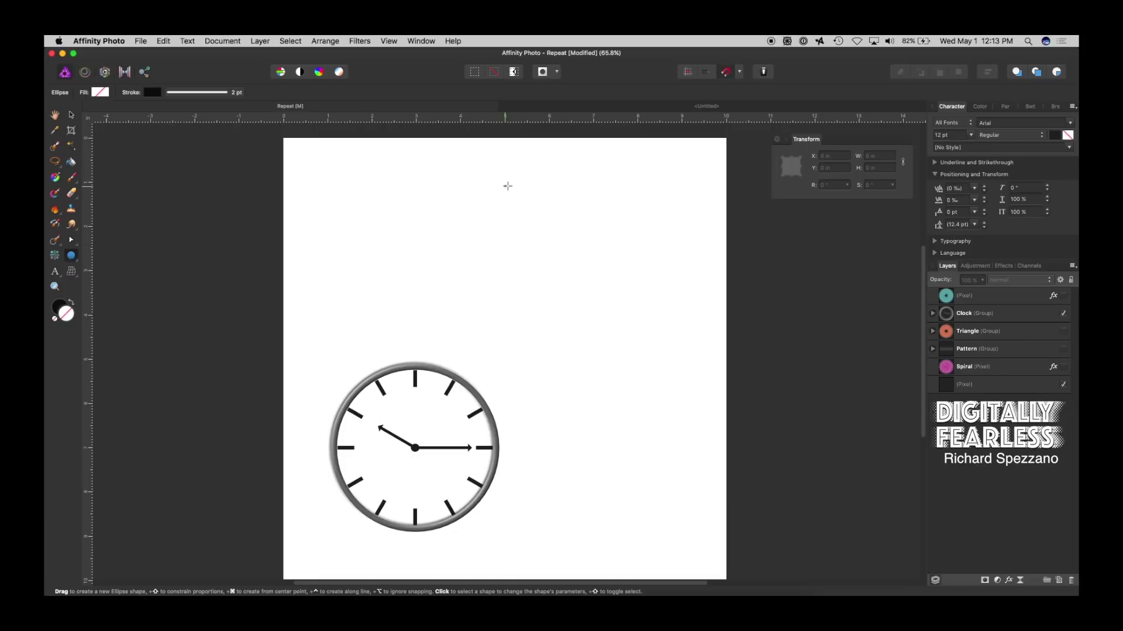
pyautogui.moveTo(507, 187); pyautogui.dragTo(652, 379)
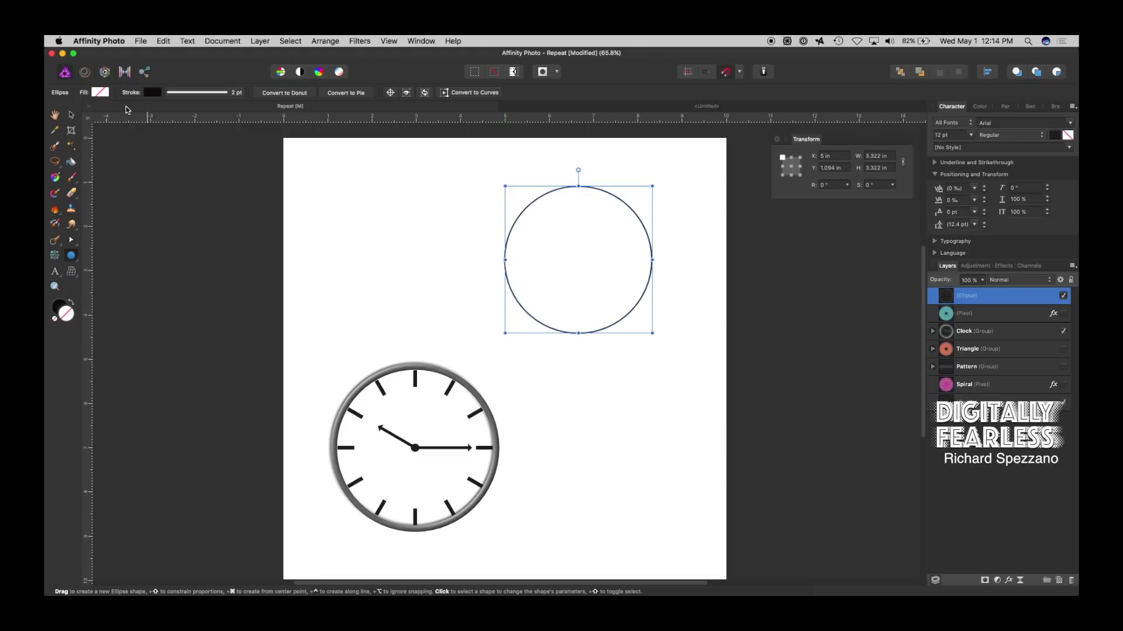
pyautogui.click(186, 94)
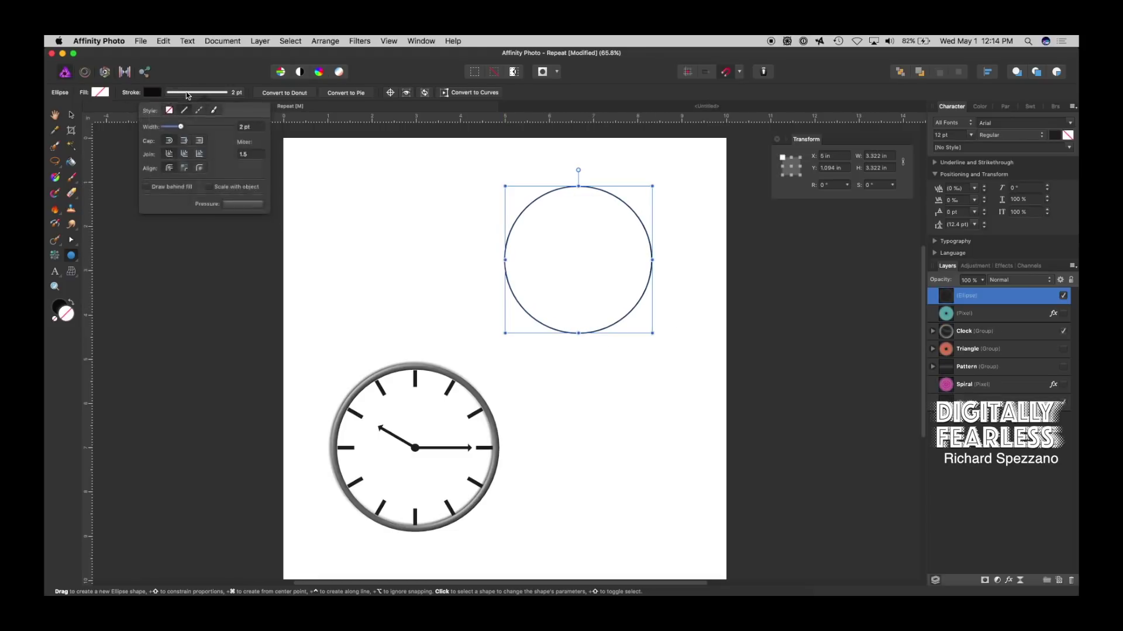
pyautogui.moveTo(183, 128); pyautogui.dragTo(189, 132)
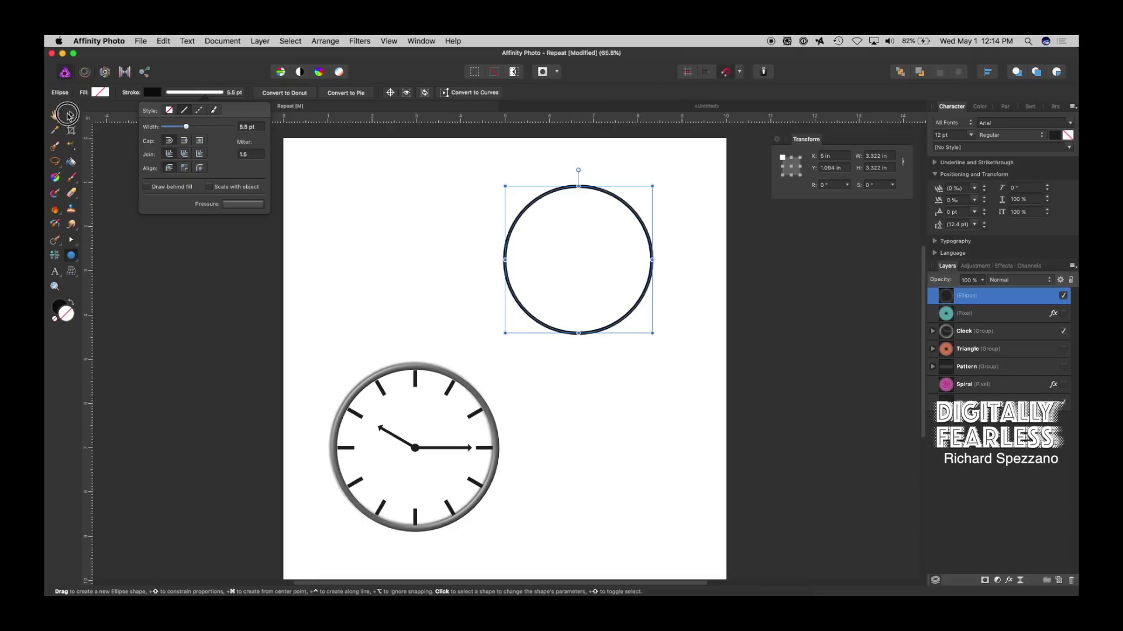
# Drag horizontal and vertical guides from the rulers to cross at the circle's centre.
pyautogui.click(71, 115)
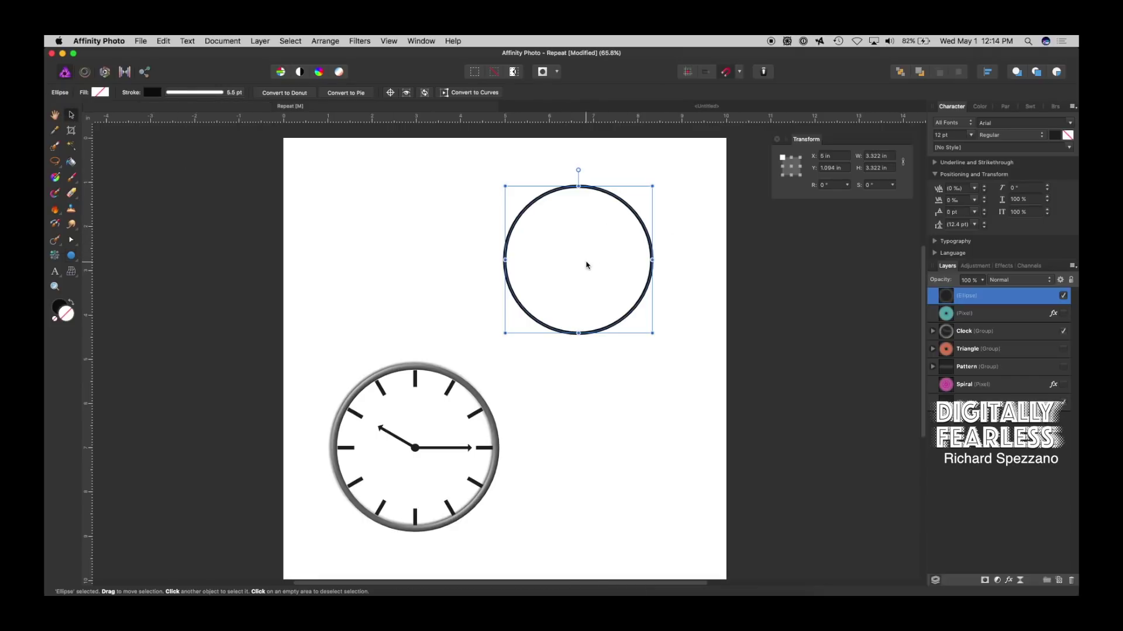
pyautogui.click(390, 93)
pyautogui.moveTo(577, 120); pyautogui.dragTo(578, 259)
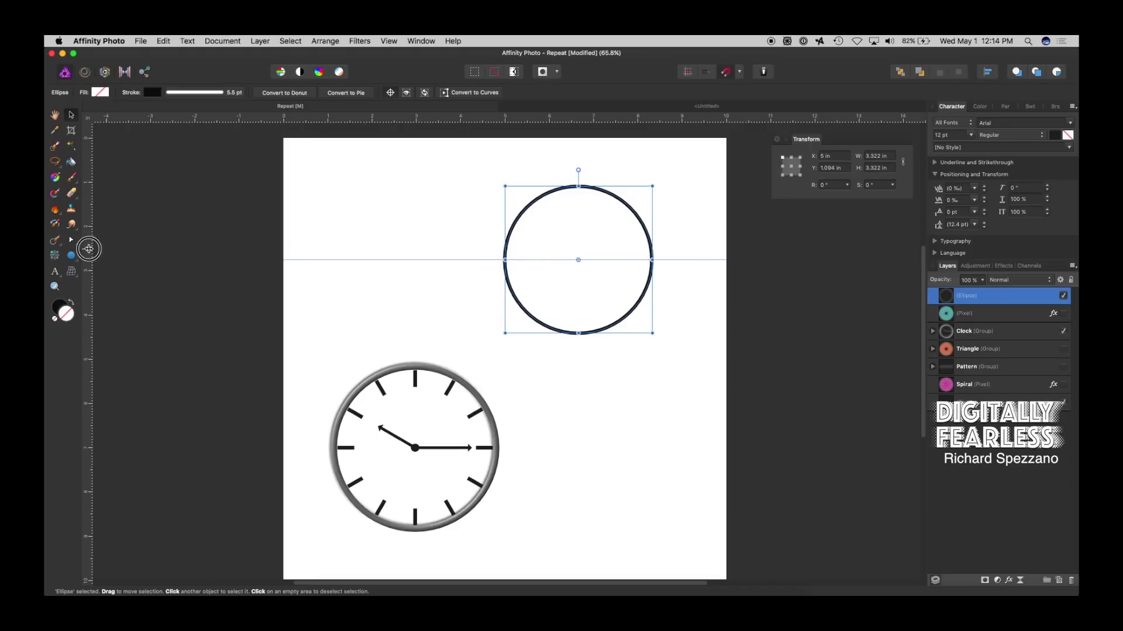
pyautogui.moveTo(95, 249); pyautogui.dragTo(578, 270)
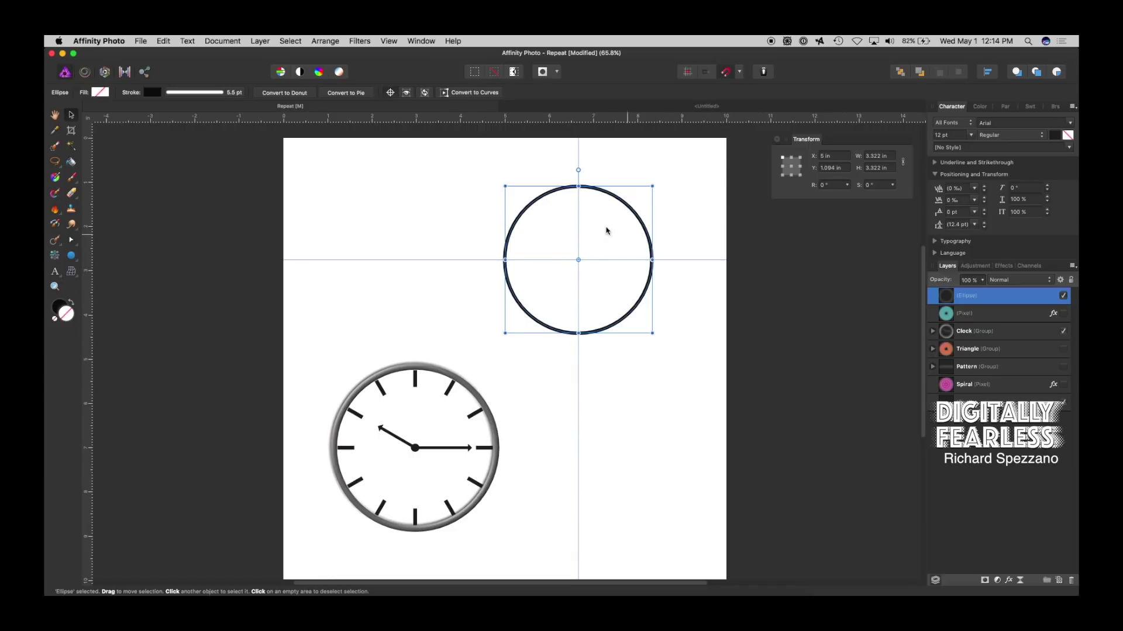
# Draw a narrow rectangle bar for a clock tick and fill it black.
pyautogui.click(359, 192)
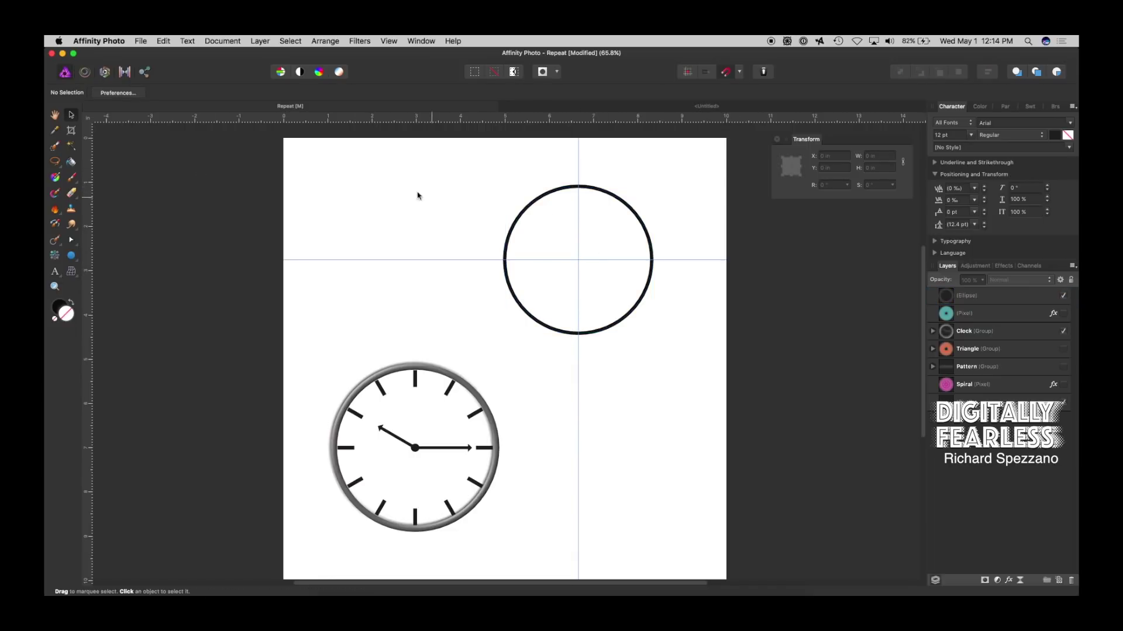
pyautogui.moveTo(71, 256); pyautogui.dragTo(111, 253)
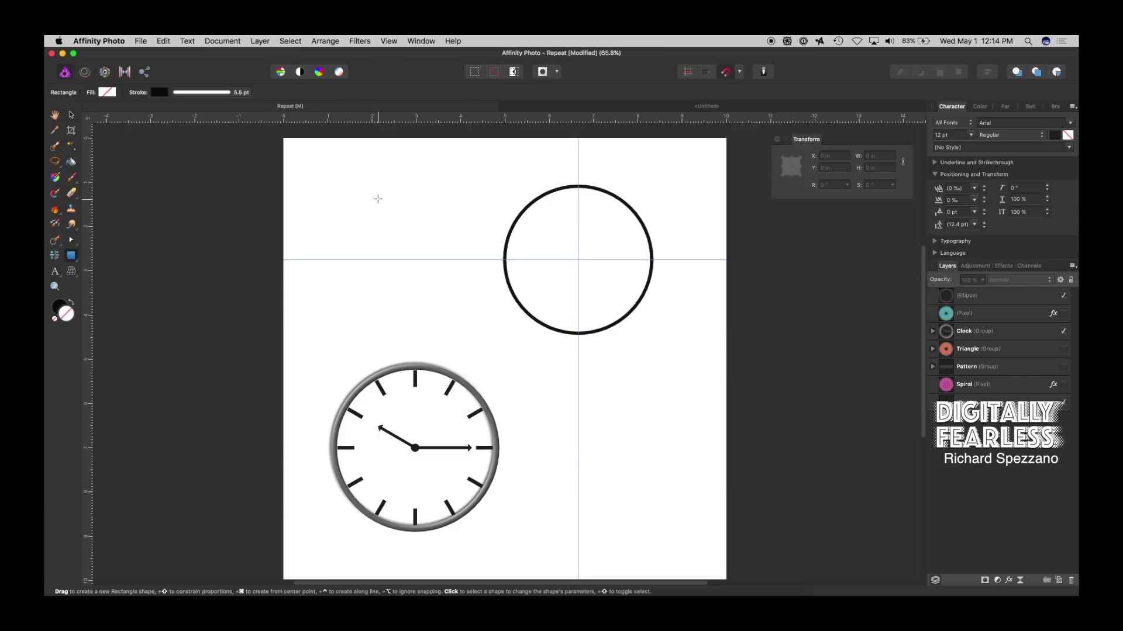
pyautogui.moveTo(381, 191); pyautogui.dragTo(386, 208)
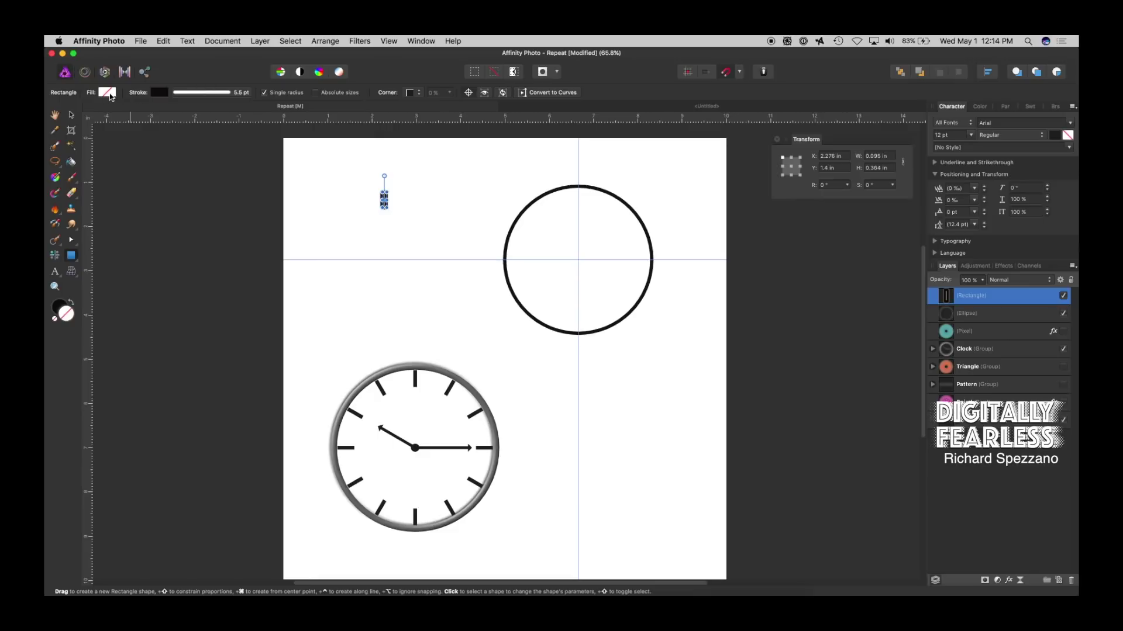
pyautogui.click(107, 93)
pyautogui.click(124, 121)
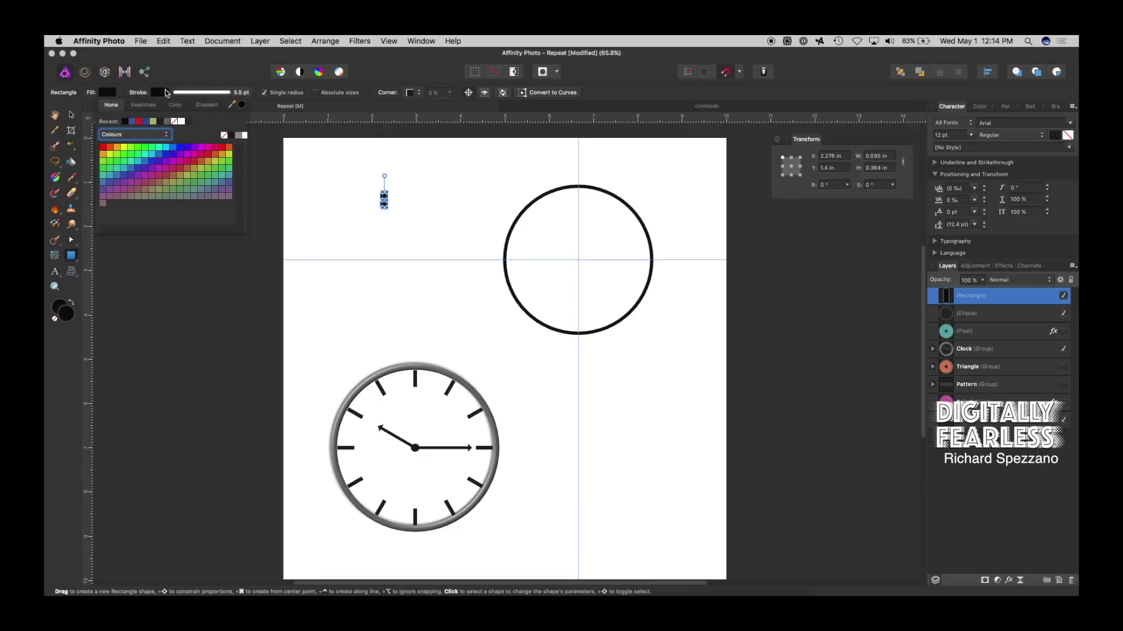
pyautogui.click(178, 94)
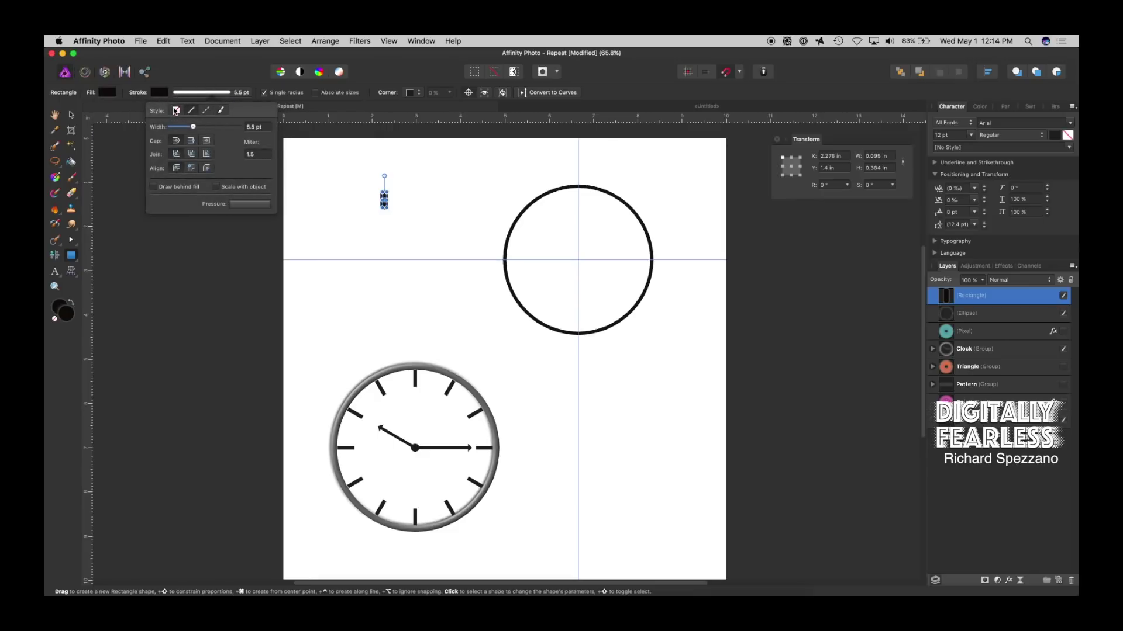
# Move the bar to the circle's top, centred on the vertical guide.
pyautogui.click(70, 115)
pyautogui.click(395, 208)
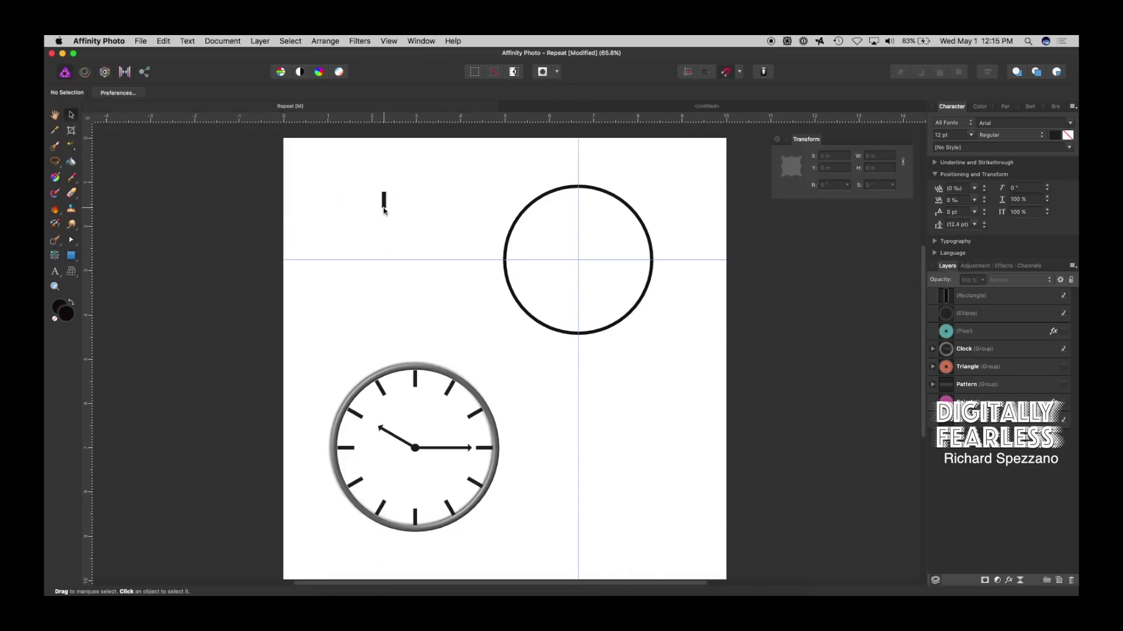
pyautogui.moveTo(384, 205); pyautogui.dragTo(564, 213)
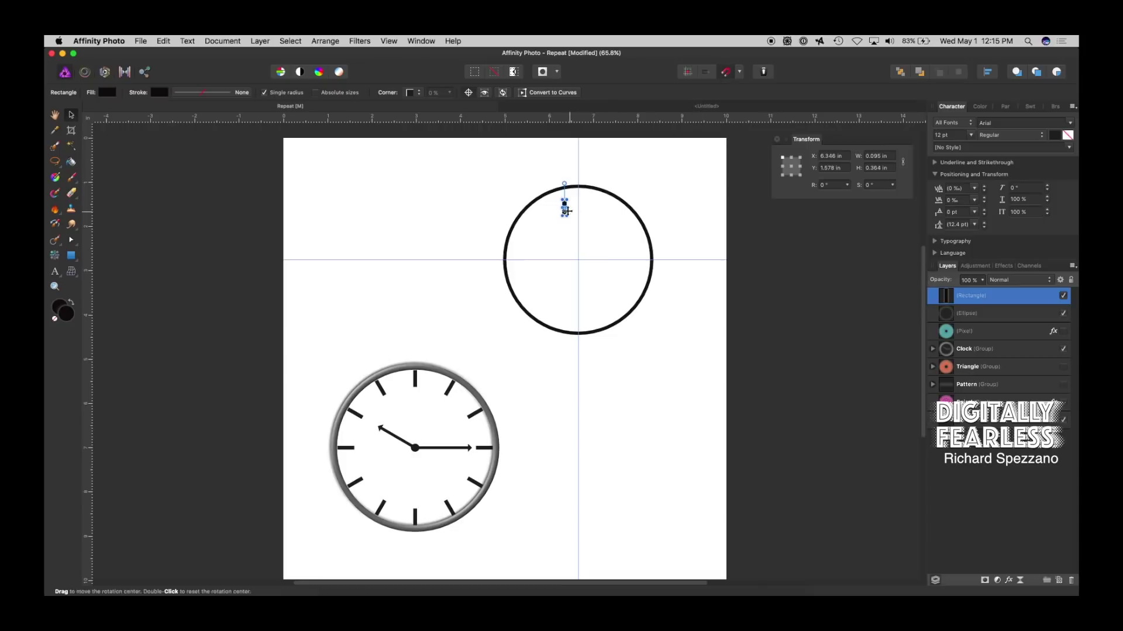
pyautogui.click(55, 287)
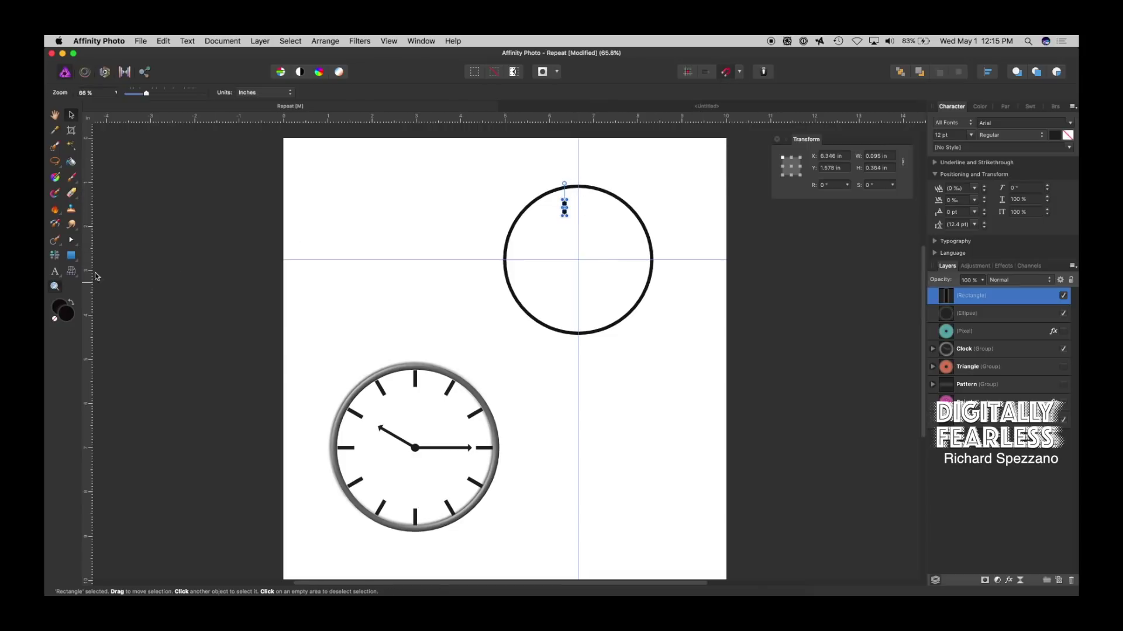
pyautogui.click(578, 195)
pyautogui.click(70, 115)
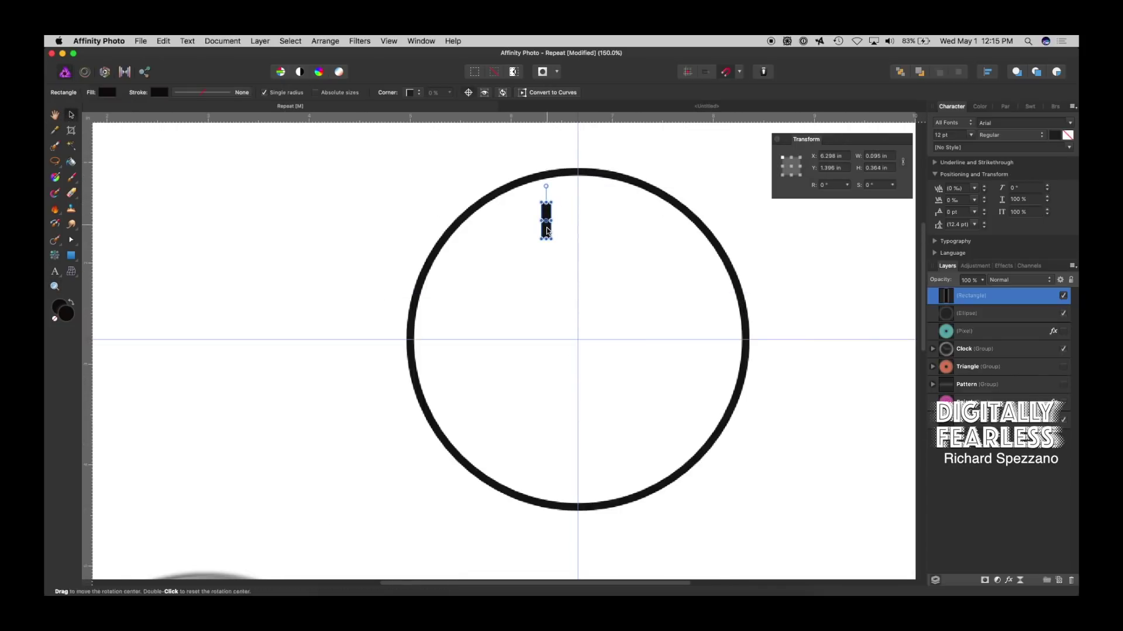
pyautogui.moveTo(547, 209); pyautogui.dragTo(578, 211)
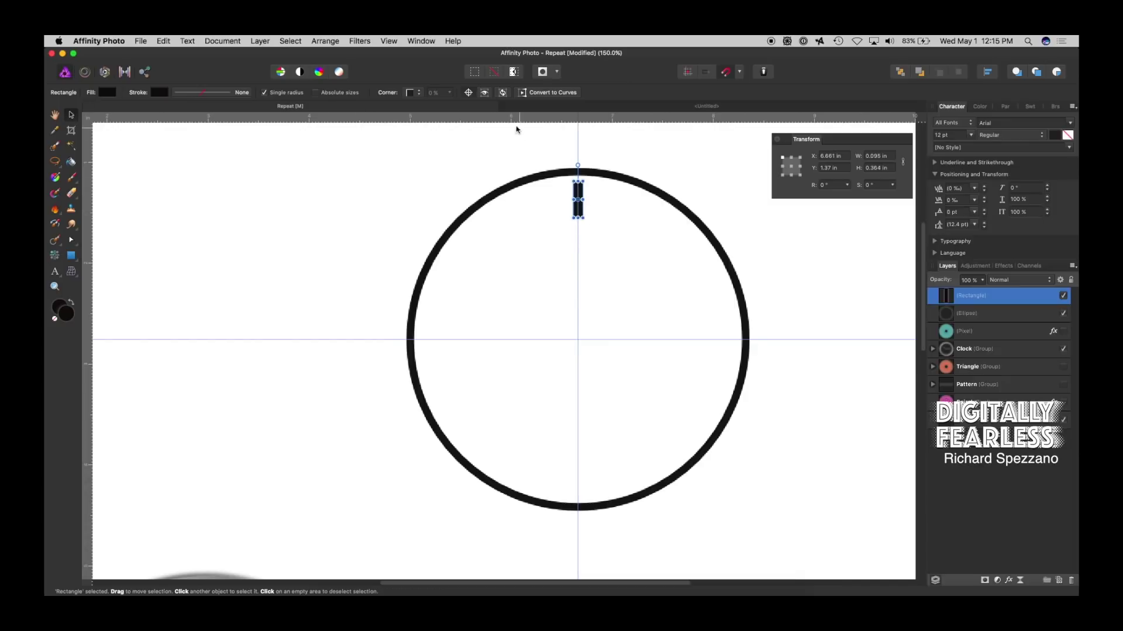
# Move the bar's rotation centre down to the circle's centre.
pyautogui.click(469, 94)
pyautogui.click(469, 93)
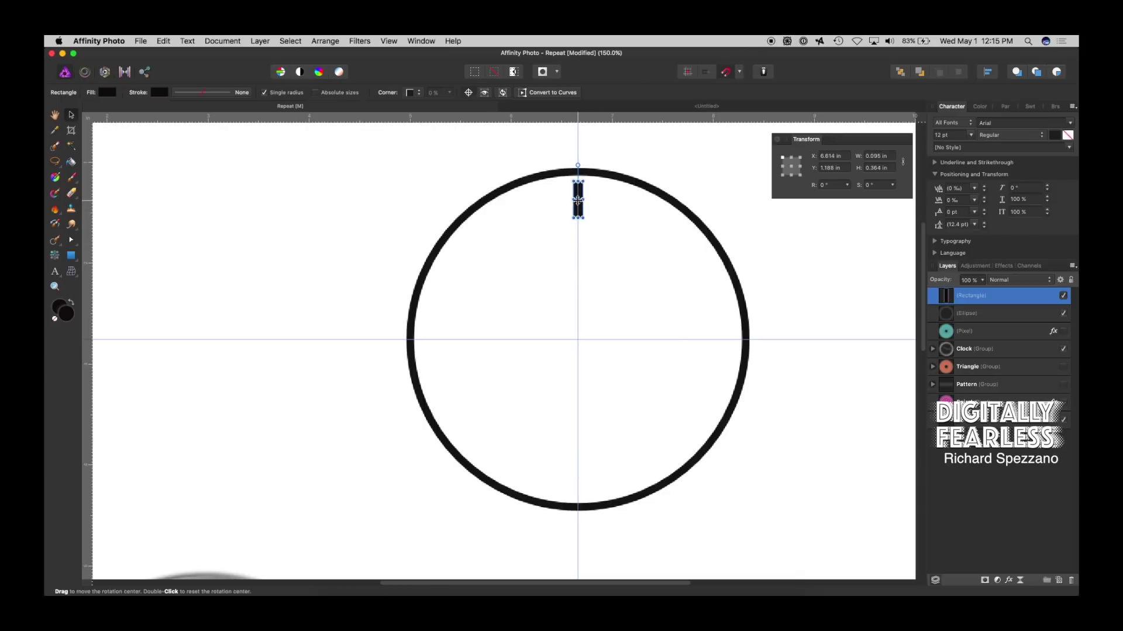
pyautogui.moveTo(577, 199); pyautogui.dragTo(577, 339)
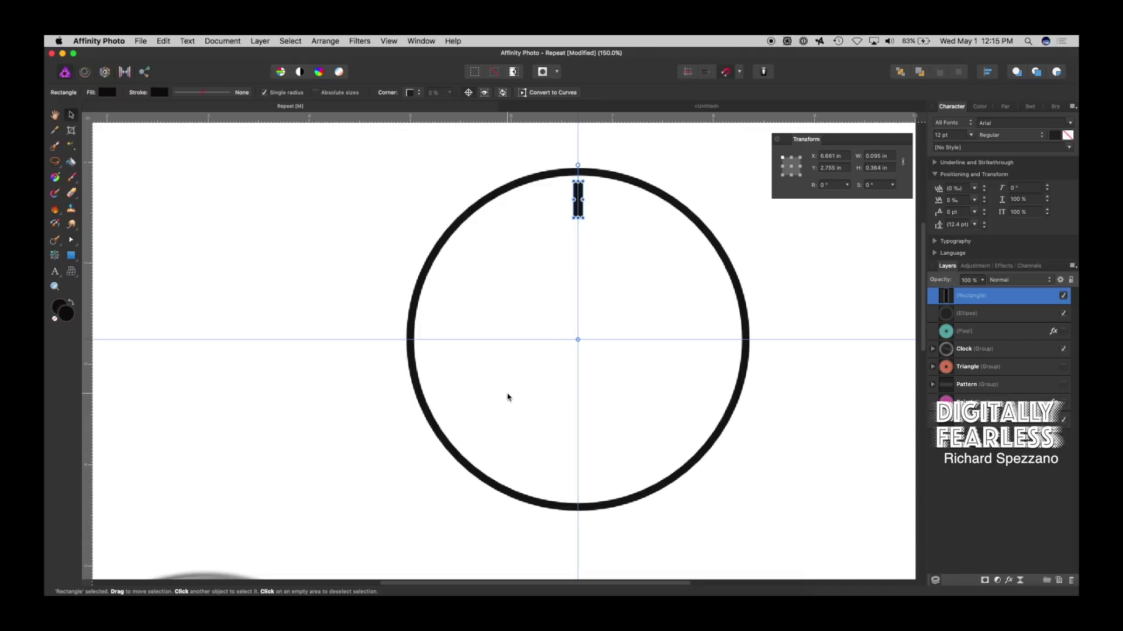
# Duplicate the tick, rotate it 360/12 = 30° in Transform, and repeat to place twelve ticks.
pyautogui.click(831, 184)
pyautogui.press('Return')
pyautogui.press('super+j')
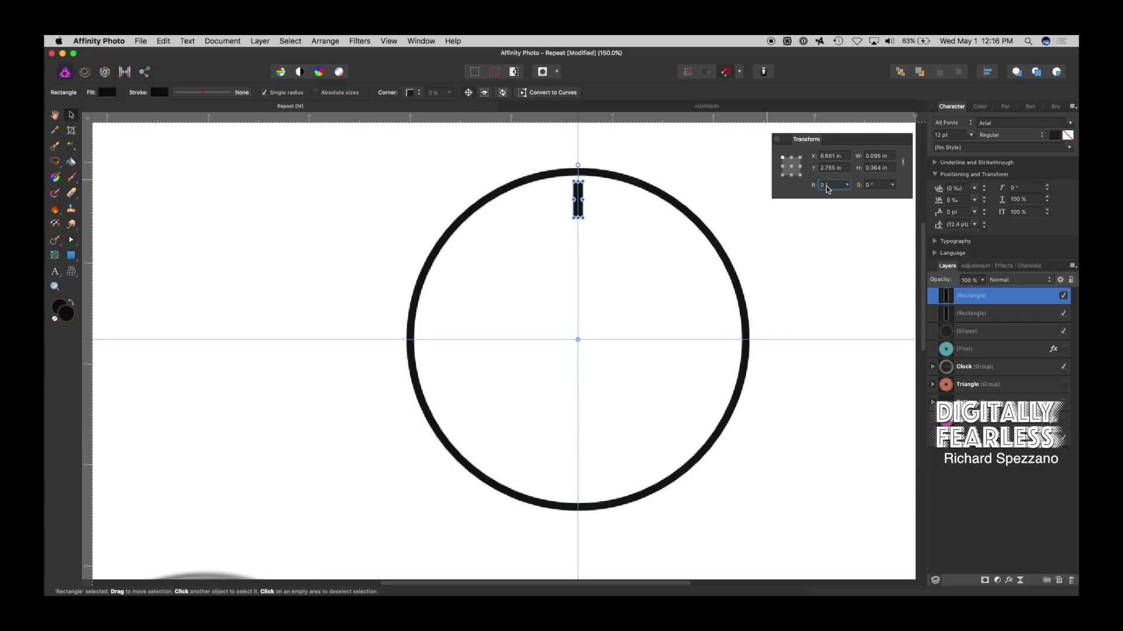
pyautogui.click(831, 185)
pyautogui.press('Return')
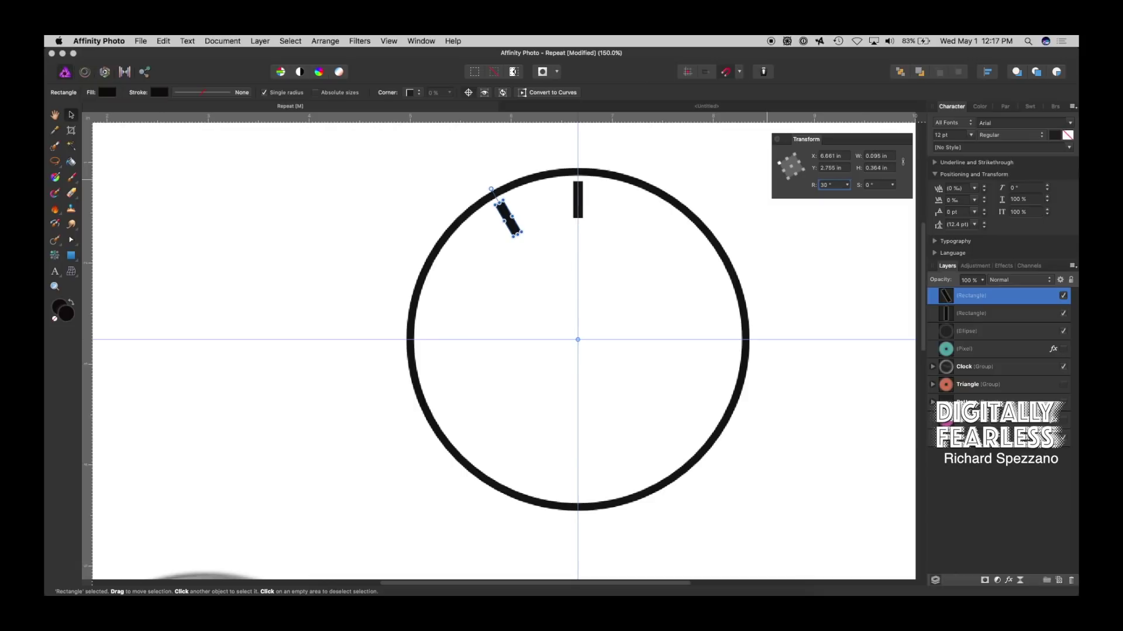
pyautogui.press('super+j')
pyautogui.press('super+j')
pyautogui.press('super+j')
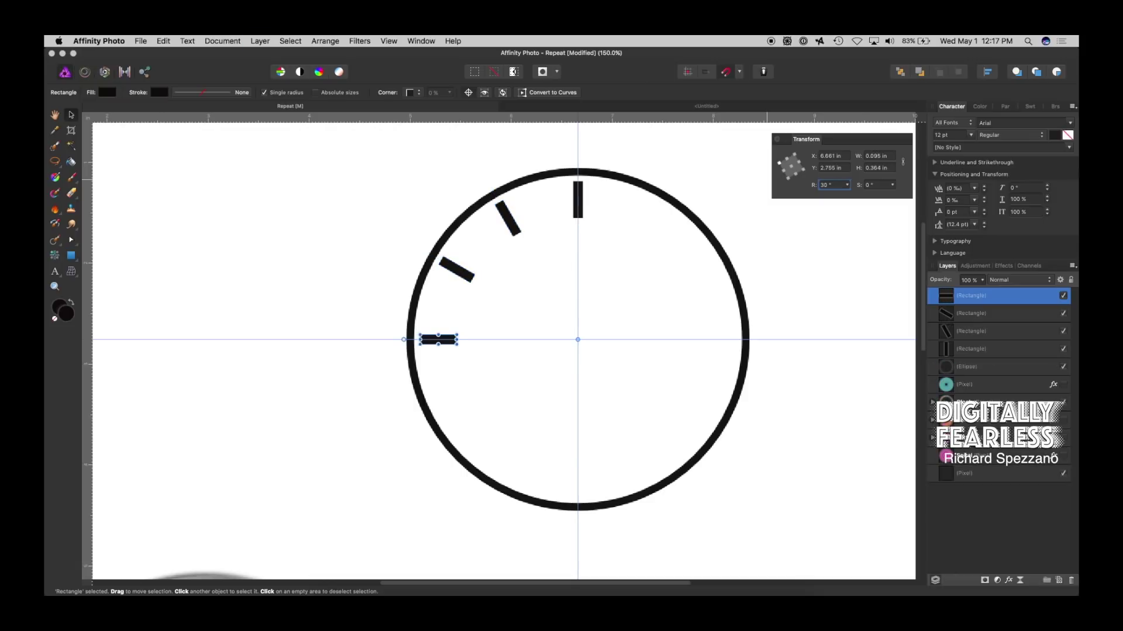
pyautogui.press('super+j')
pyautogui.press('super+j')
pyautogui.press('super+j')
pyautogui.press('super+j')
pyautogui.press('super+j')
pyautogui.press('super+j')
pyautogui.press('super+j')
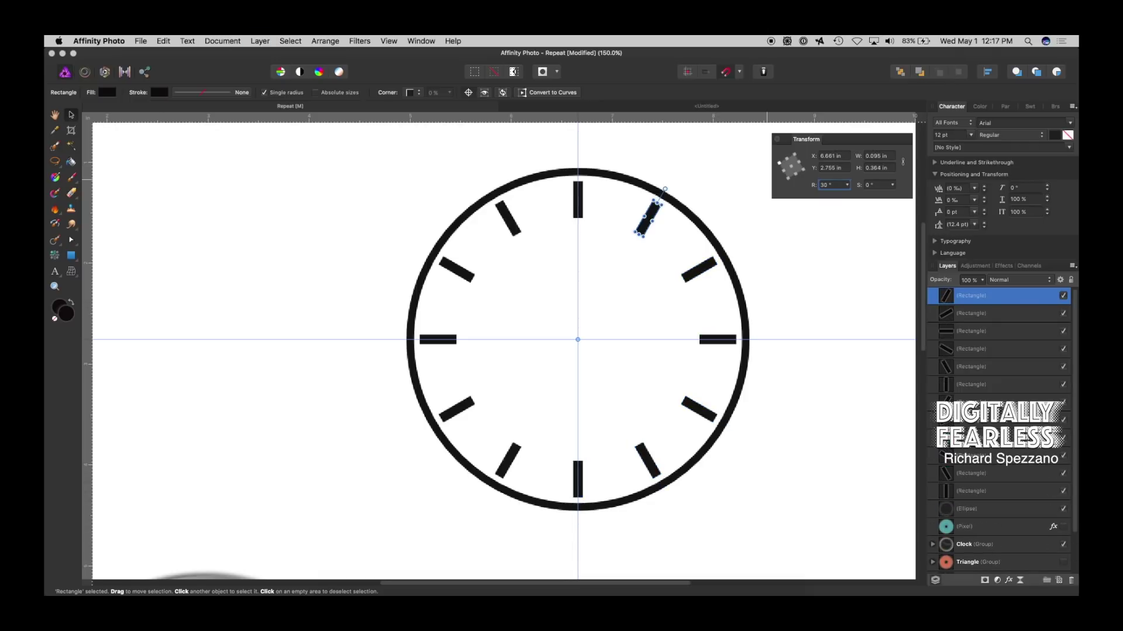
# Apply a Pillow bevel/emboss and a 3D effect to the clock's outer circle in Layer Effects.
pyautogui.click(215, 133)
pyautogui.click(525, 185)
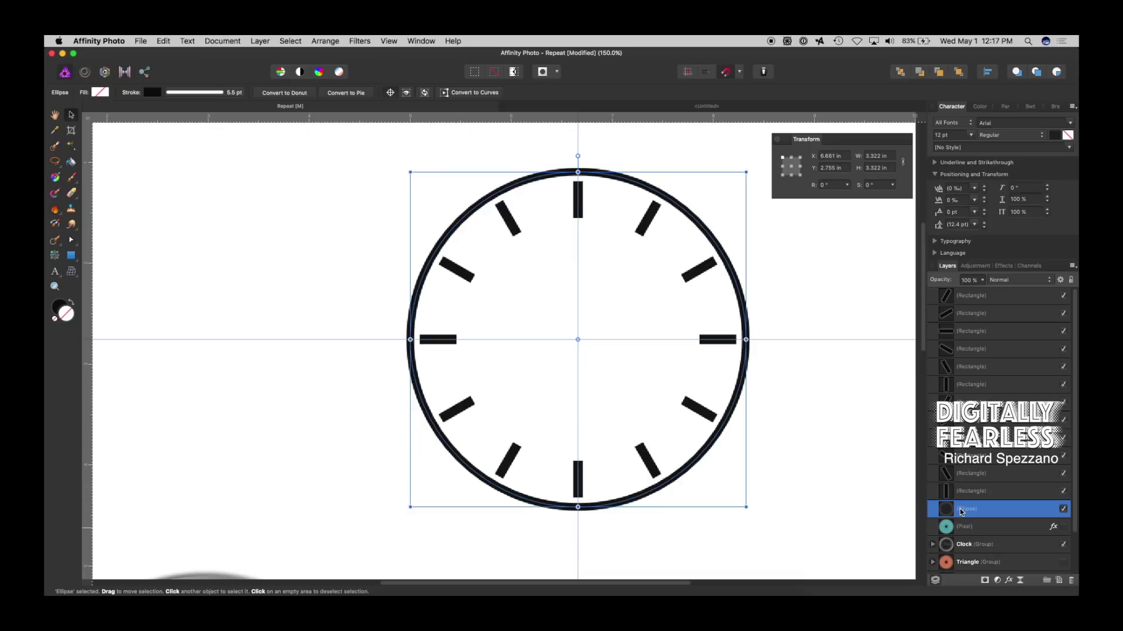
pyautogui.click(1008, 581)
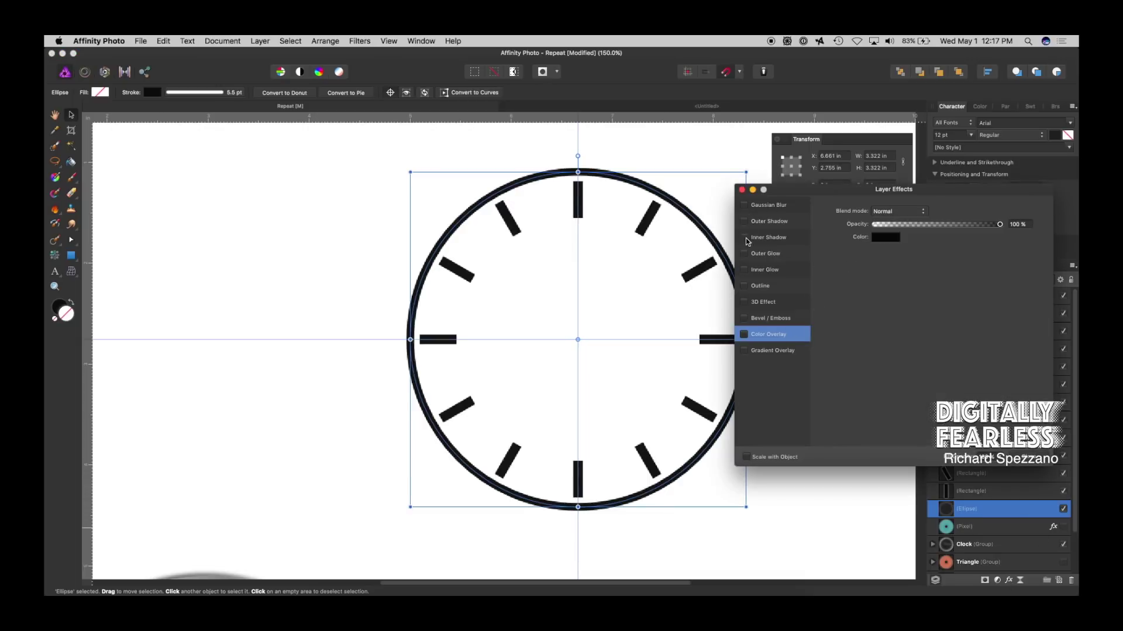
pyautogui.click(744, 302)
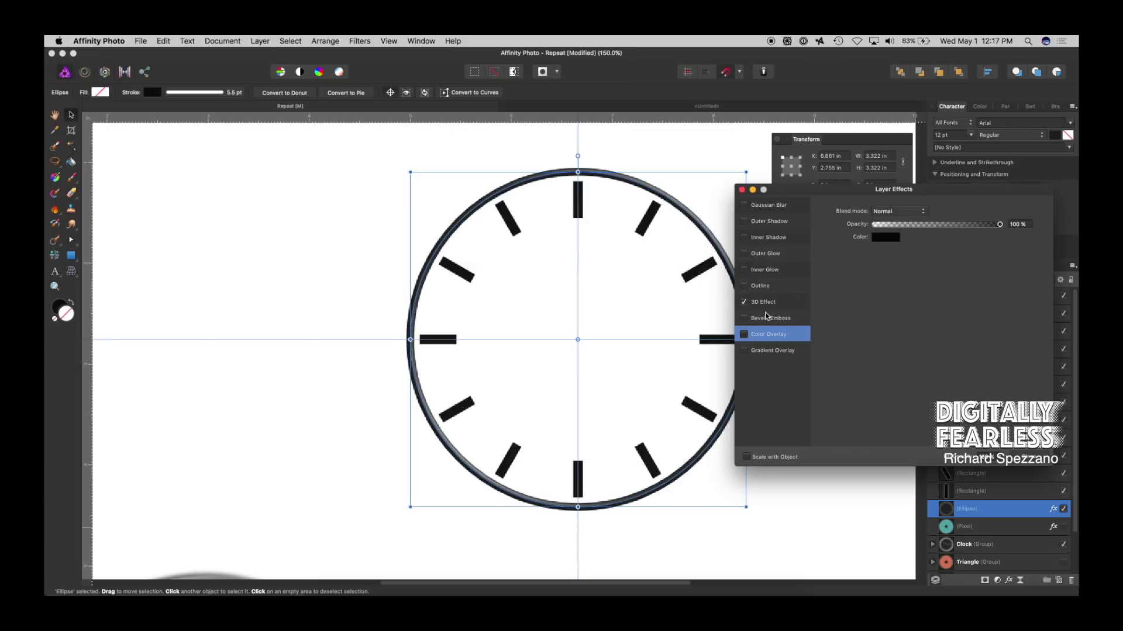
pyautogui.click(762, 302)
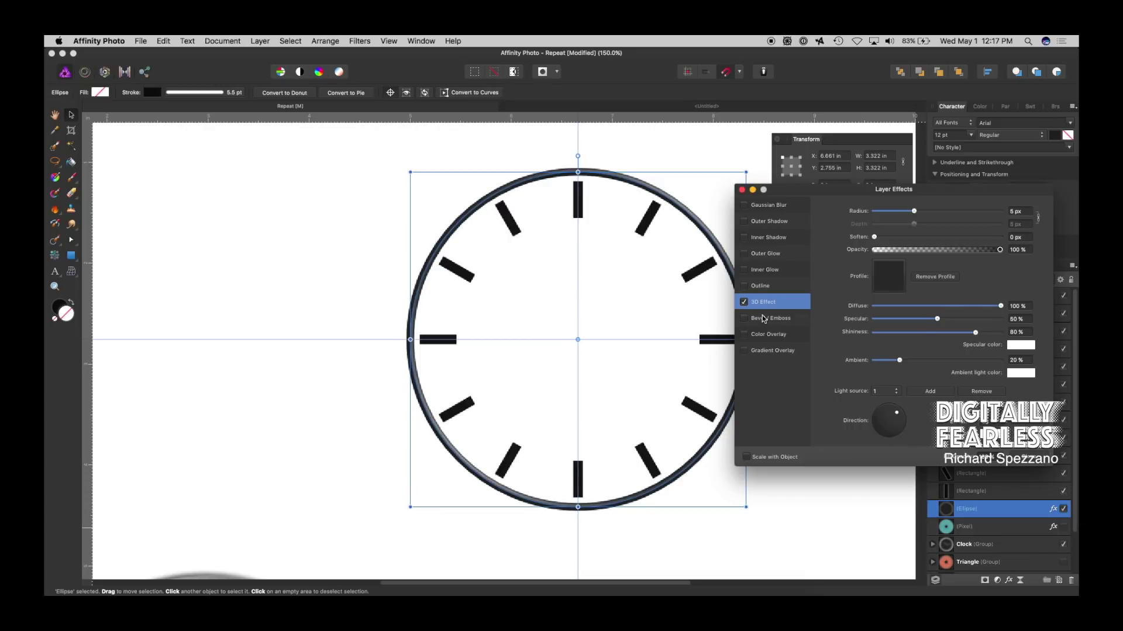
pyautogui.click(763, 319)
pyautogui.click(744, 318)
pyautogui.click(745, 303)
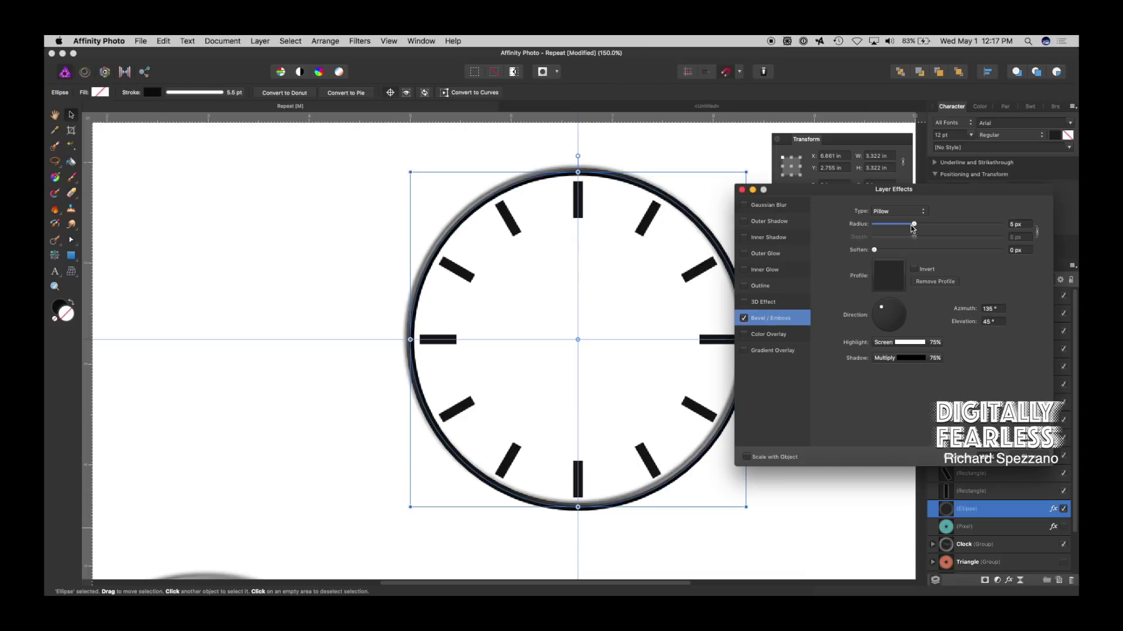
pyautogui.moveTo(913, 224); pyautogui.dragTo(928, 225)
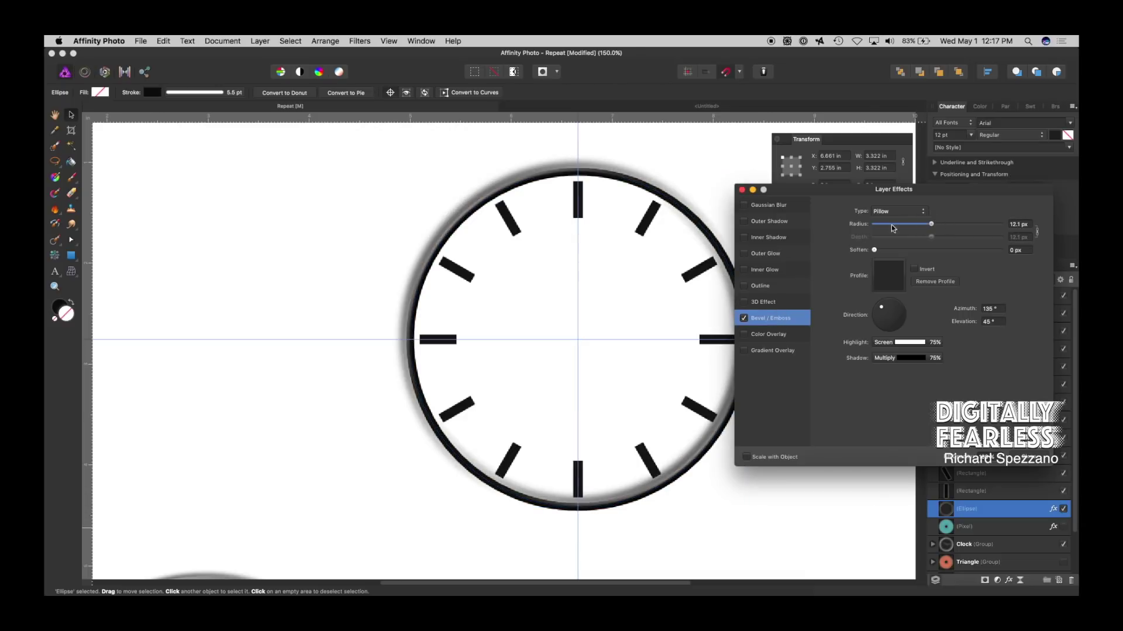
pyautogui.click(743, 302)
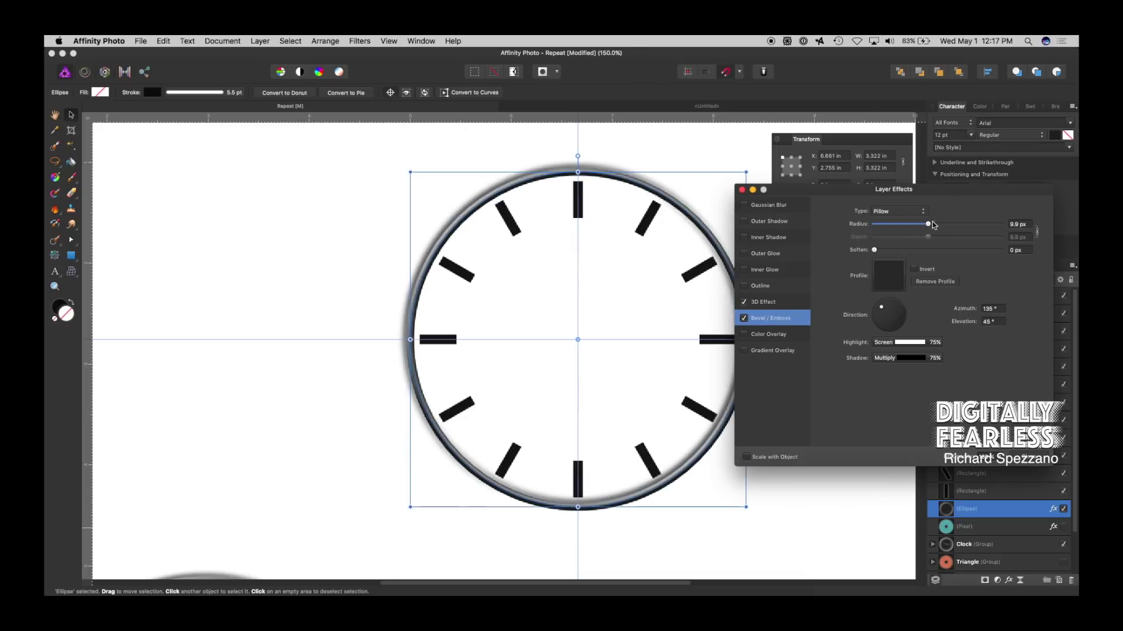
pyautogui.moveTo(932, 225); pyautogui.dragTo(916, 228)
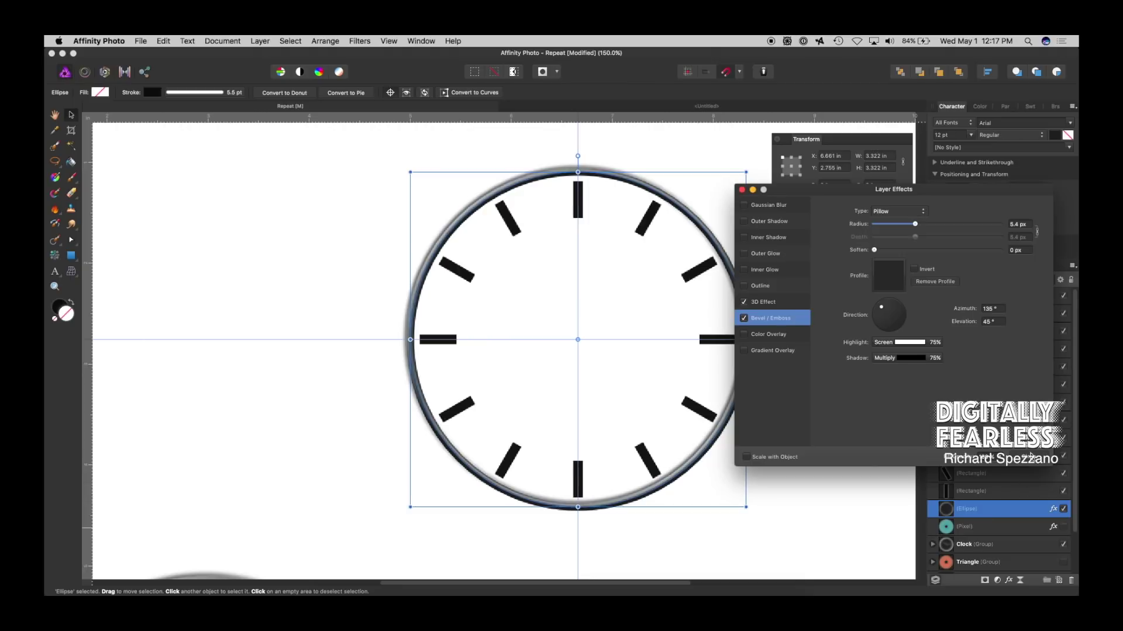
pyautogui.click(1029, 459)
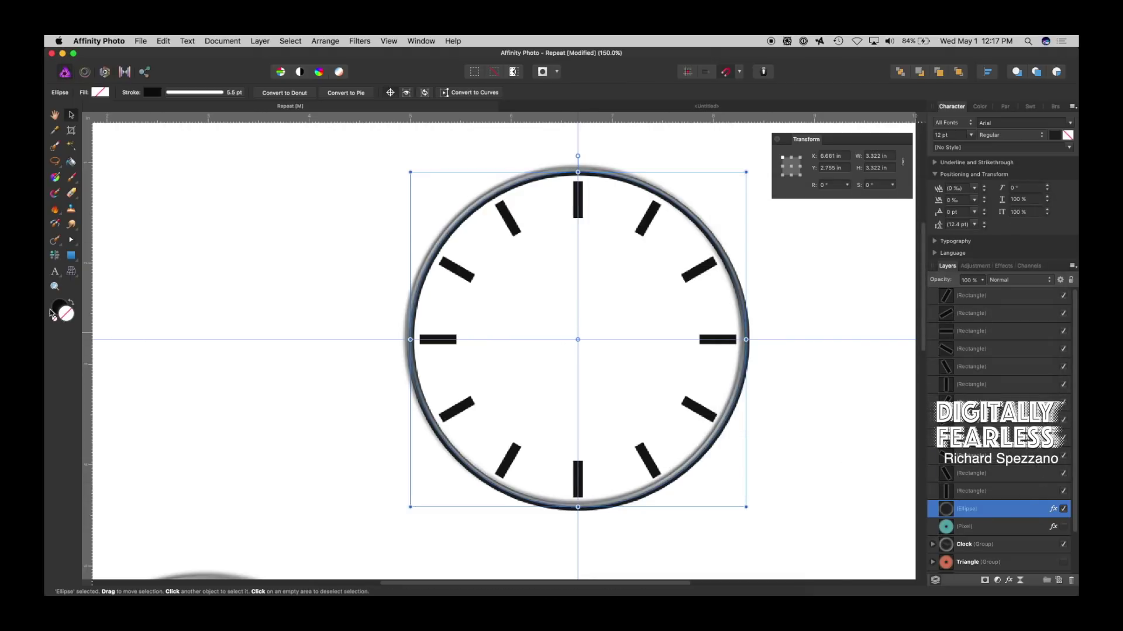
# Draw a small circle at the clock's centre with the Ellipse tool.
pyautogui.press('super+d')
pyautogui.click(72, 116)
pyautogui.click(71, 257)
pyautogui.moveTo(572, 333); pyautogui.dragTo(581, 345)
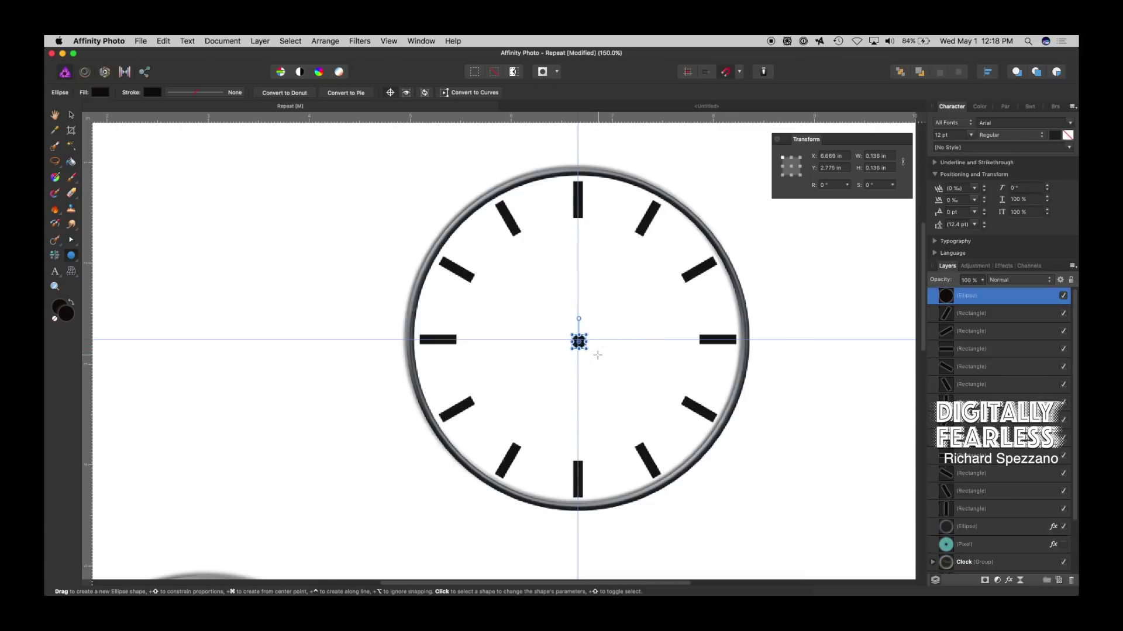
# Select the small black centre dot and zoom out to fit the whole page.
pyautogui.scroll(5, 597, 355)
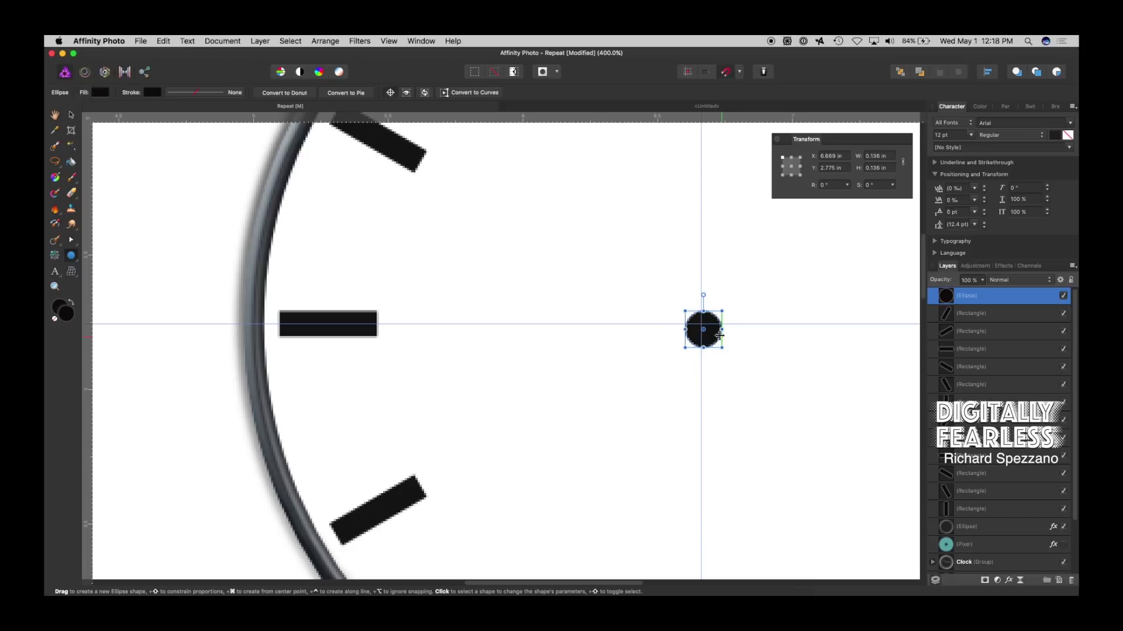
pyautogui.moveTo(712, 331); pyautogui.dragTo(712, 332)
pyautogui.click(728, 346)
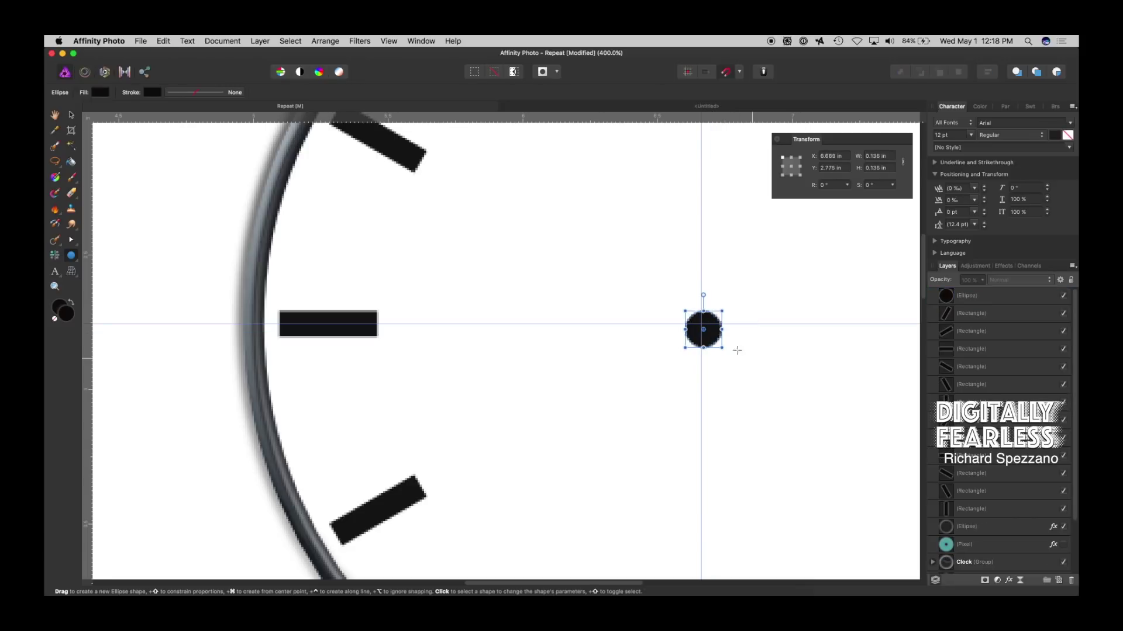
pyautogui.click(69, 115)
pyautogui.click(688, 328)
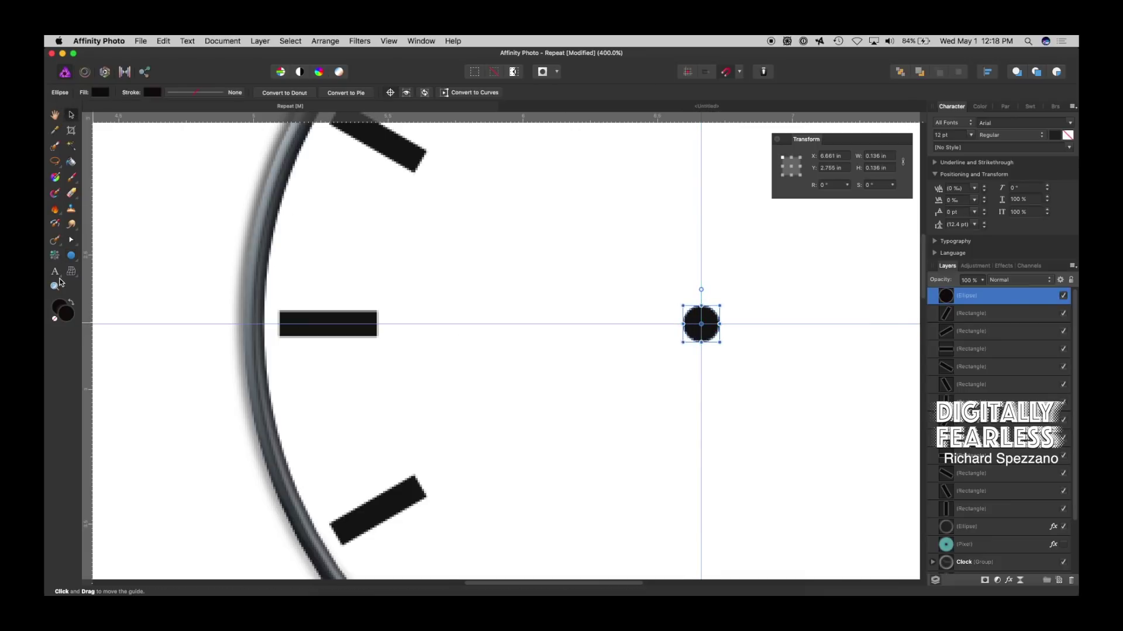
pyautogui.click(54, 115)
pyautogui.press('super+0')
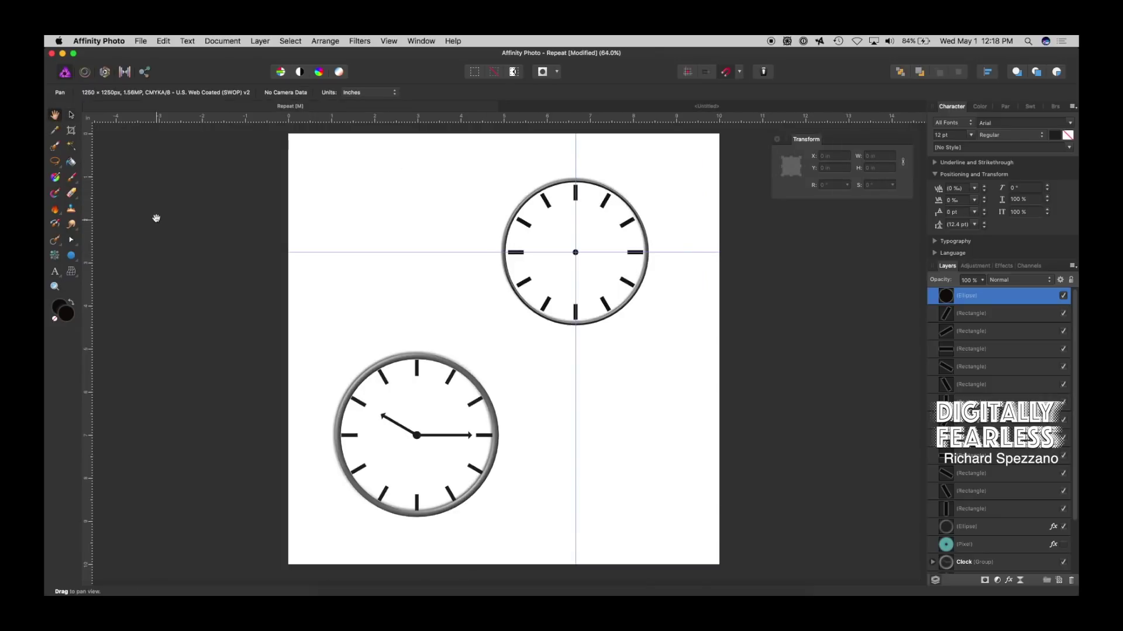
pyautogui.moveTo(69, 257); pyautogui.dragTo(129, 390)
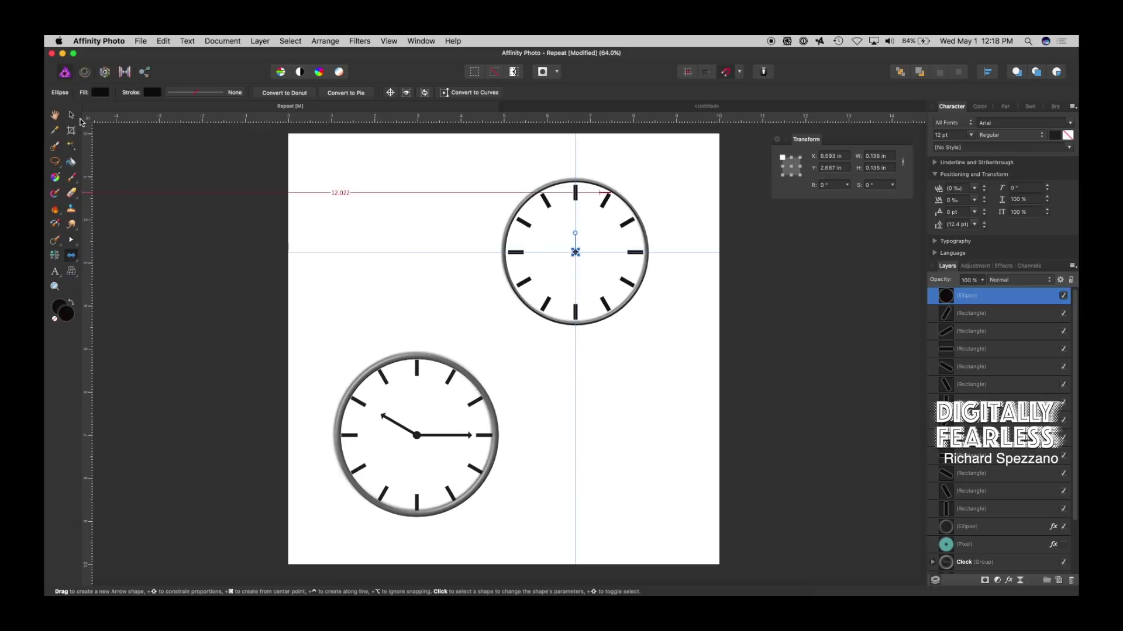
# Draw an arrow rightward from the clock's centre dot with the Arrow Tool.
pyautogui.press('v')
pyautogui.click(358, 183)
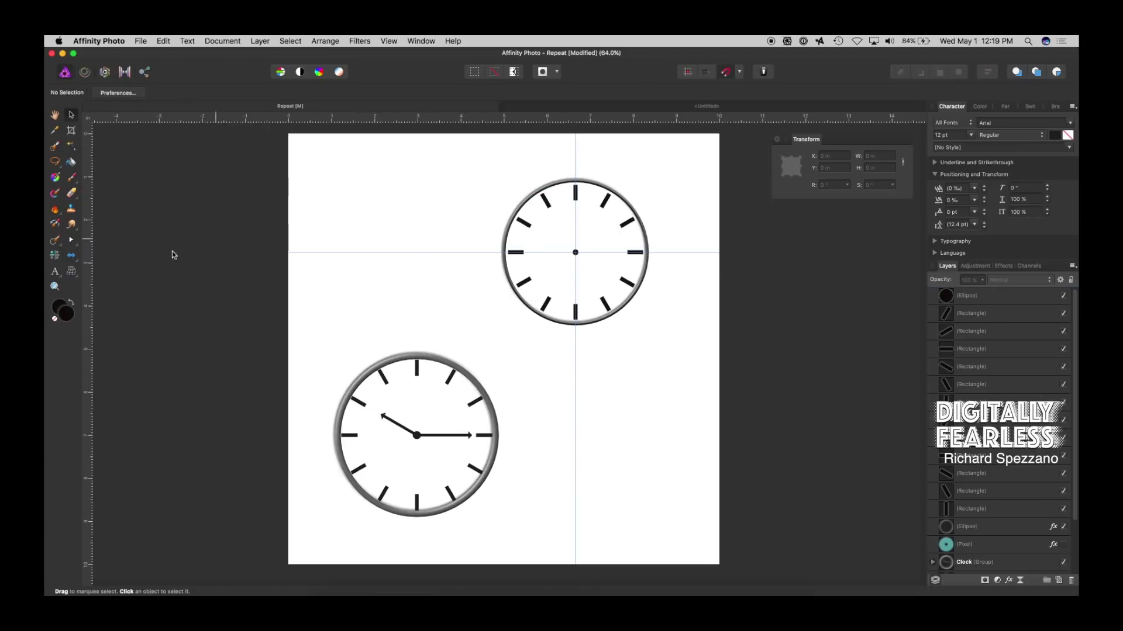
pyautogui.click(71, 255)
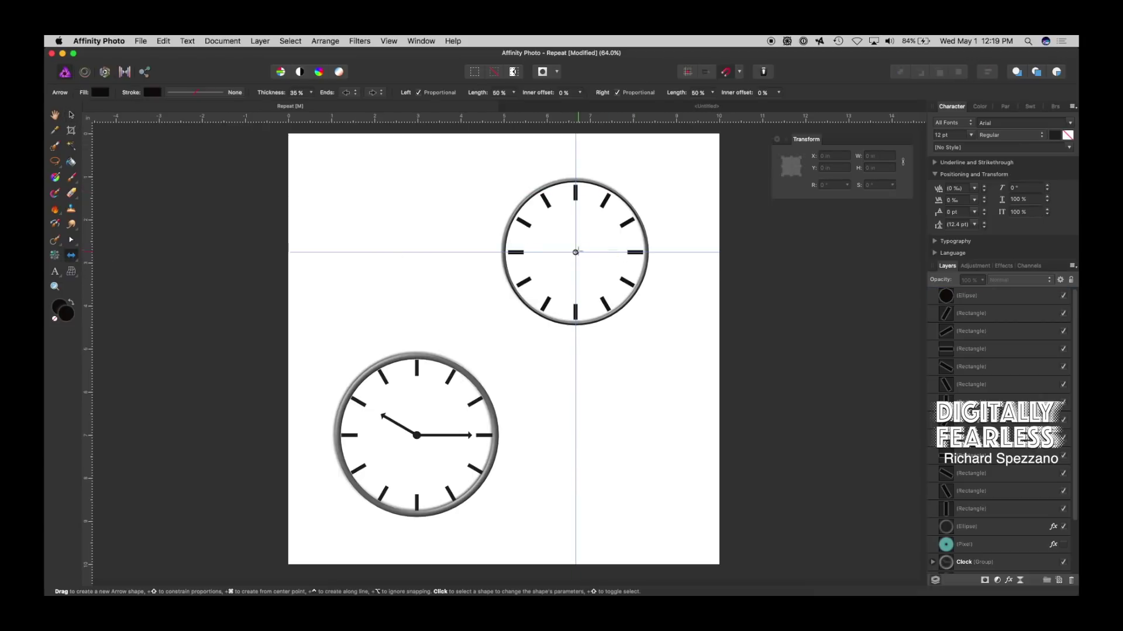
pyautogui.moveTo(575, 252); pyautogui.dragTo(618, 258)
pyautogui.press('z')
pyautogui.scroll(10, 582, 255)
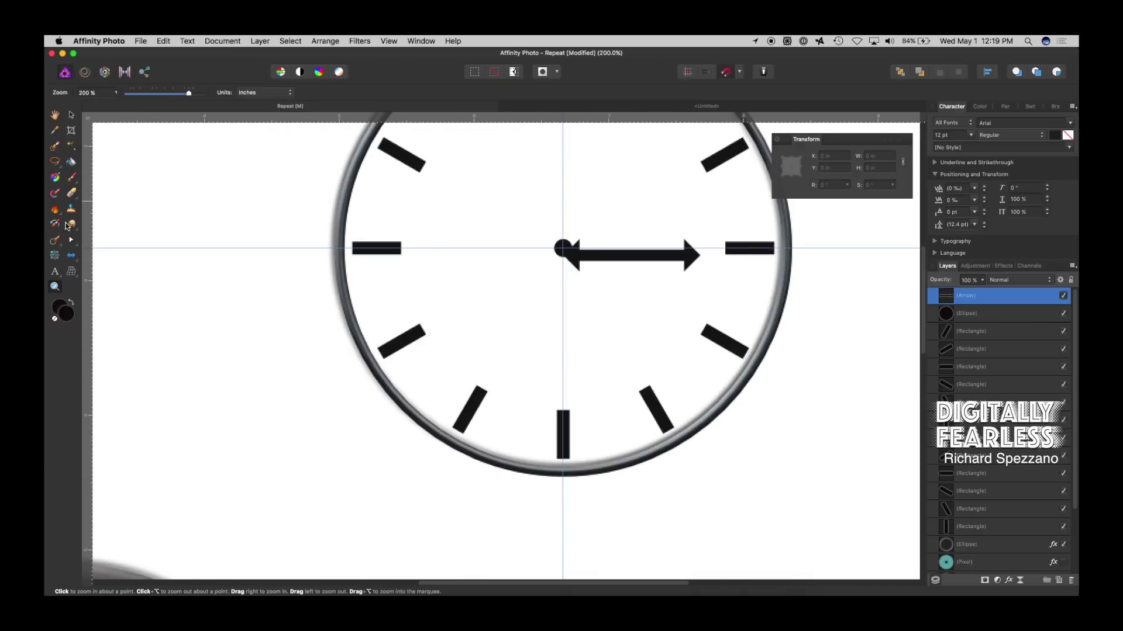
# Set the arrow's left end to None so it has a single head, then reselect it.
pyautogui.click(72, 256)
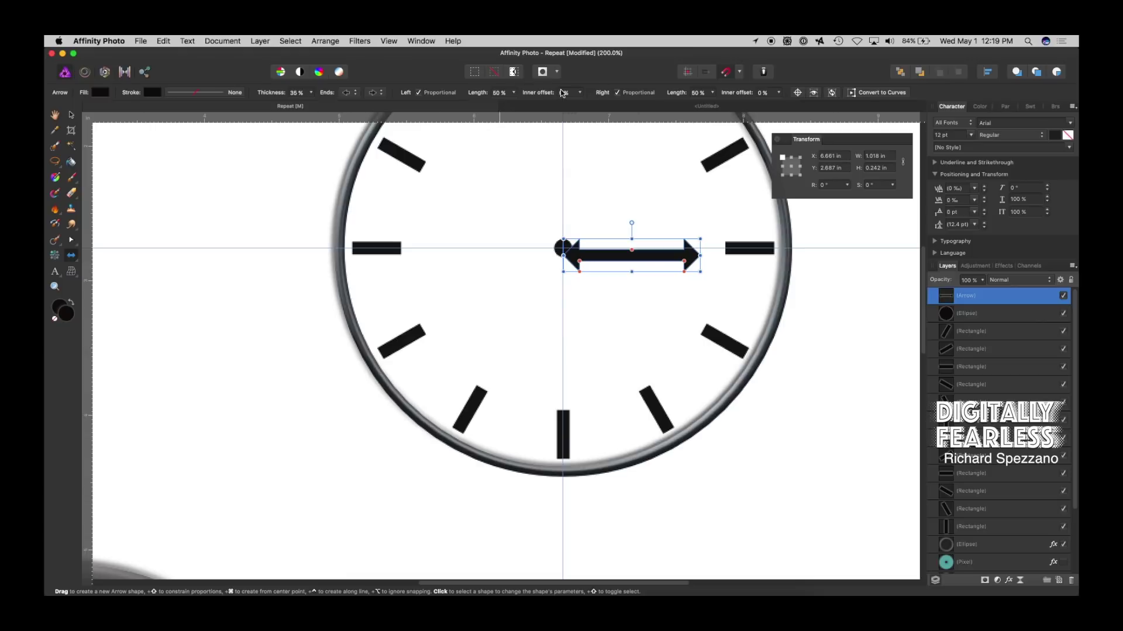
pyautogui.click(356, 93)
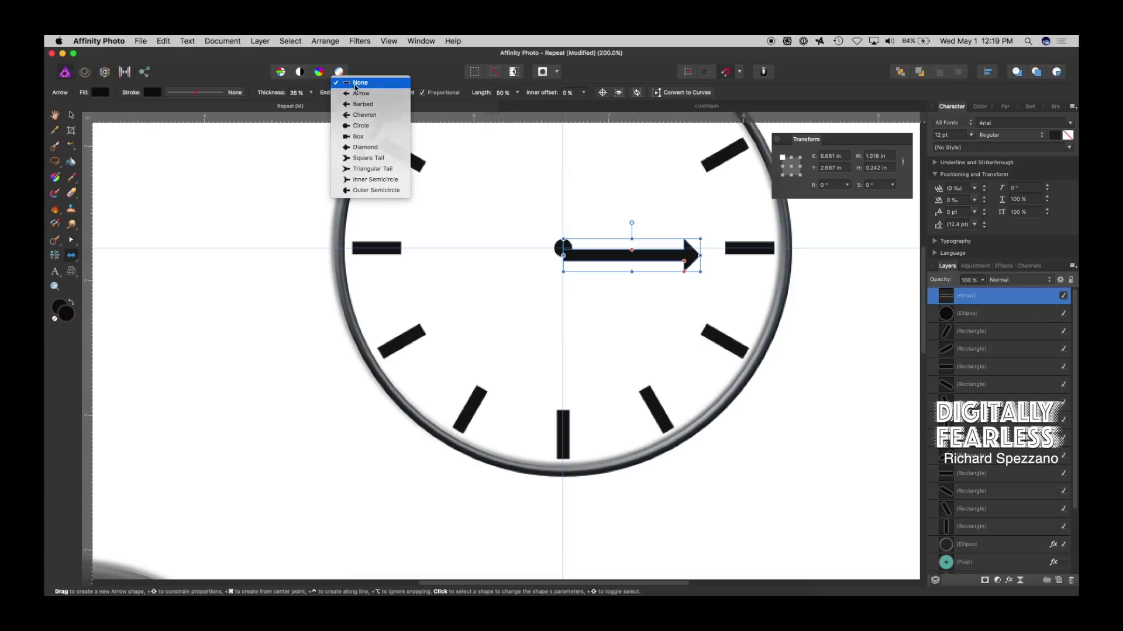
pyautogui.click(359, 83)
pyautogui.moveTo(598, 262); pyautogui.dragTo(600, 257)
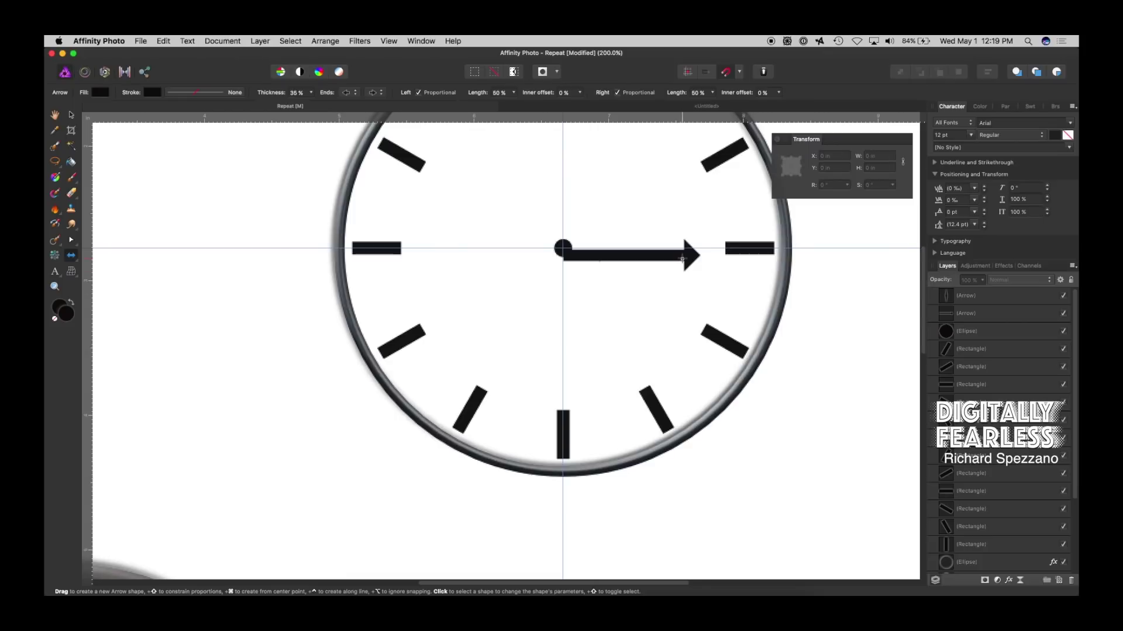
pyautogui.click(683, 257)
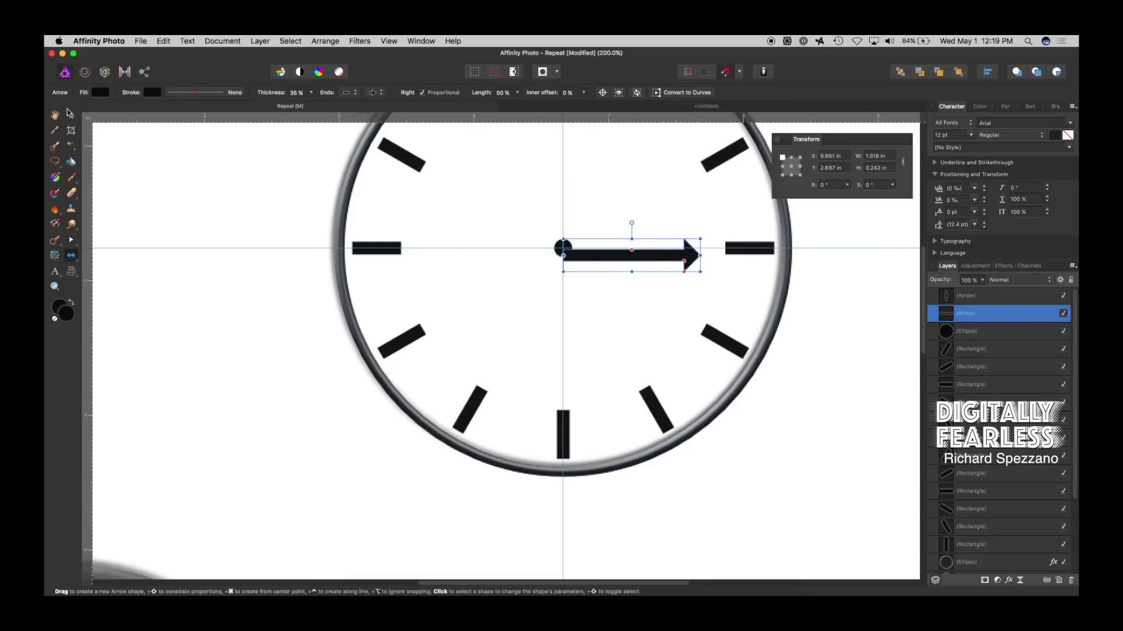
# Move the horizontal arrow up onto the clock's centre guide line.
pyautogui.click(71, 114)
pyautogui.click(728, 264)
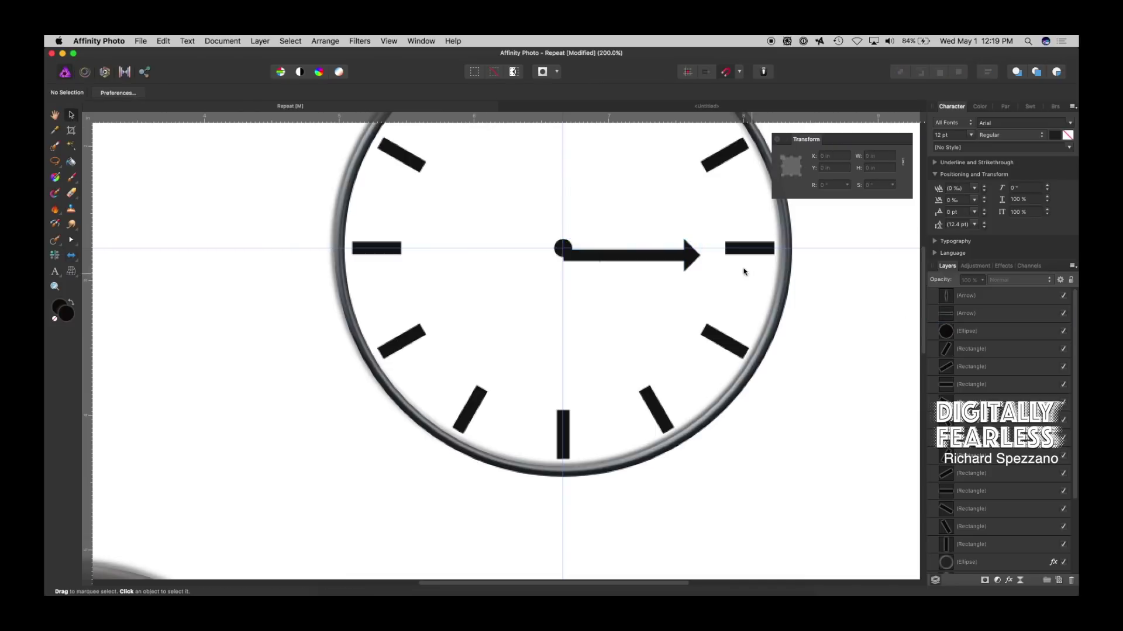
pyautogui.moveTo(689, 261); pyautogui.dragTo(689, 256)
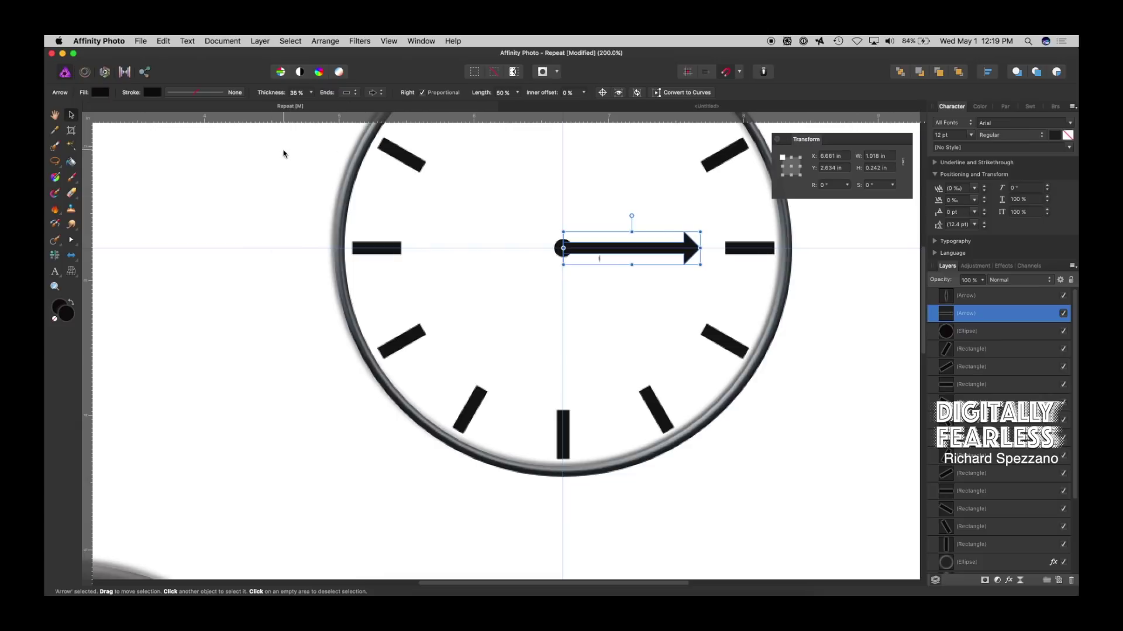
pyautogui.click(175, 137)
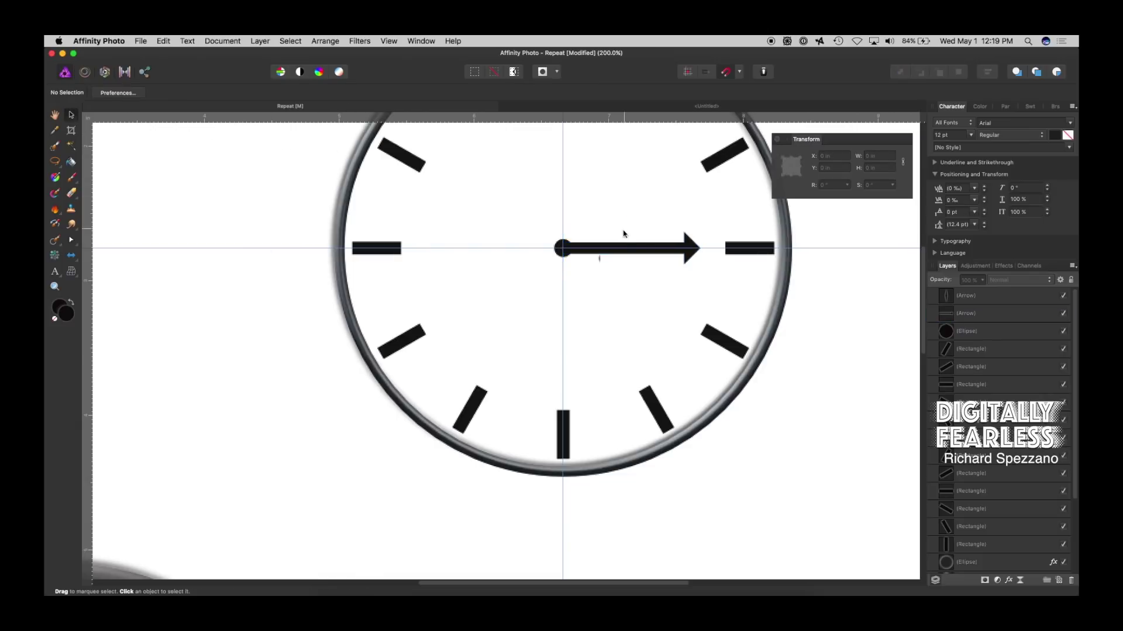
pyautogui.click(689, 247)
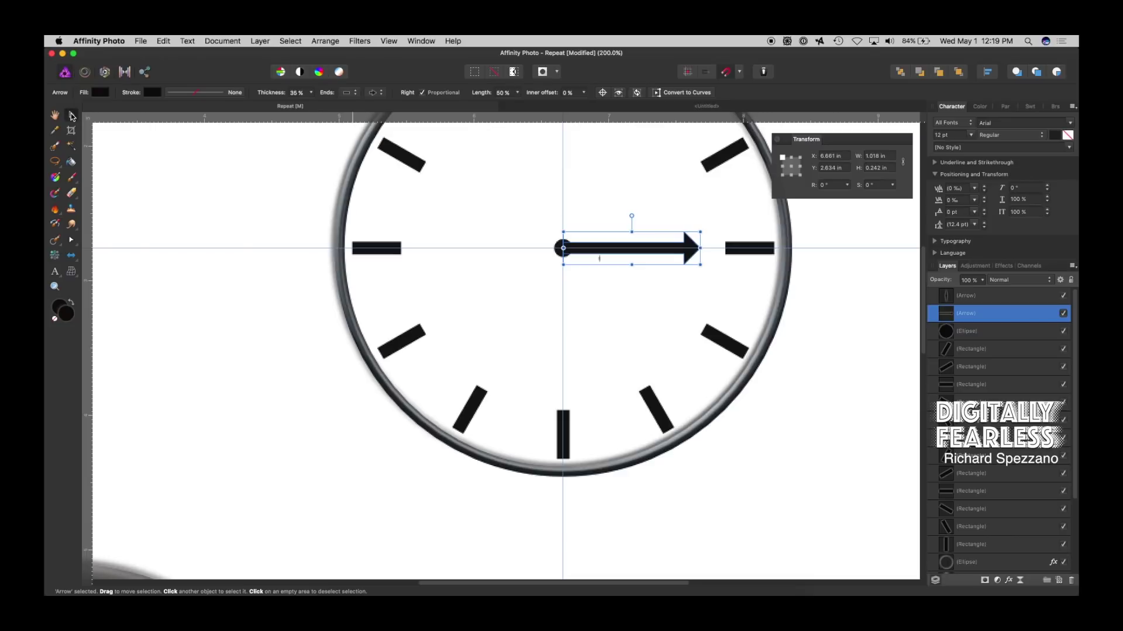
# Pivot a duplicate arrow about its left end by ~148° toward 10 o'clock and shorten it.
pyautogui.click(603, 93)
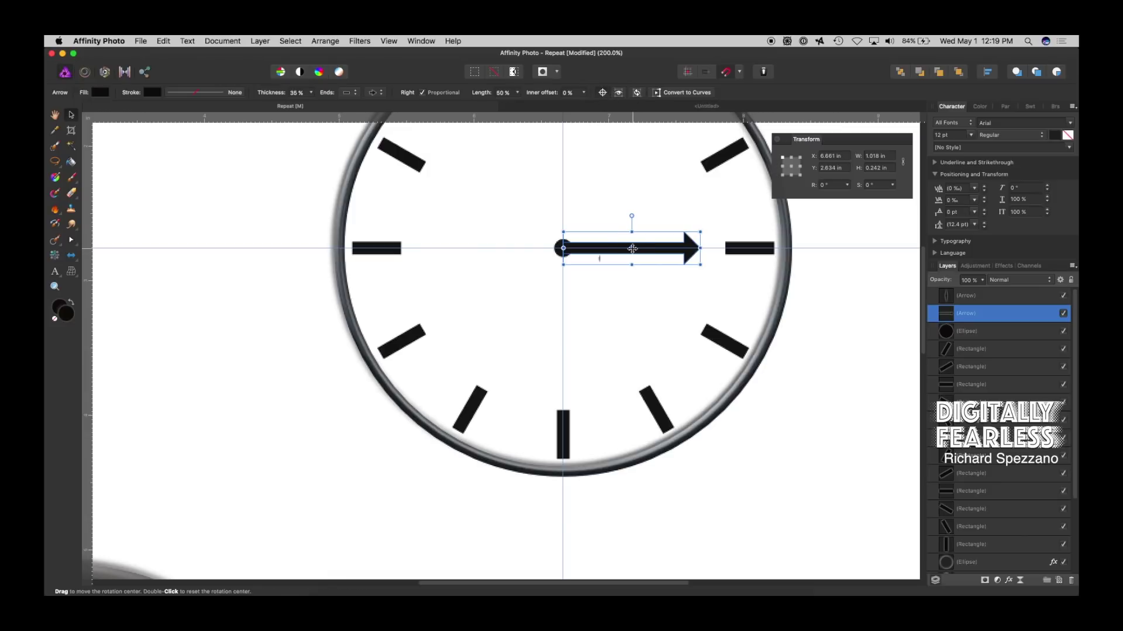
pyautogui.moveTo(632, 247); pyautogui.dragTo(562, 248)
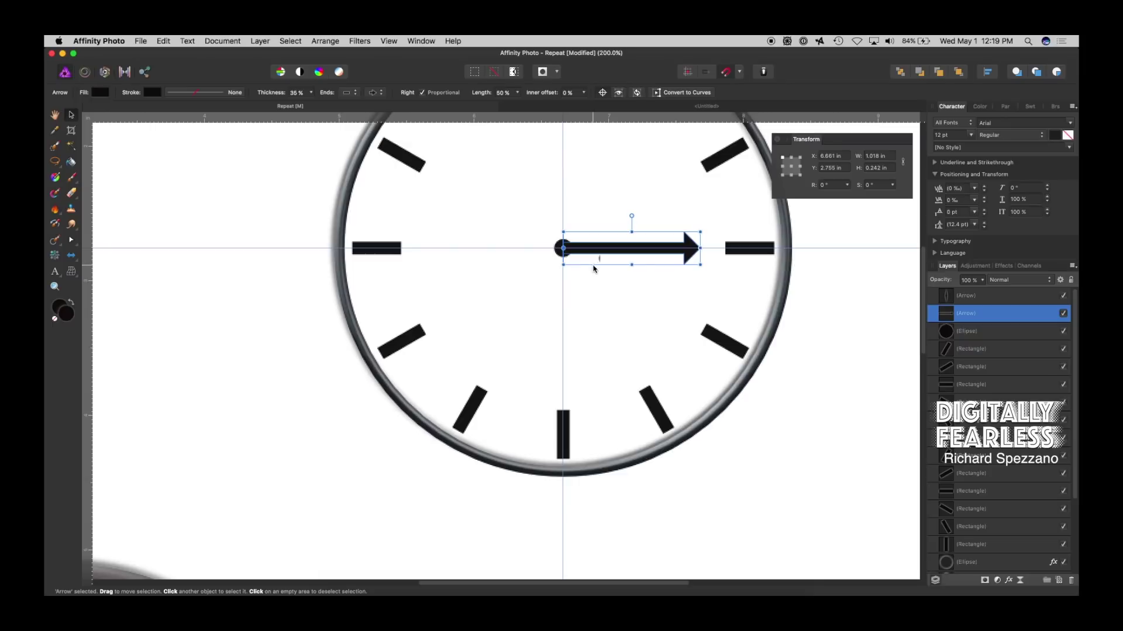
pyautogui.press('super+j')
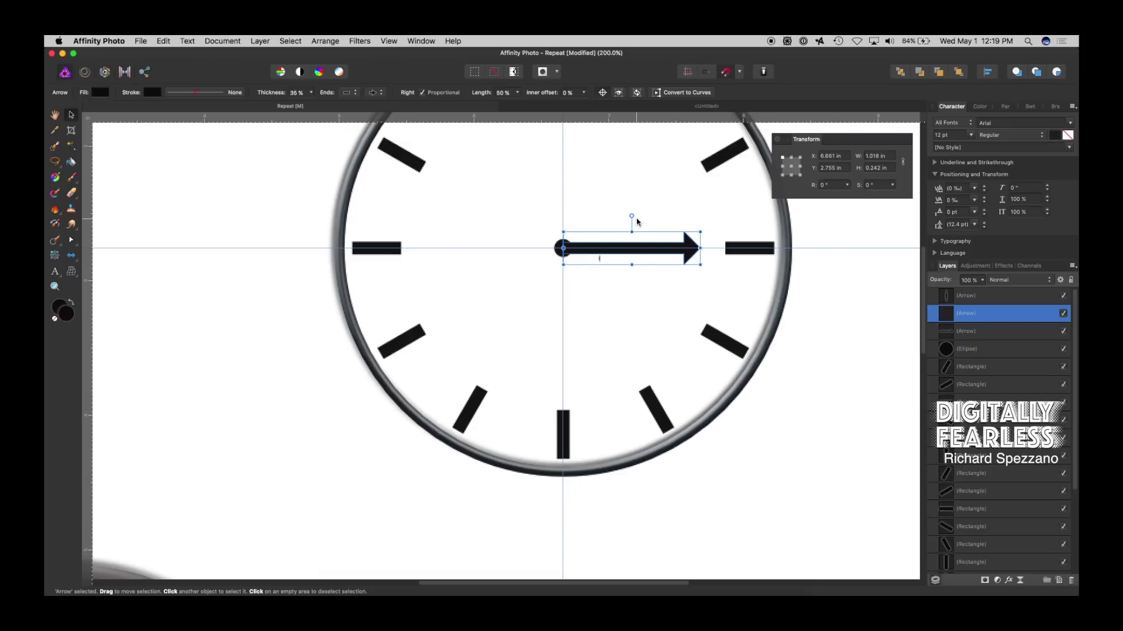
pyautogui.moveTo(632, 216); pyautogui.dragTo(488, 240)
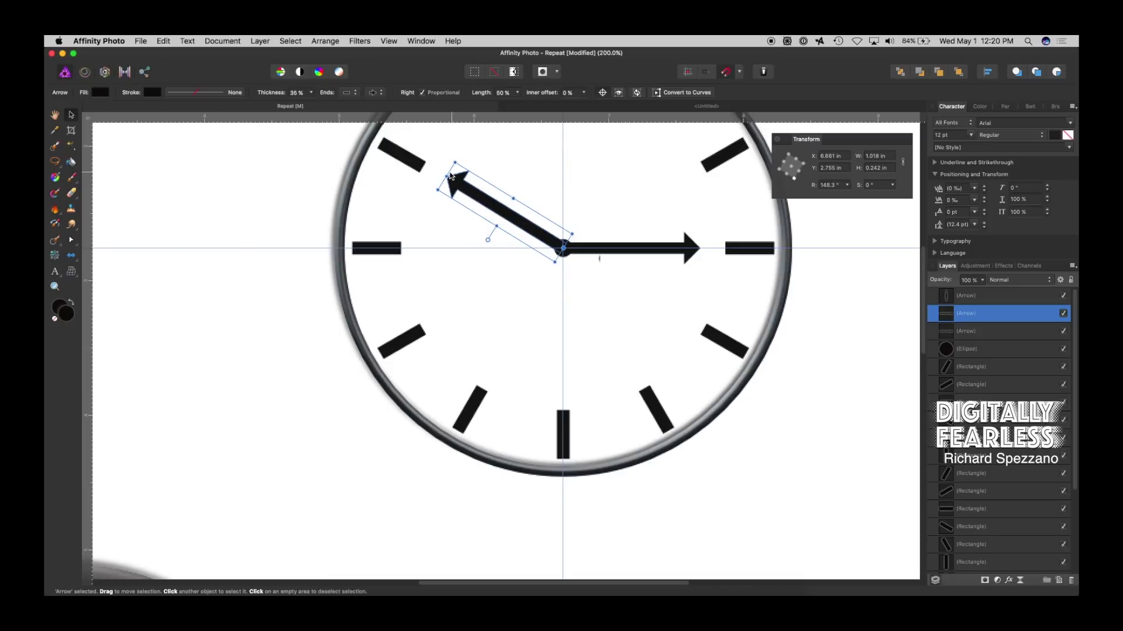
pyautogui.moveTo(447, 176); pyautogui.dragTo(466, 185)
pyautogui.click(153, 218)
# Zoom in on the new clock and set the view to 100%.
pyautogui.click(53, 287)
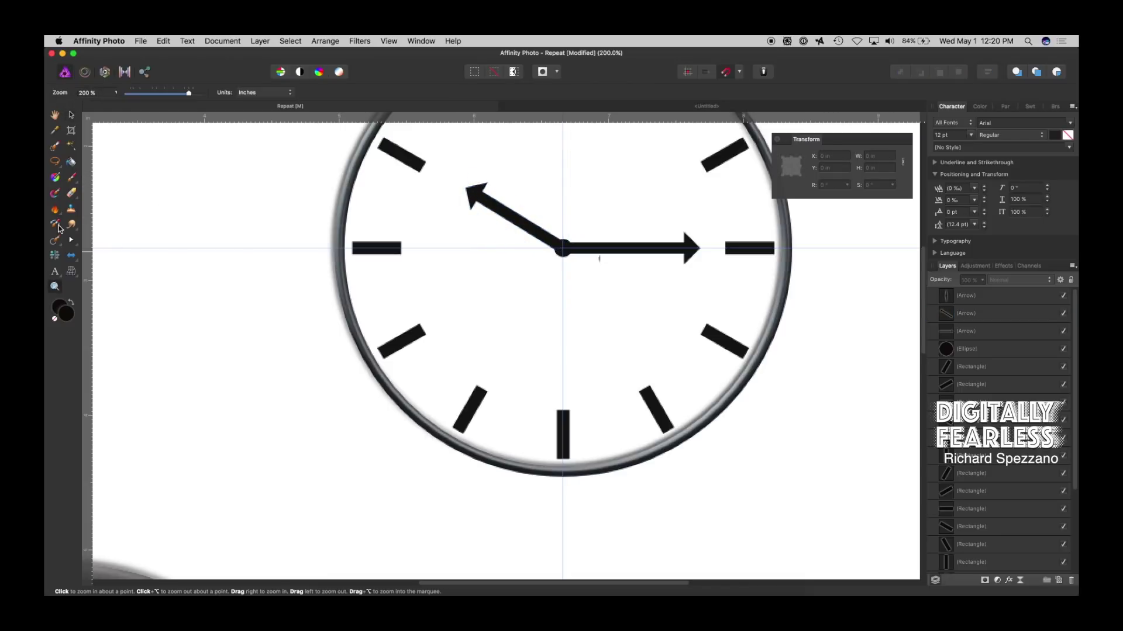
pyautogui.doubleClick(55, 115)
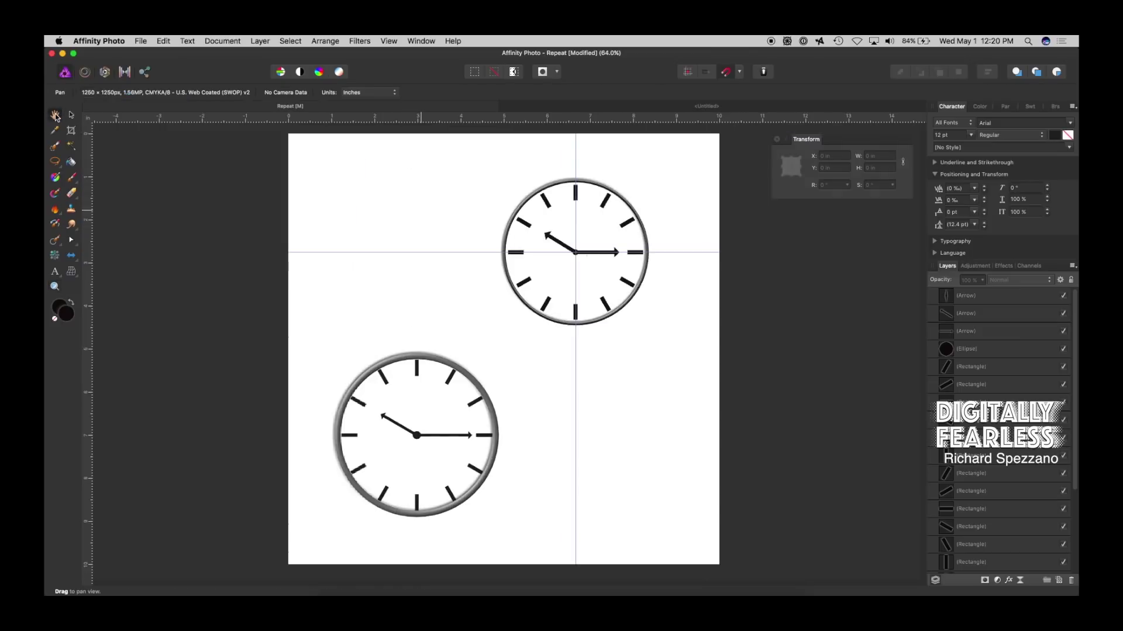
pyautogui.click(55, 287)
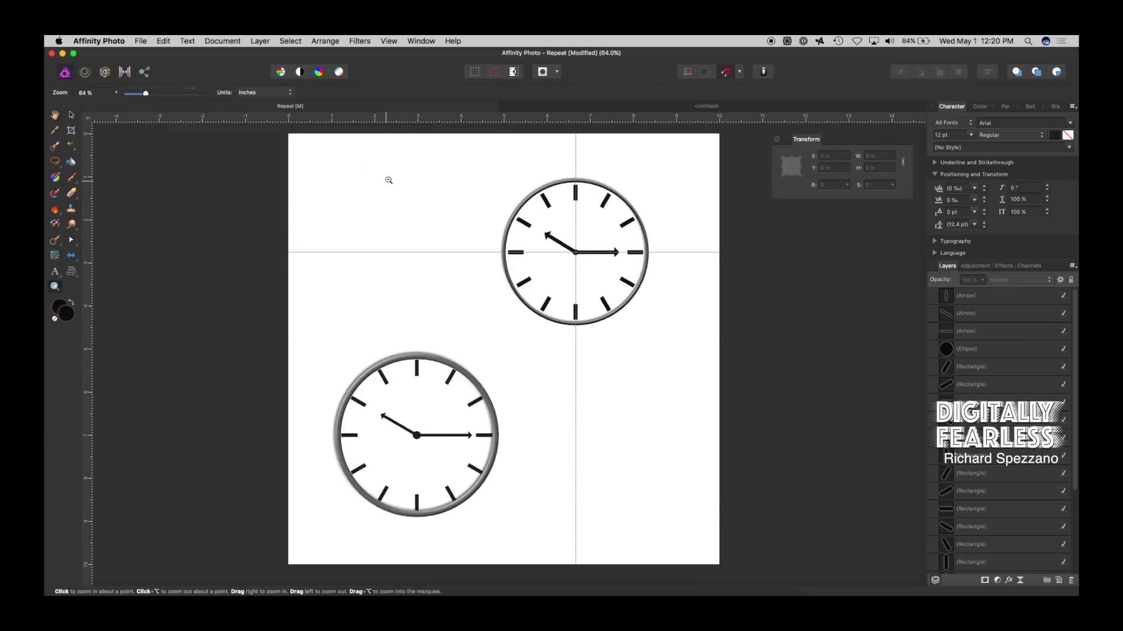
pyautogui.click(451, 162)
pyautogui.press('super+1')
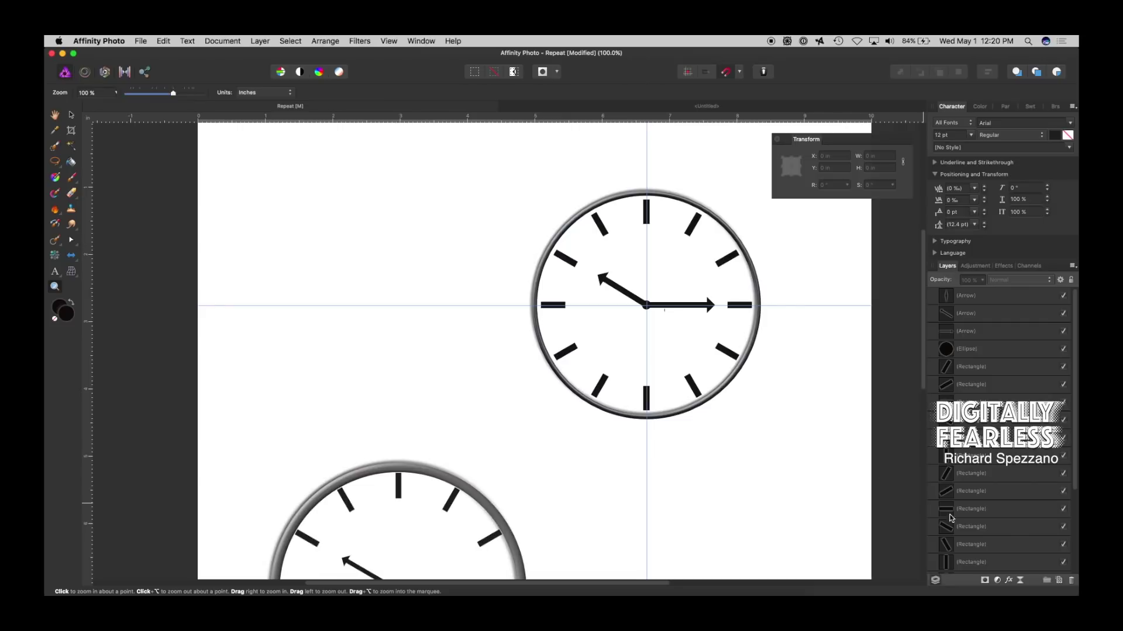
pyautogui.scroll(-5, 1017, 504)
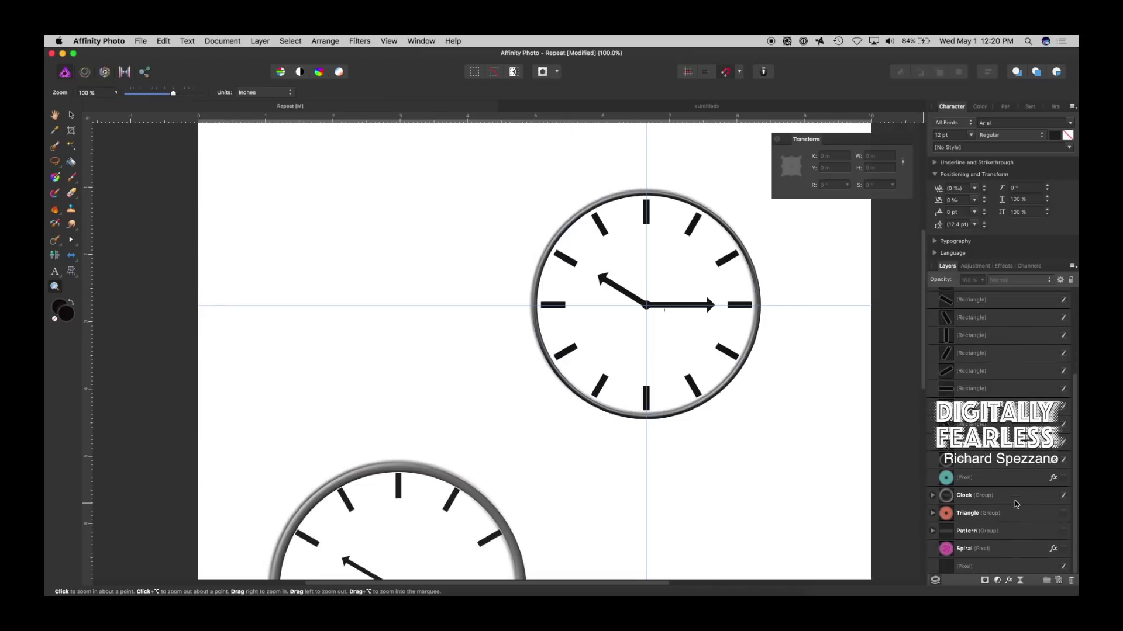
# Select all the new clock's layers, group them, and name the group 'Clock'.
pyautogui.click(969, 491)
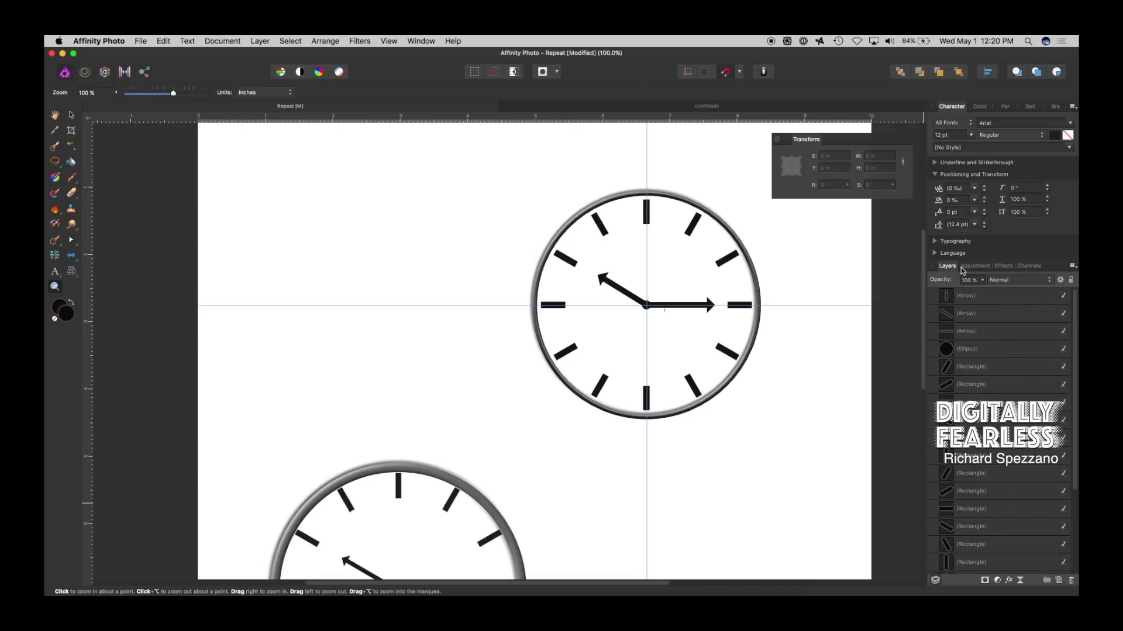
pyautogui.press('super+a')
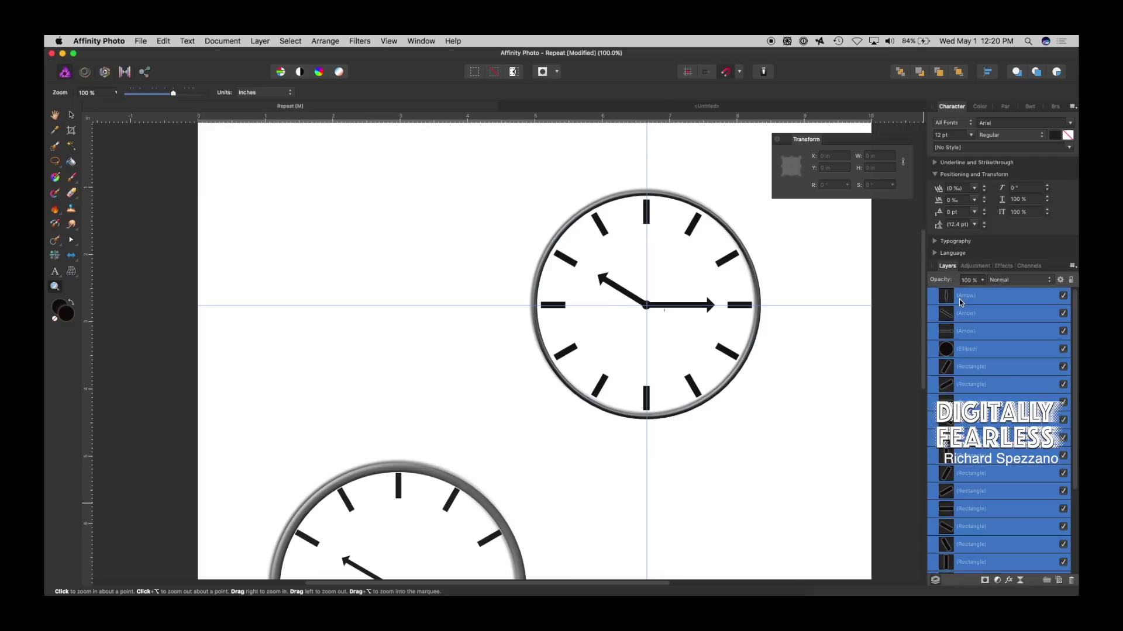
pyautogui.press('super+g')
pyautogui.doubleClick(959, 296)
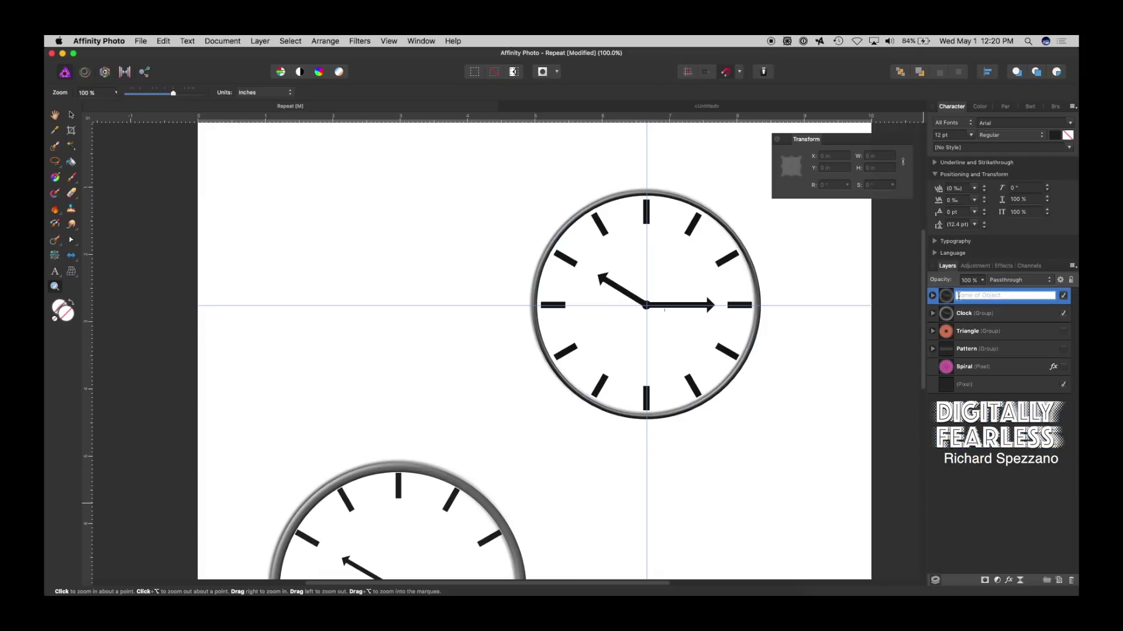
pyautogui.write('Clock')
pyautogui.press('Return')
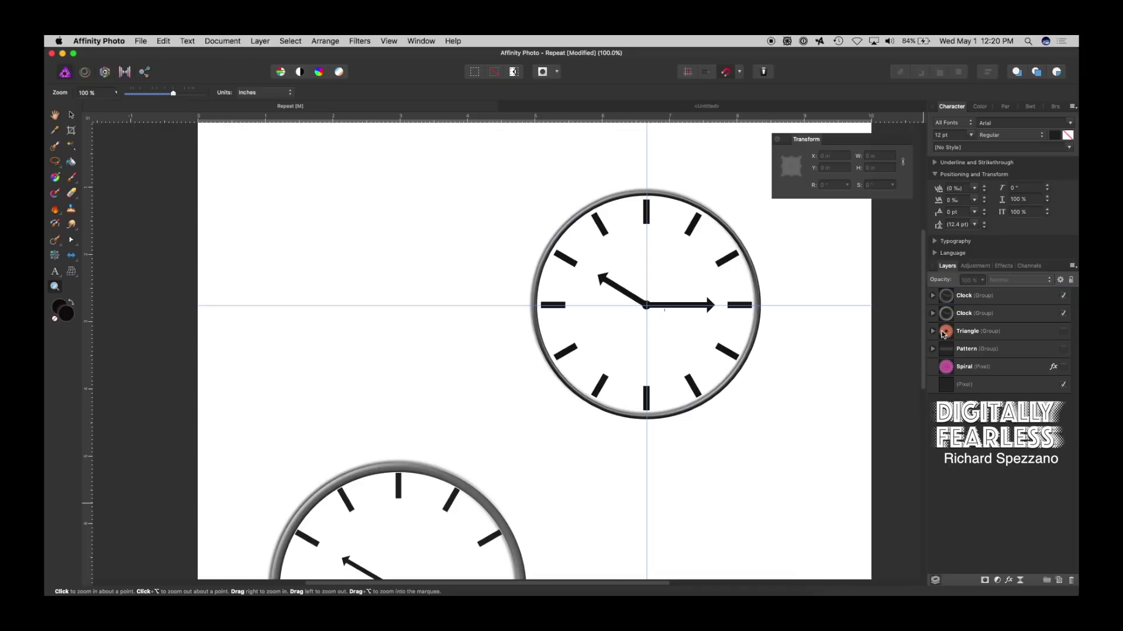
# Hide both Clock groups, show the orange Triangle starburst again, and fit the page.
pyautogui.click(976, 337)
pyautogui.click(1063, 313)
pyautogui.click(1063, 296)
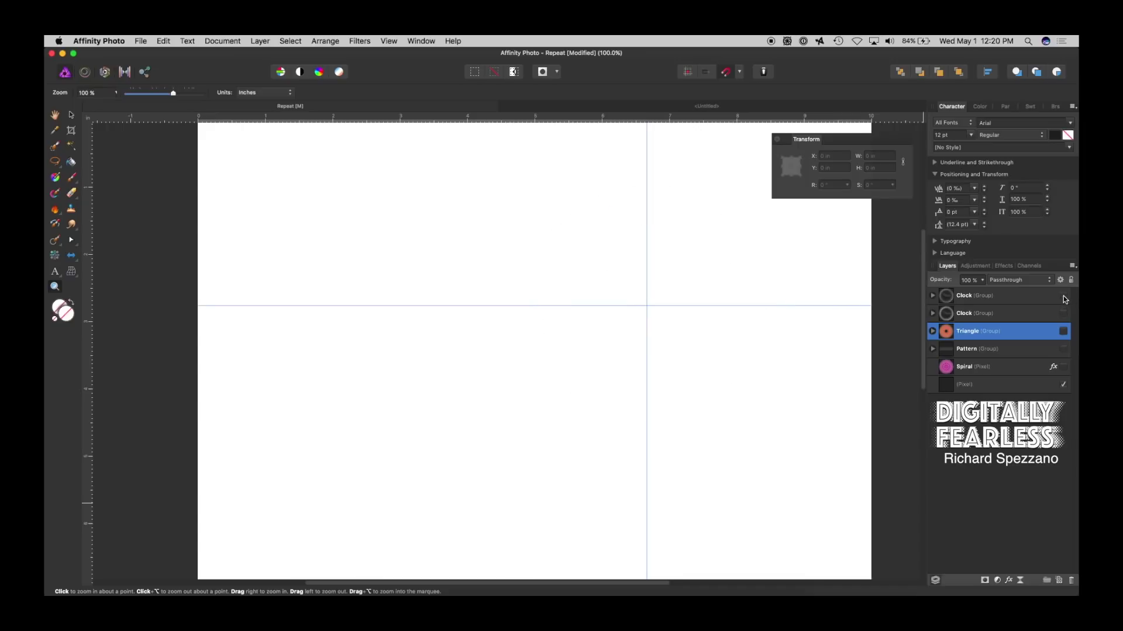
pyautogui.click(1063, 332)
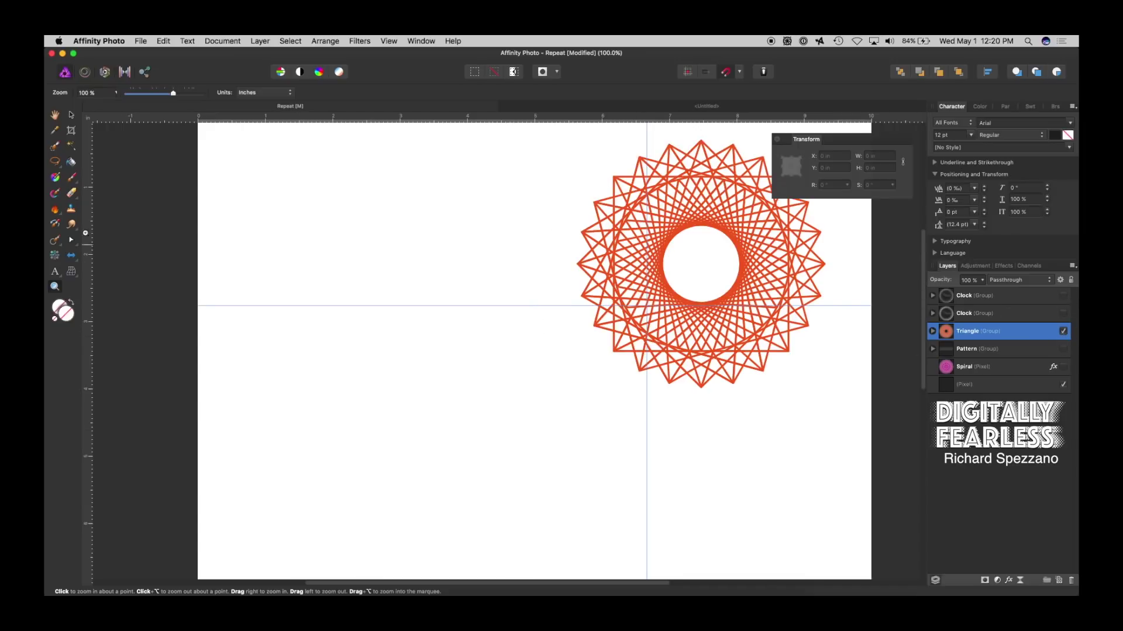
pyautogui.doubleClick(55, 115)
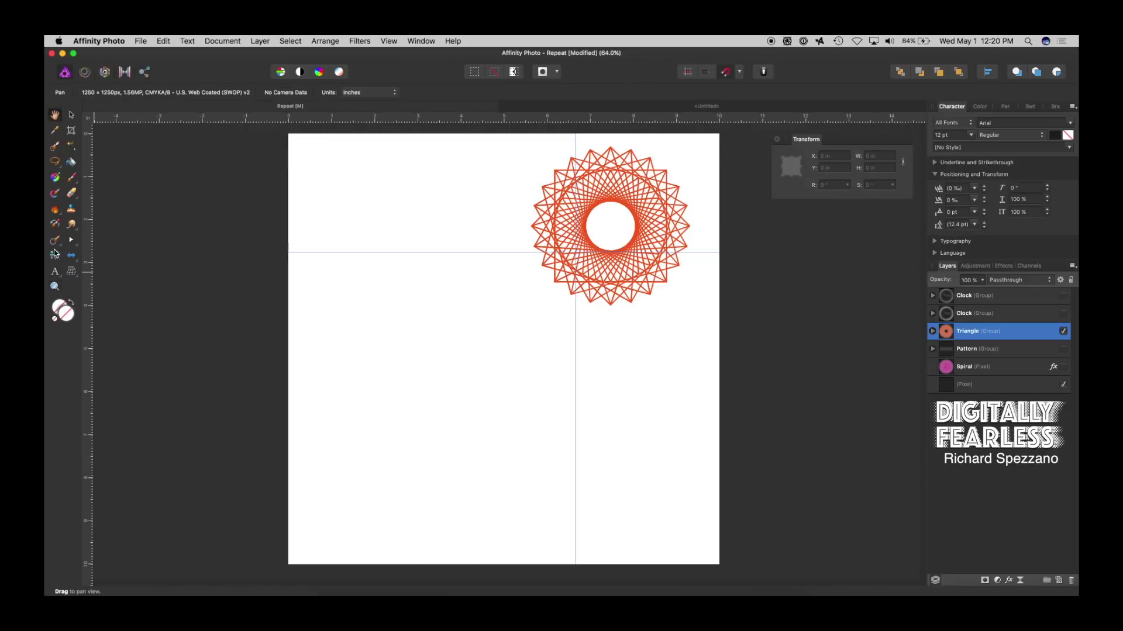
# Draw a black triangle left of the page centre with the Triangle Tool.
pyautogui.click(71, 256)
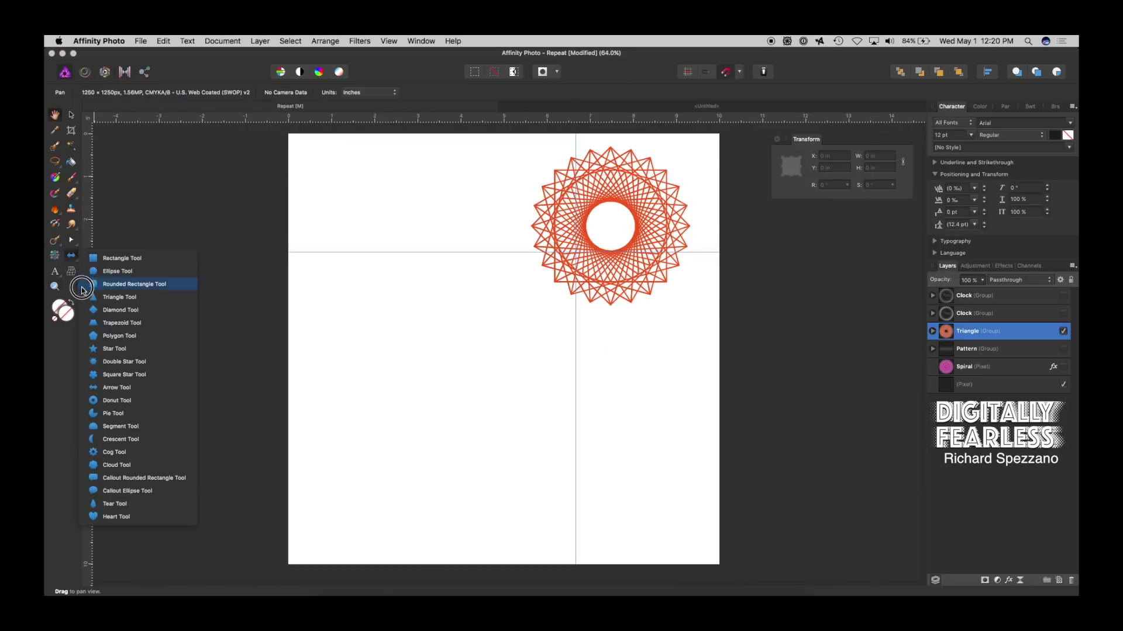
pyautogui.click(95, 298)
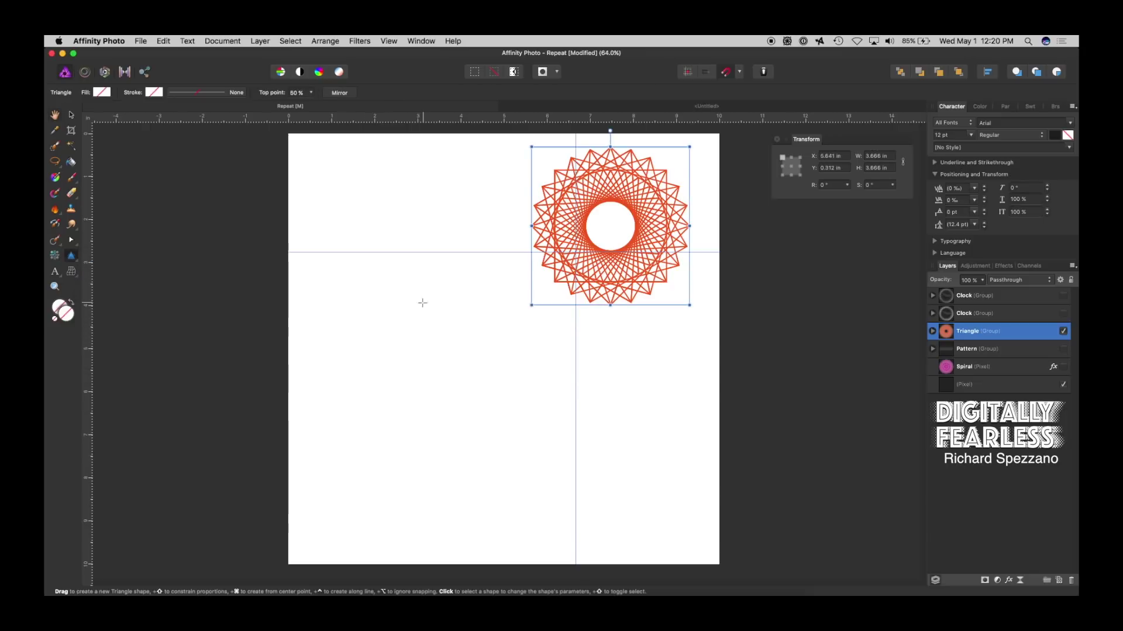
pyautogui.click(381, 288)
pyautogui.moveTo(382, 288); pyautogui.dragTo(433, 355)
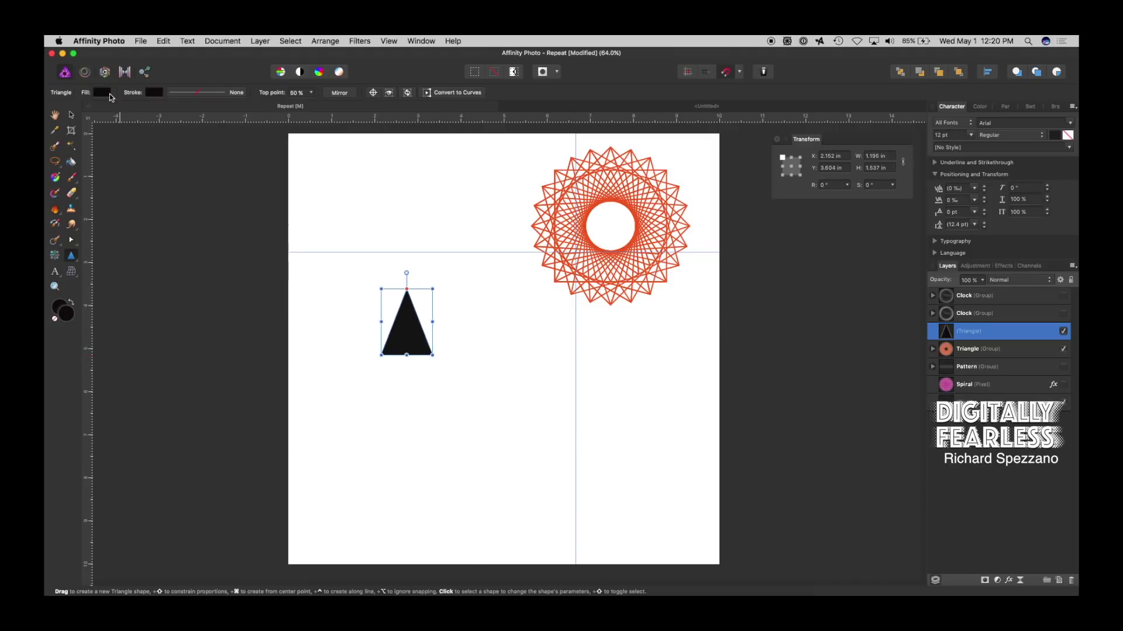
# Give the triangle a solid 2.5 pt outline and no fill.
pyautogui.click(212, 95)
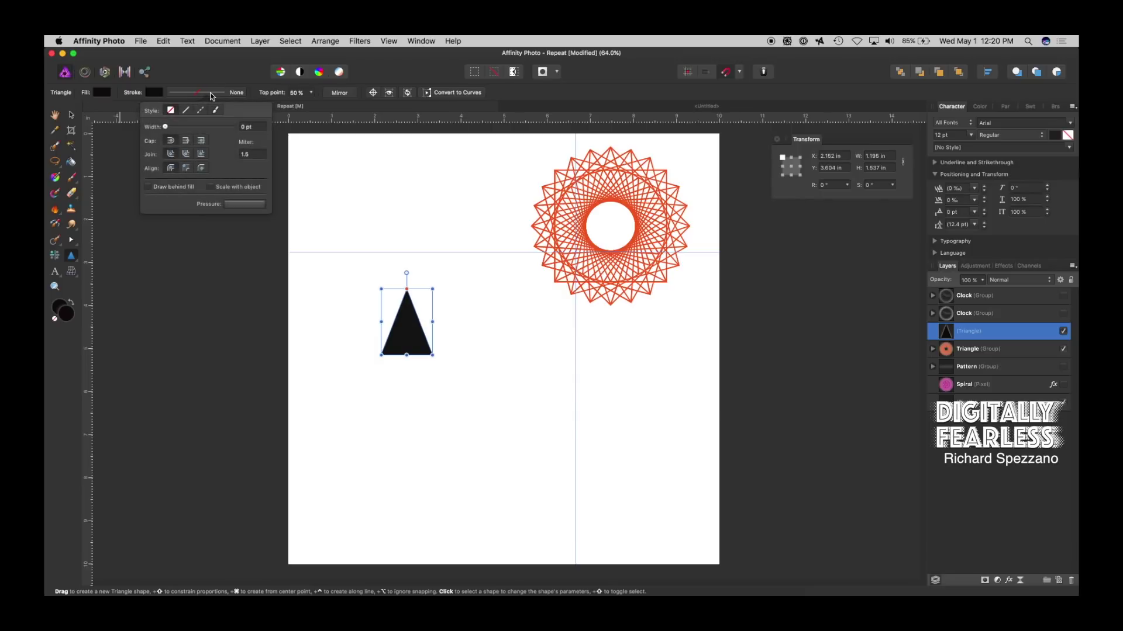
pyautogui.click(185, 109)
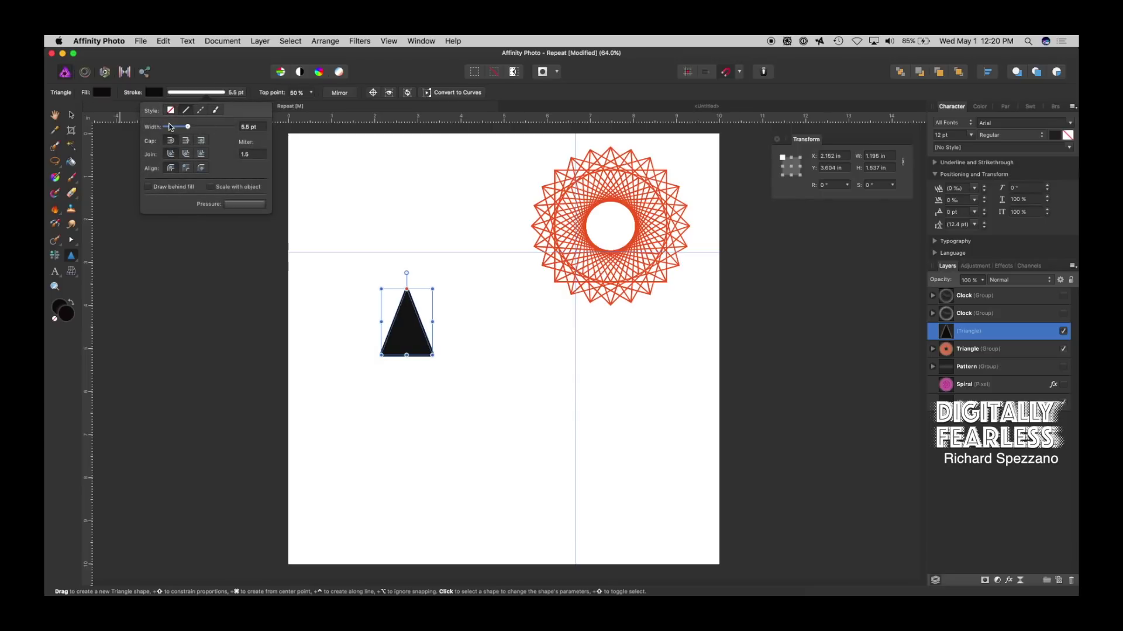
pyautogui.click(103, 92)
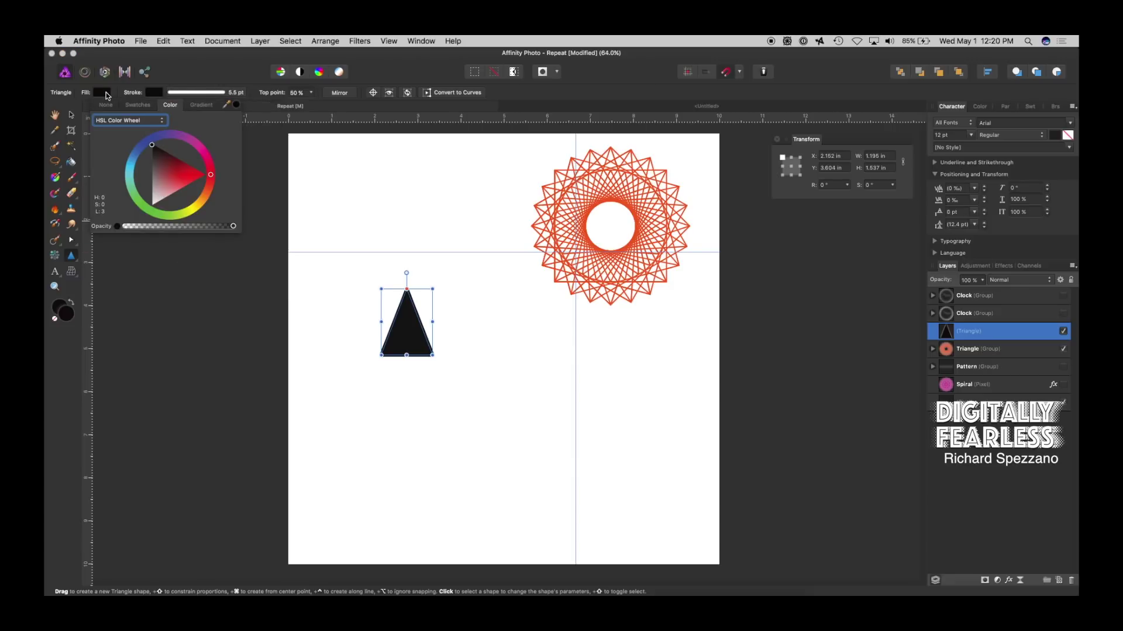
pyautogui.click(106, 106)
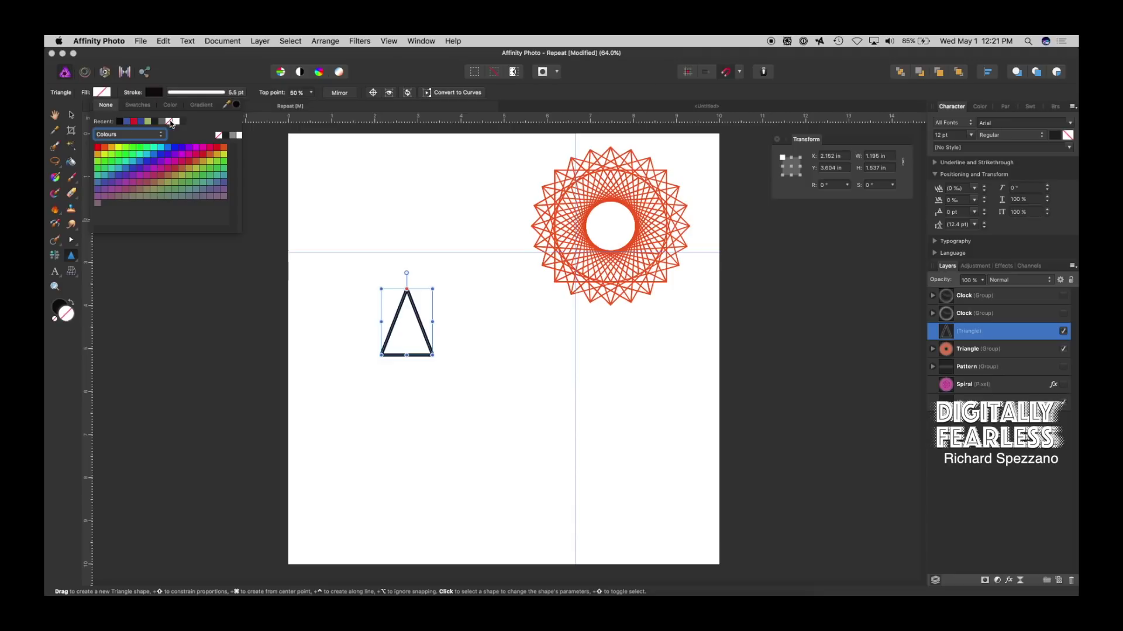
pyautogui.click(71, 117)
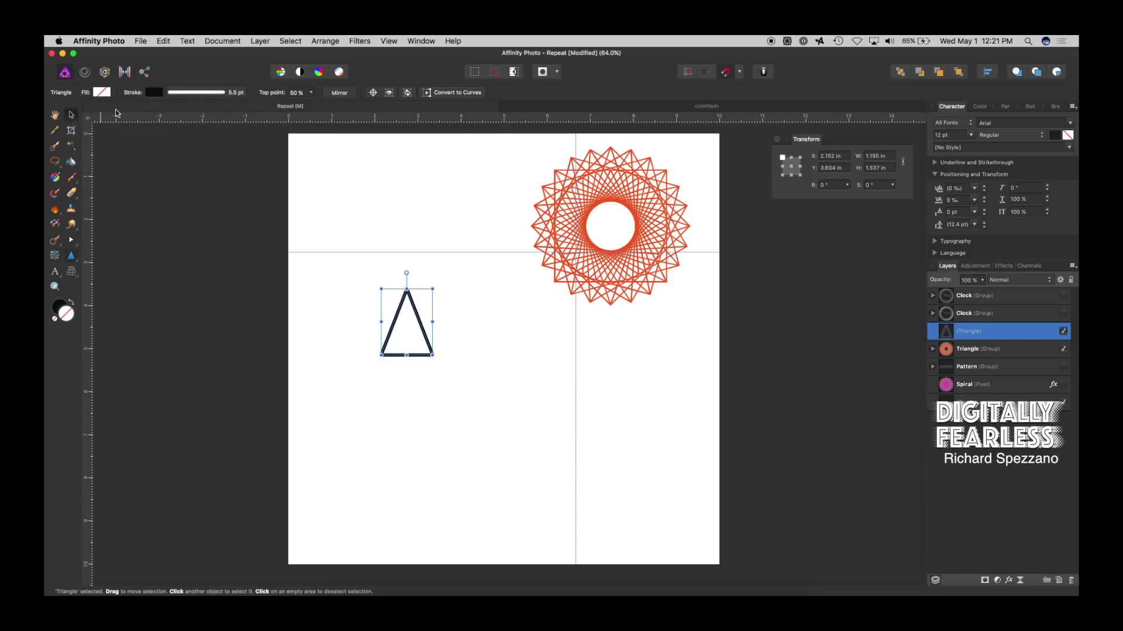
pyautogui.click(188, 95)
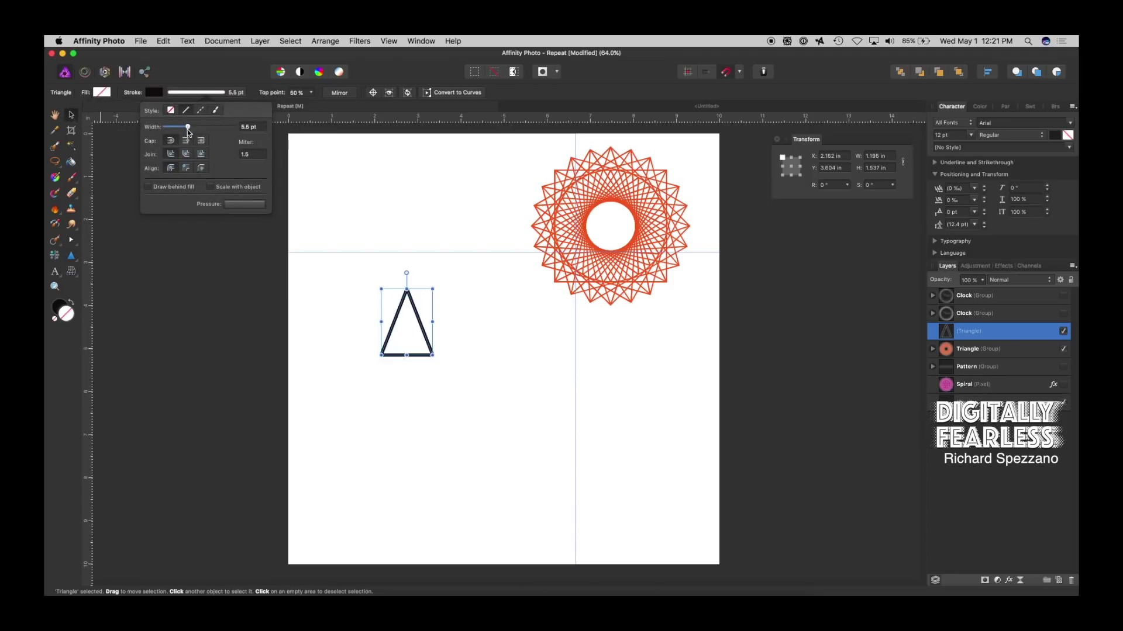
pyautogui.moveTo(187, 128); pyautogui.dragTo(183, 128)
pyautogui.click(409, 413)
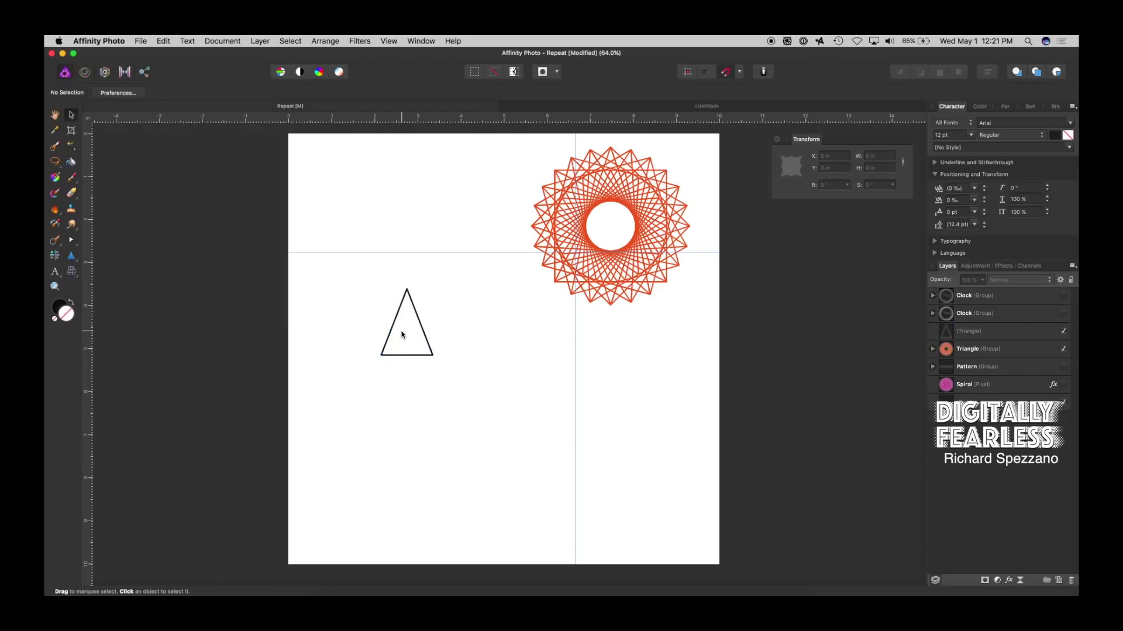
# Duplicate the triangle and rotate the copy to about -13.1°.
pyautogui.click(412, 315)
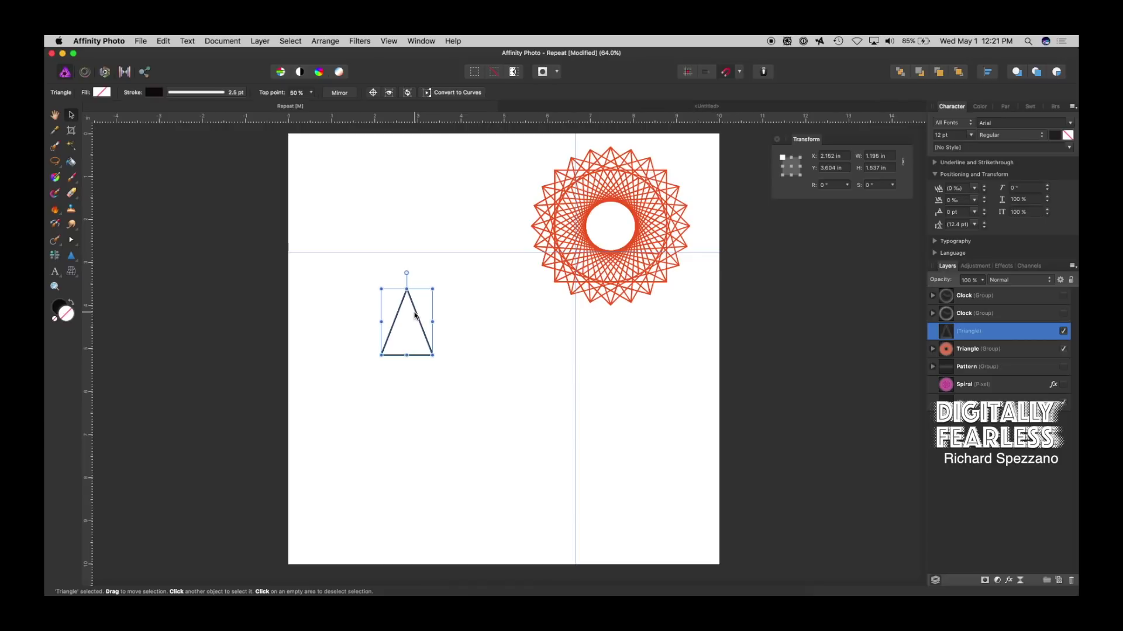
pyautogui.press('super+j')
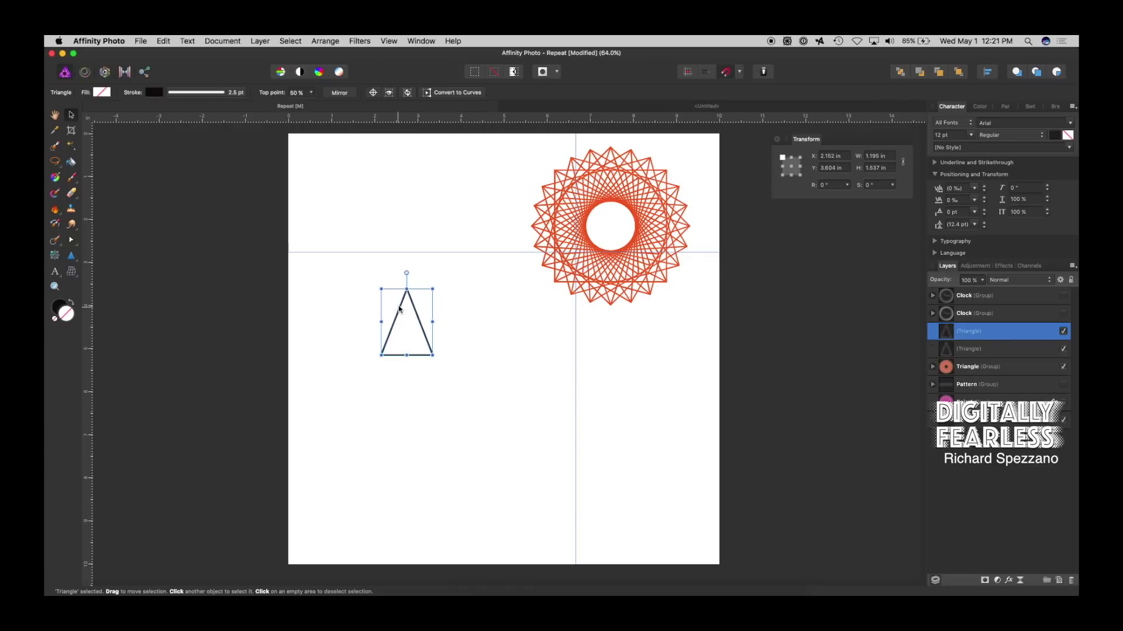
pyautogui.moveTo(409, 276); pyautogui.dragTo(420, 300)
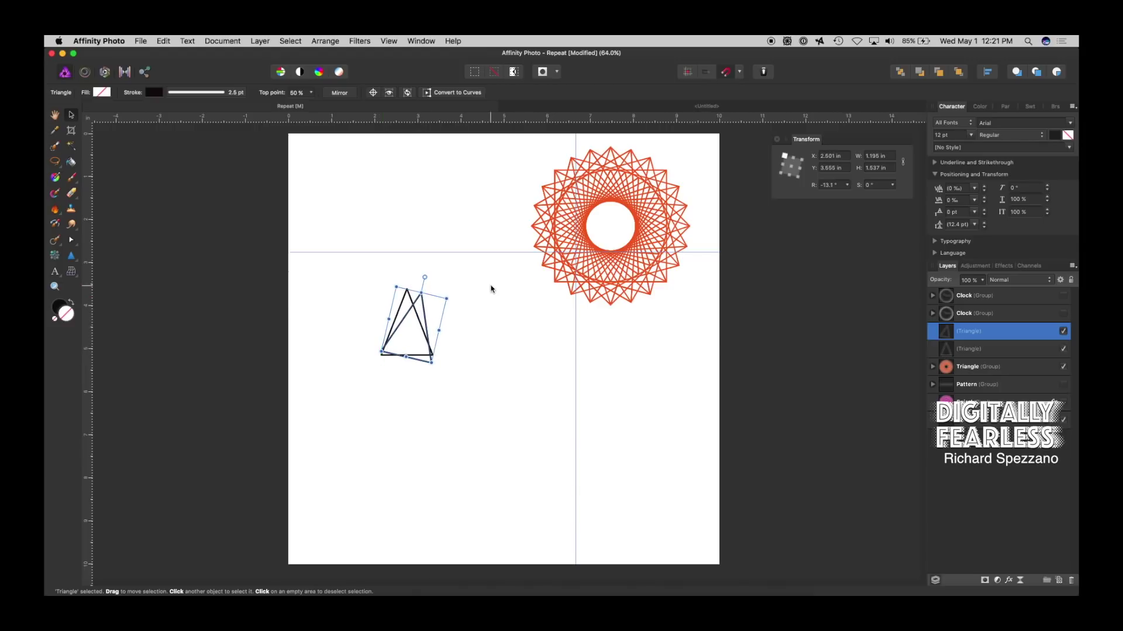
# Repeat the duplicate-and-rotate ten more times to close the triangle ring with Cmd+J.
pyautogui.press('super+j')
pyautogui.press('super+j')
pyautogui.press('super+j')
pyautogui.press('super+j')
pyautogui.press('super+j')
pyautogui.press('super+j')
pyautogui.press('super+j')
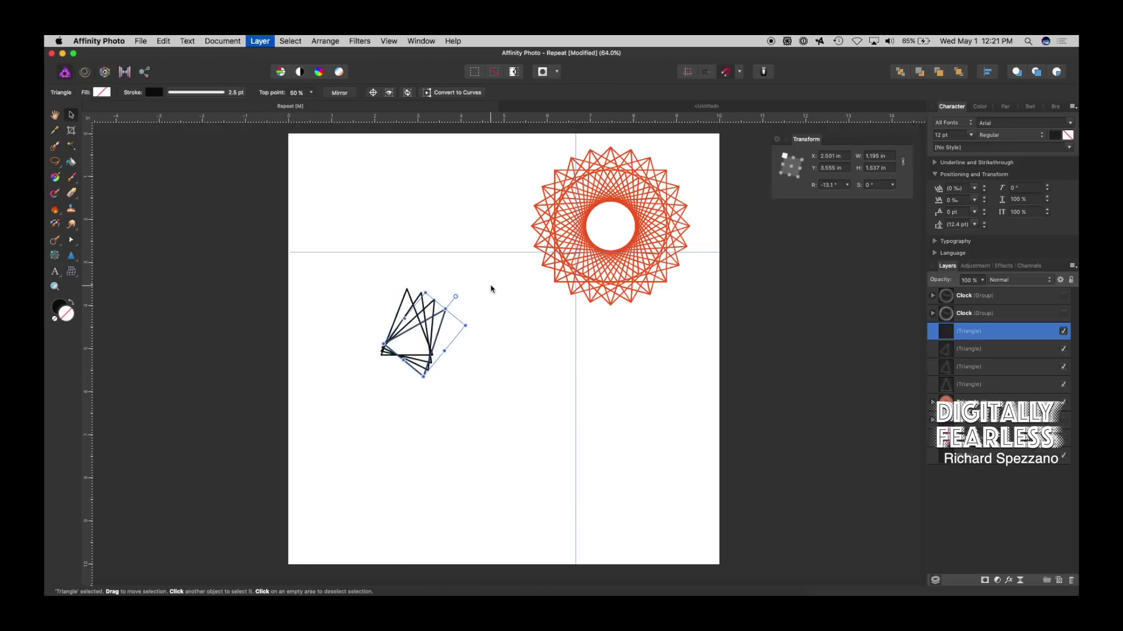
pyautogui.press('super+j')
pyautogui.press('super+j')
pyautogui.press('super+j')
pyautogui.press('super+j')
pyautogui.press('super+j')
pyautogui.press('super+j')
pyautogui.press('super+j')
pyautogui.press('super+j')
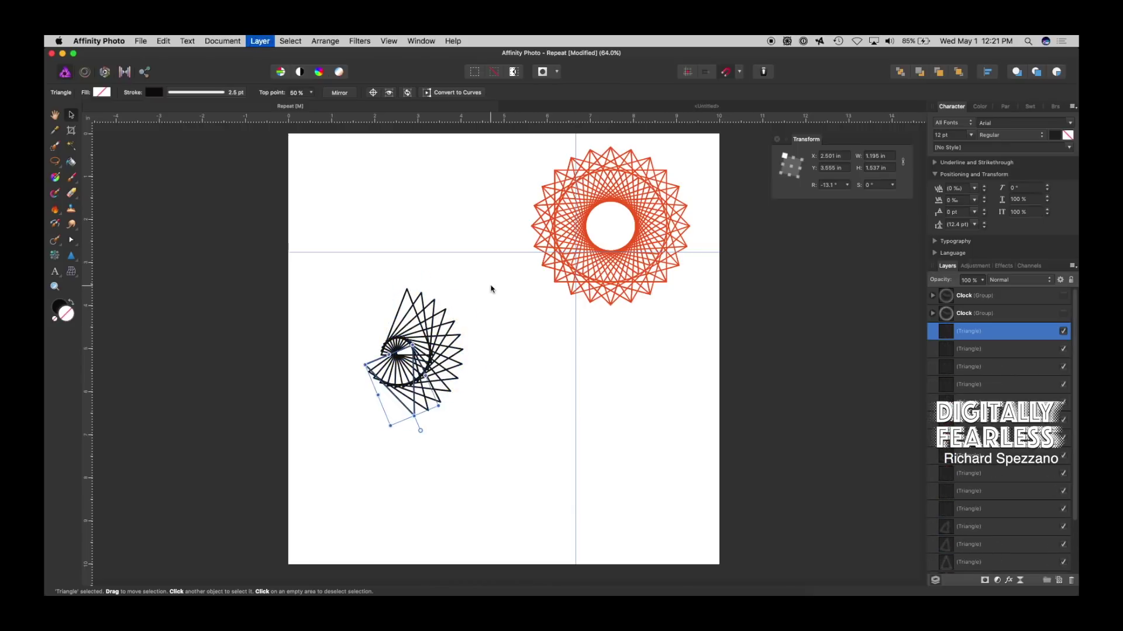
pyautogui.press('super+j')
pyautogui.press('super+j')
pyautogui.press('super+j')
pyautogui.press('super+j')
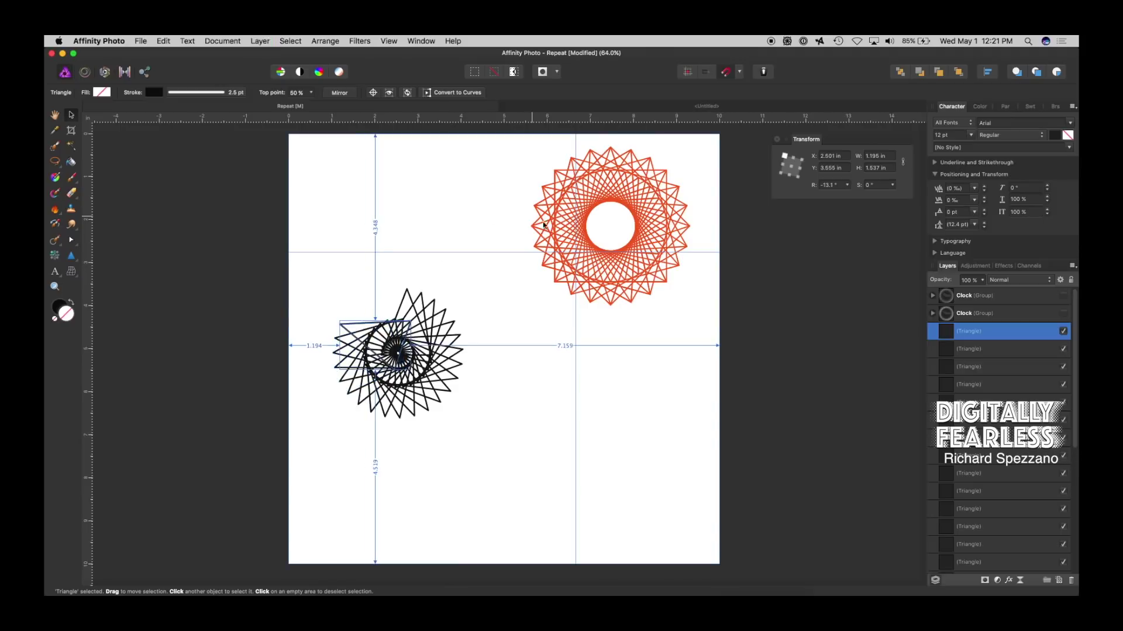
pyautogui.press('super+j')
pyautogui.press('super+j')
pyautogui.press('super+j')
pyautogui.press('super+j')
pyautogui.press('super+j')
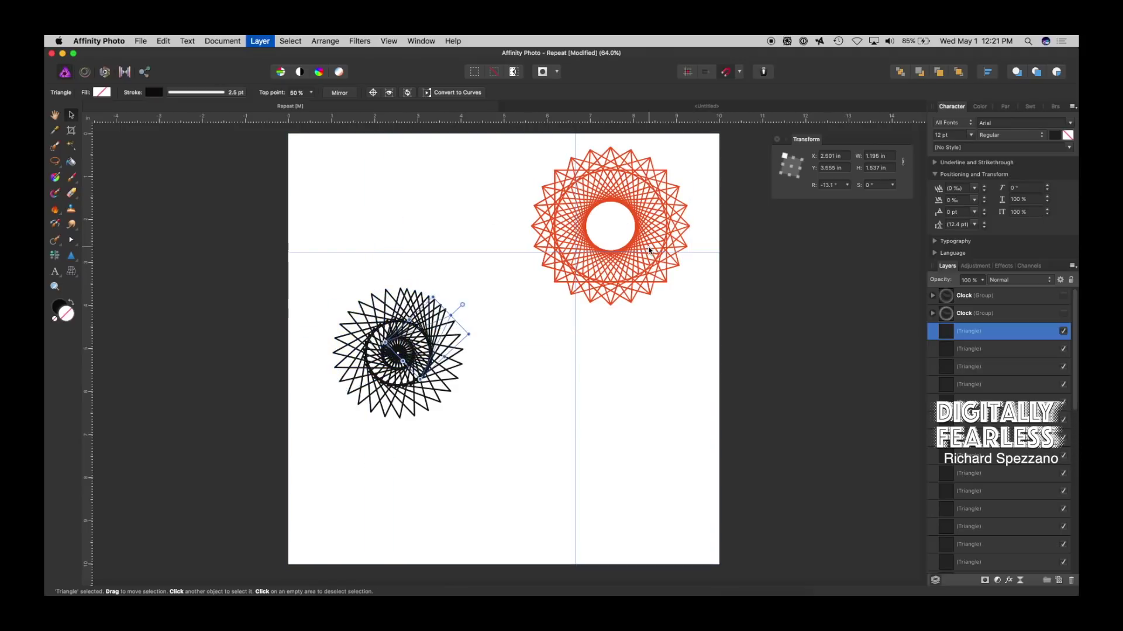
pyautogui.press('super+j')
pyautogui.press('super+j')
pyautogui.press('super+j')
pyautogui.press('super+j')
pyautogui.press('super+j')
pyautogui.press('super+j')
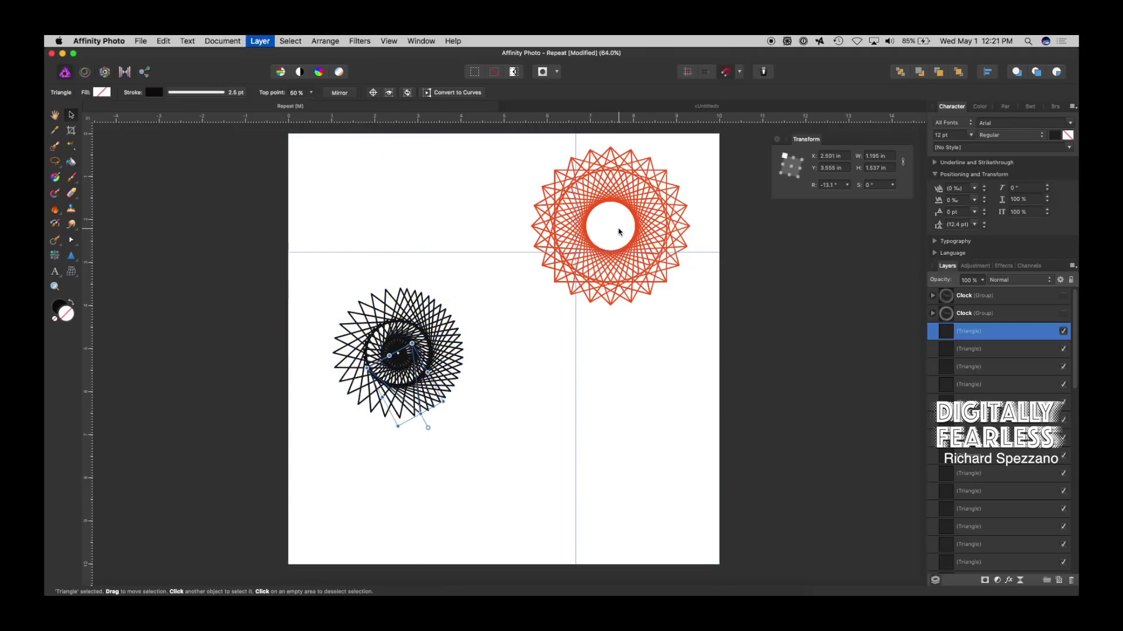
pyautogui.press('super+j')
pyautogui.press('super+j')
pyautogui.press('super+j')
pyautogui.press('super+j')
pyautogui.press('super+j')
pyautogui.press('super+j')
pyautogui.press('super+j')
pyautogui.press('super+j')
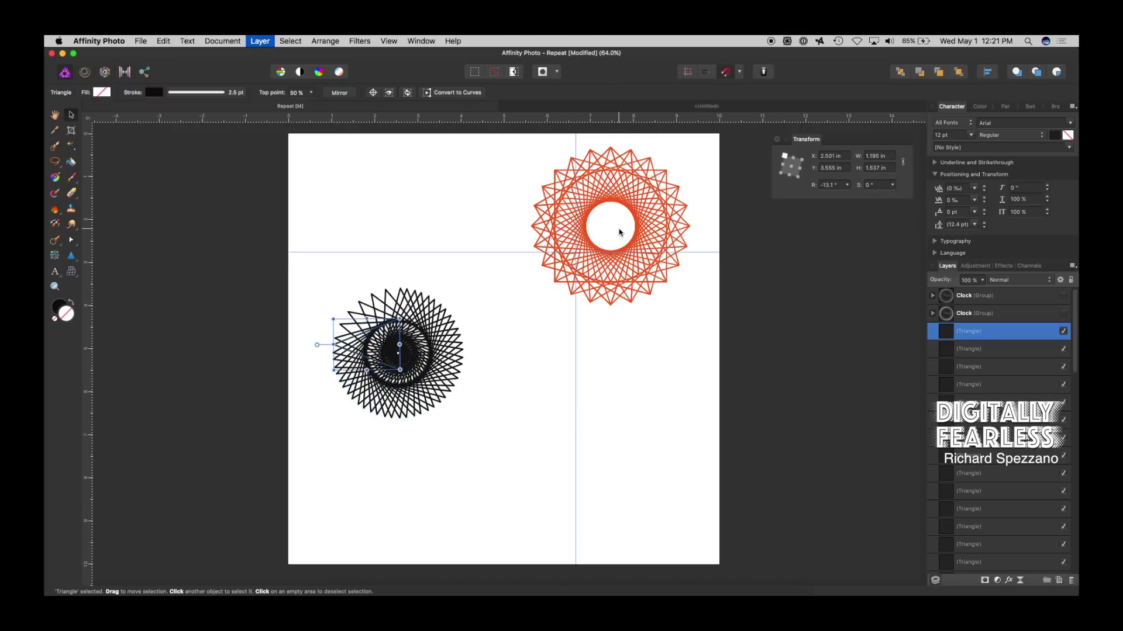
pyautogui.press('super+j')
pyautogui.press('super+j')
pyautogui.press('super+j')
pyautogui.press('super+j')
pyautogui.press('super+j')
pyautogui.press('super+j')
pyautogui.press('super+j')
pyautogui.press('super+j')
pyautogui.press('super+j')
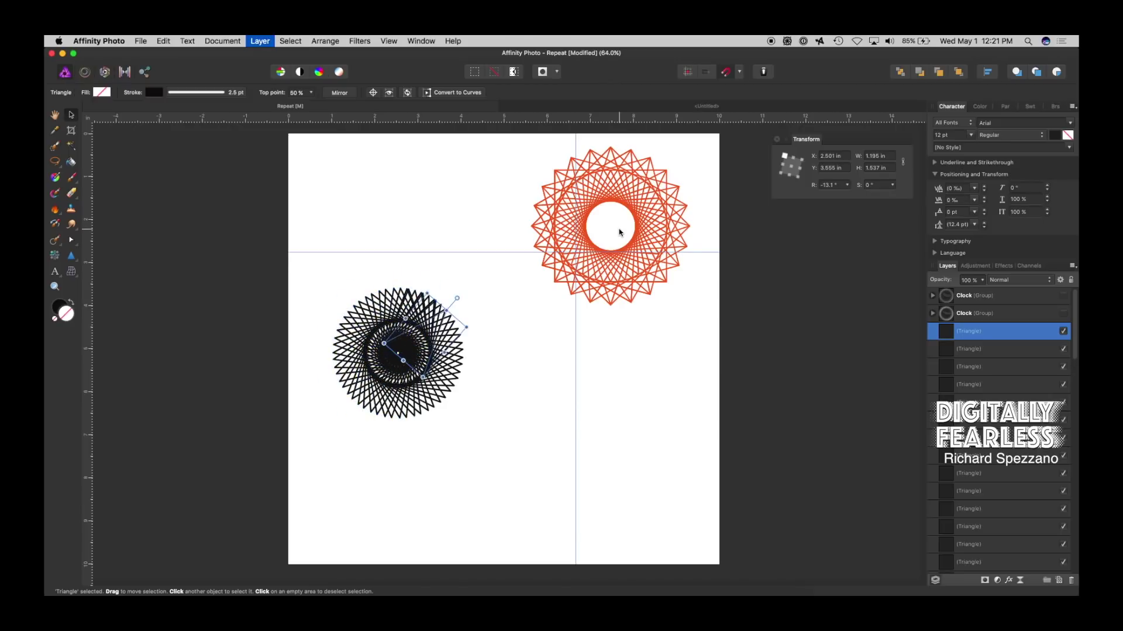
pyautogui.press('super+j')
pyautogui.press('super+j')
pyautogui.press('super+j')
pyautogui.press('super+j')
pyautogui.press('super+j')
pyautogui.press('super+j')
pyautogui.press('super+j')
pyautogui.press('super+j')
pyautogui.press('super+j')
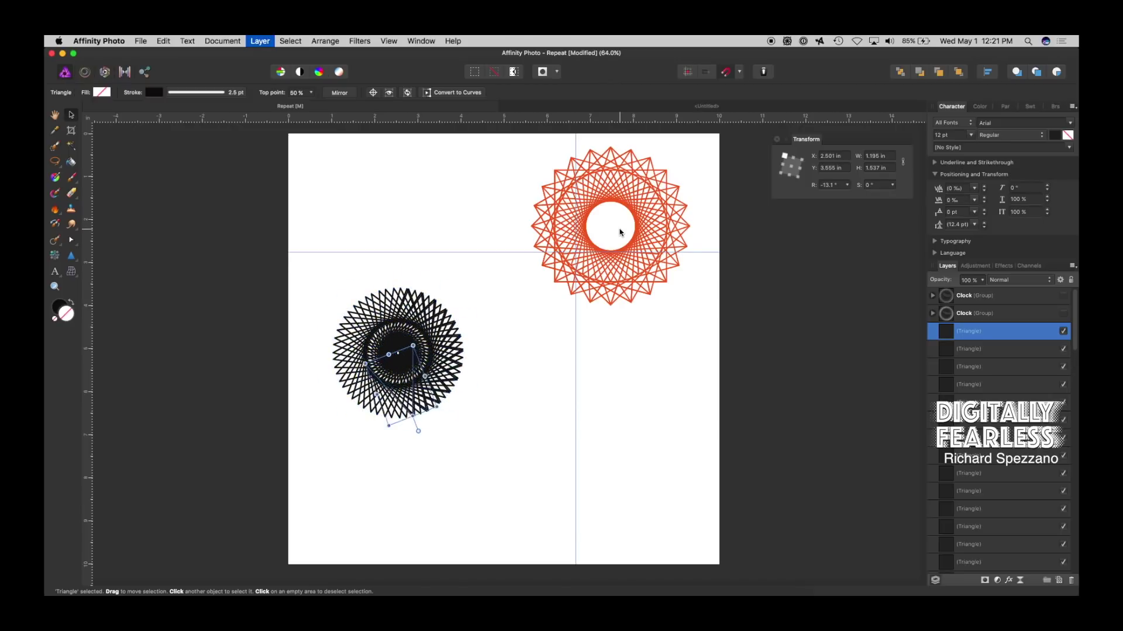
pyautogui.press('super+j')
pyautogui.press('super+j')
pyautogui.press('super+j')
pyautogui.press('super+j')
pyautogui.press('super+j')
pyautogui.press('super+j')
pyautogui.press('super+j')
pyautogui.press('super+j')
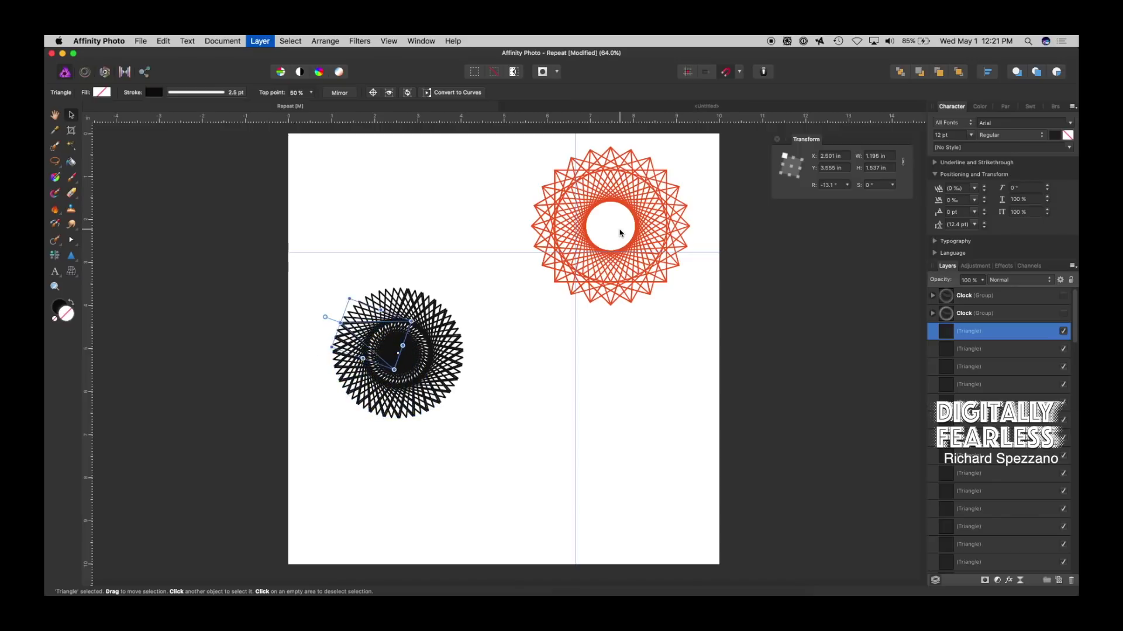
pyautogui.press('super+j')
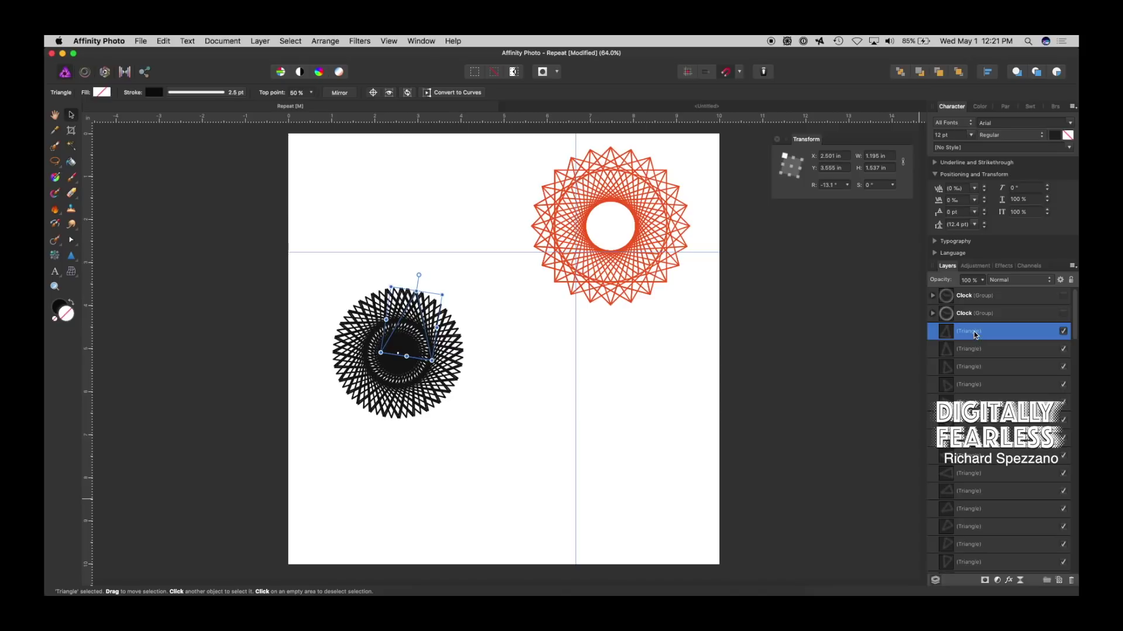
# Select all 84 triangle layers, group them, and open Layer Effects for the group.
pyautogui.scroll(-10, 974, 333)
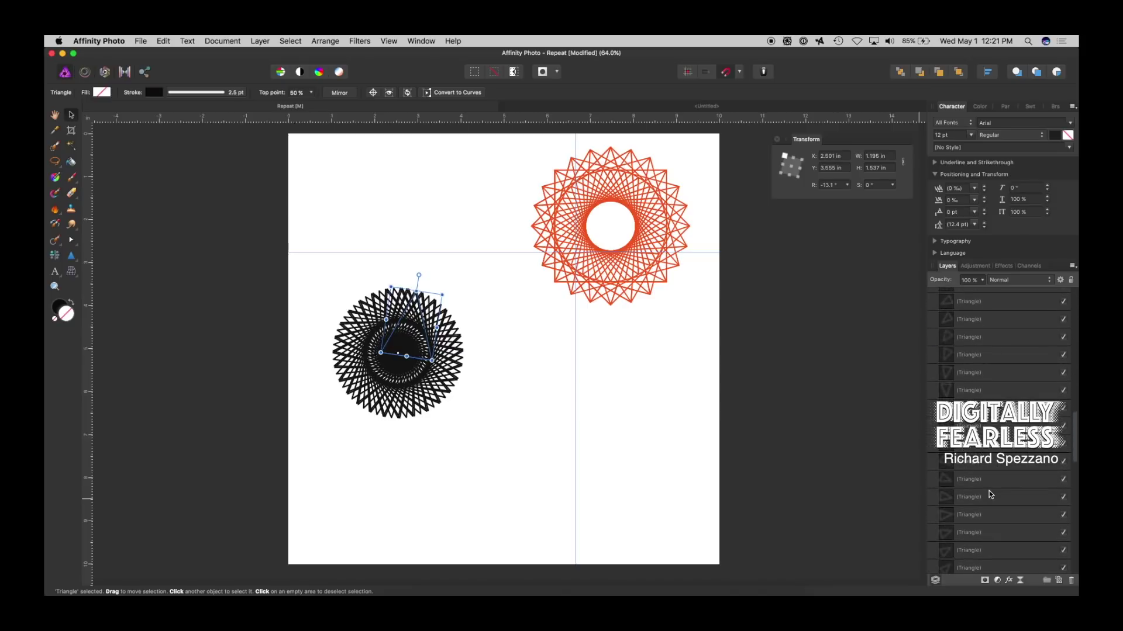
pyautogui.scroll(-5, 990, 495)
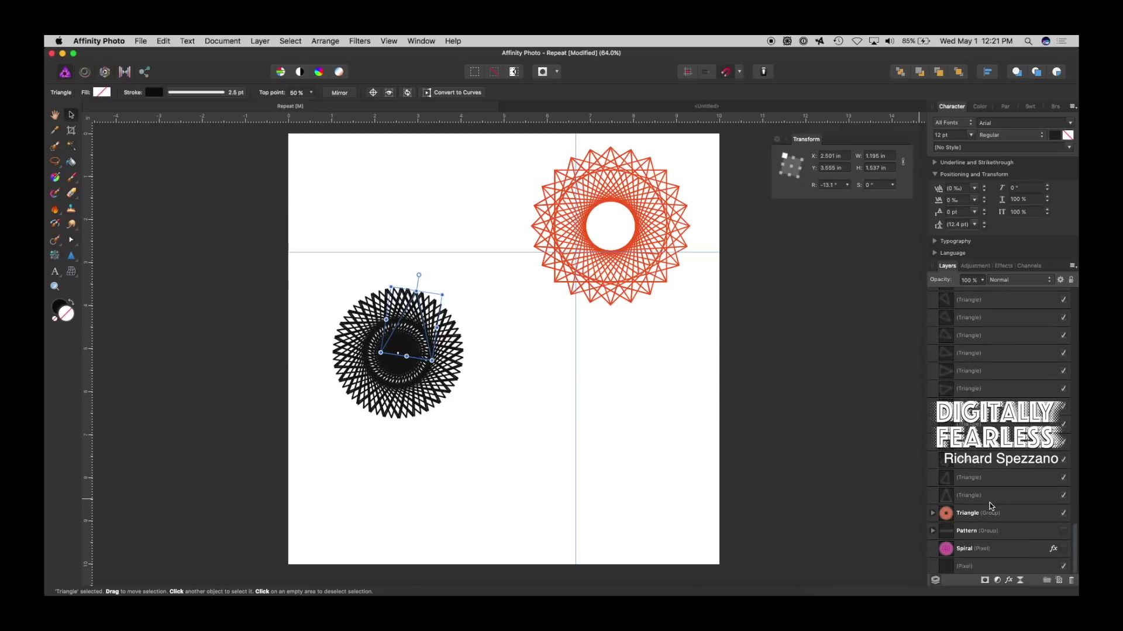
pyautogui.keyDown('shift'); pyautogui.click(986, 500); pyautogui.keyUp('shift')
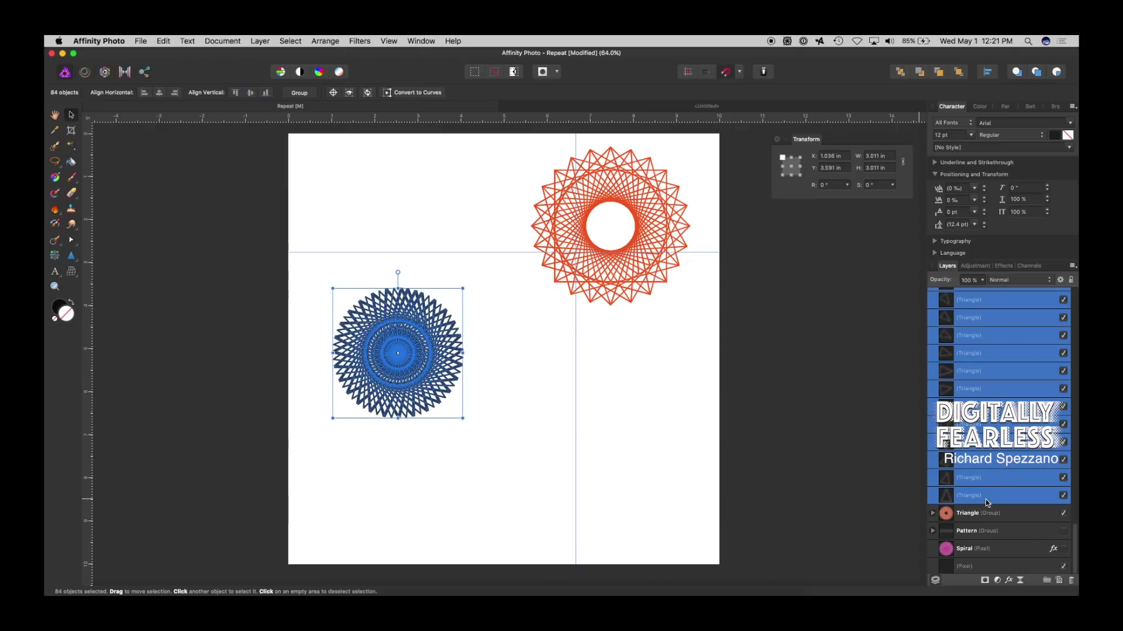
pyautogui.press('super+g')
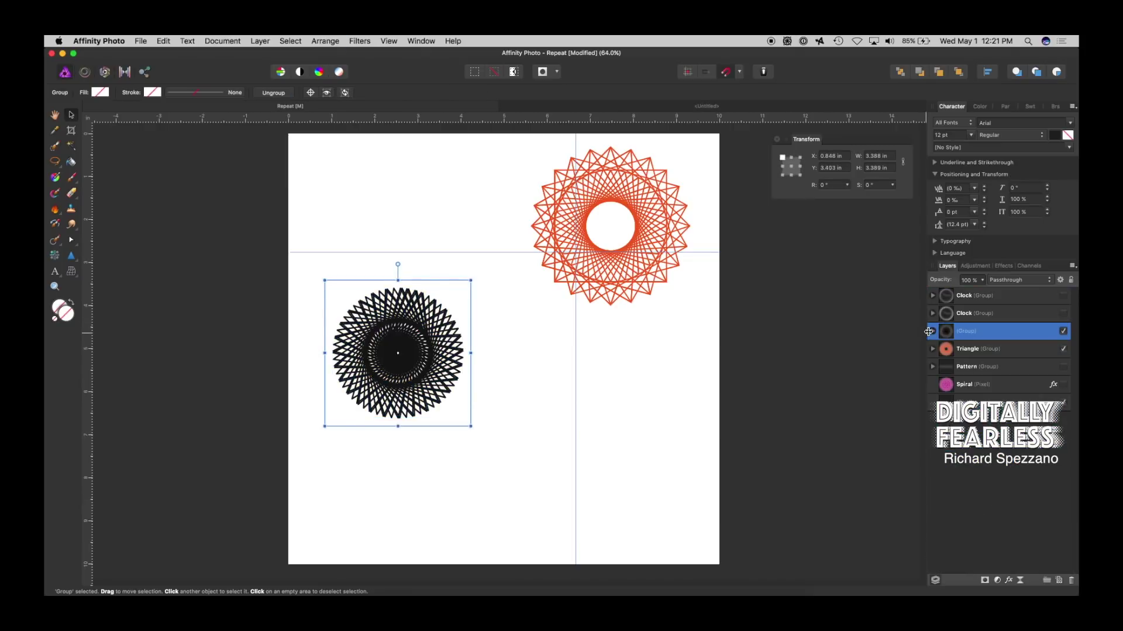
pyautogui.click(1010, 580)
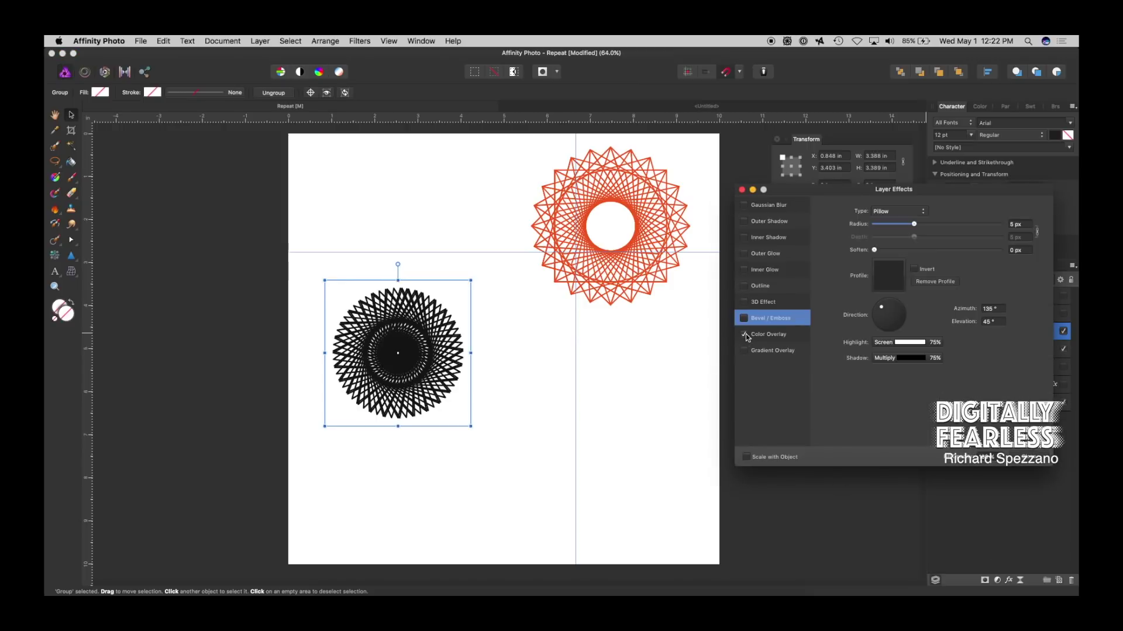
# Try a colour overlay in red, magenta and green, then turn it off.
pyautogui.click(767, 333)
pyautogui.click(886, 237)
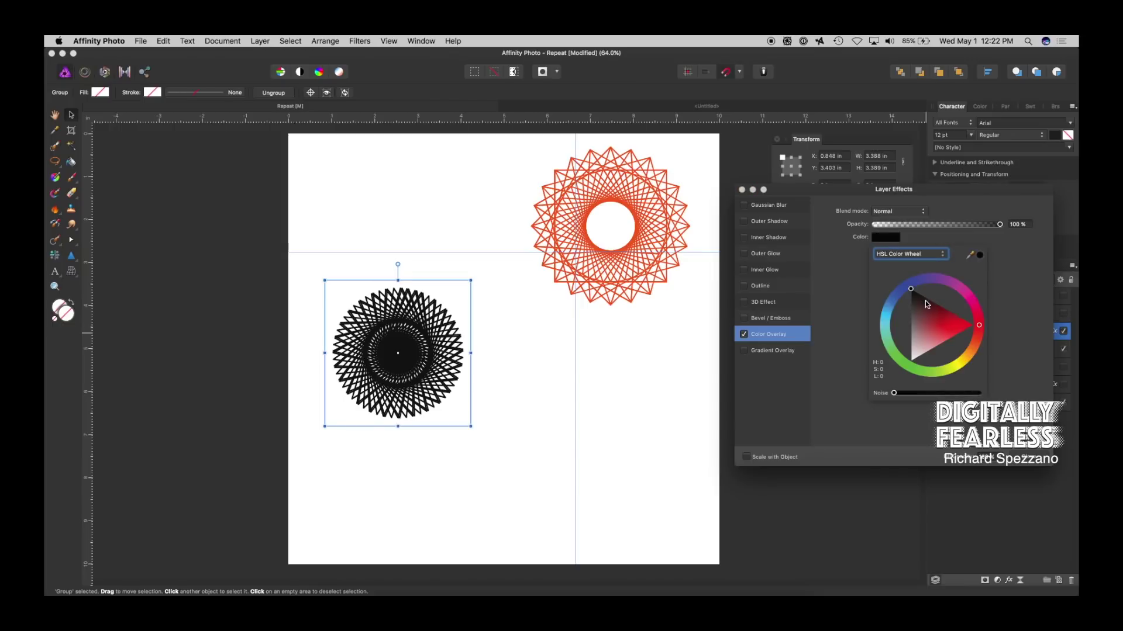
pyautogui.click(927, 324)
pyautogui.moveTo(953, 286); pyautogui.dragTo(975, 300)
pyautogui.click(905, 366)
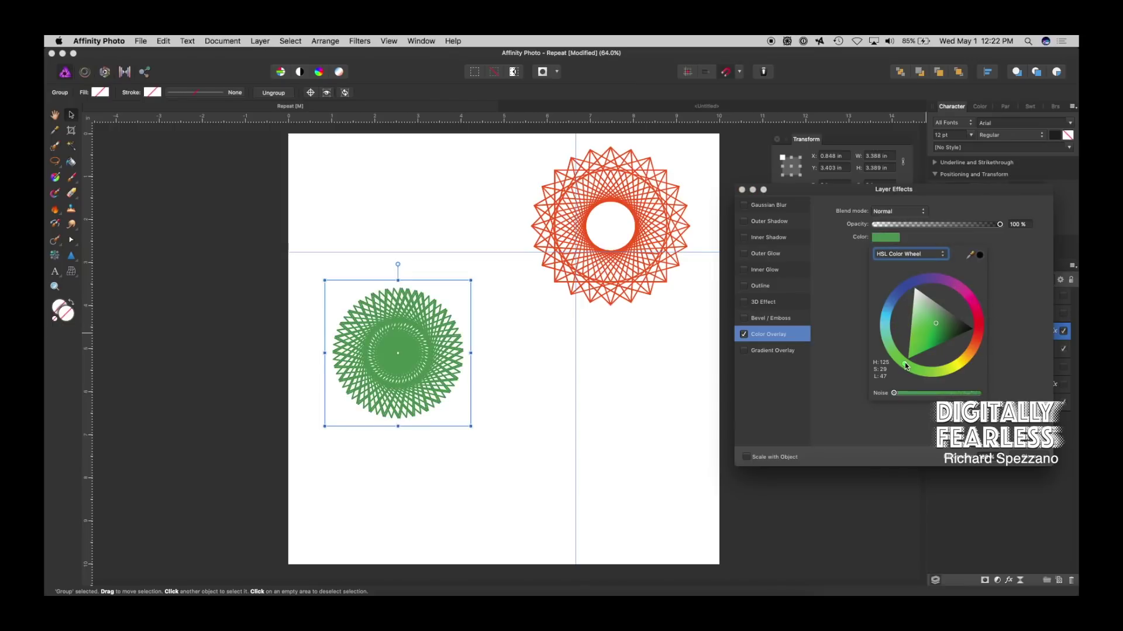
pyautogui.click(836, 356)
pyautogui.click(743, 335)
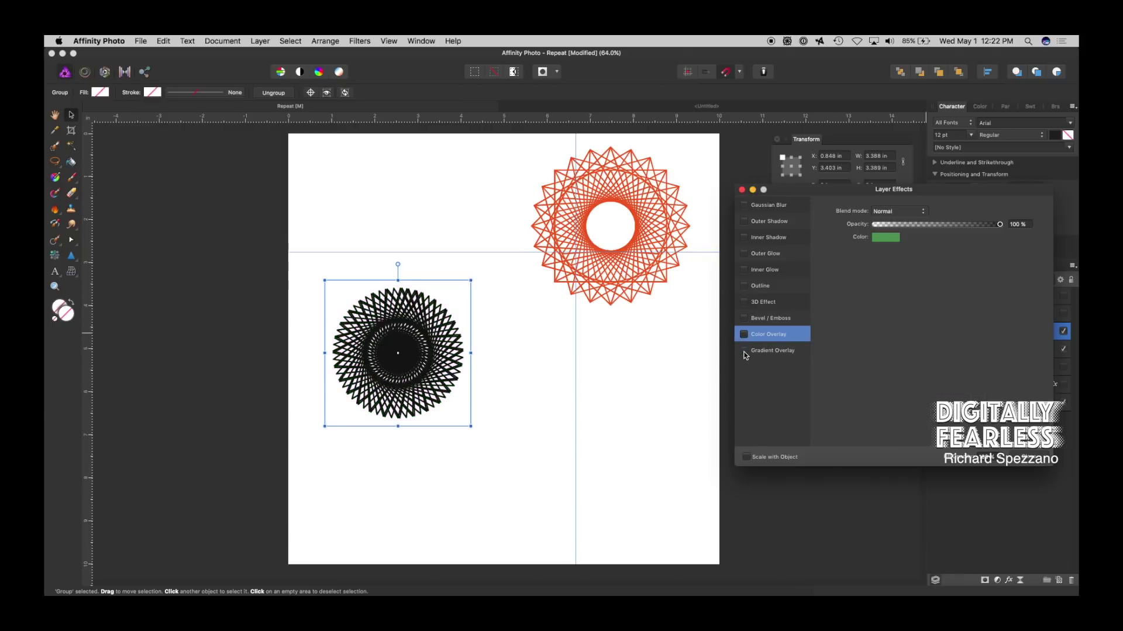
# Preview Gradient Overlay on the group, leaving it switched off.
pyautogui.click(744, 351)
pyautogui.click(780, 351)
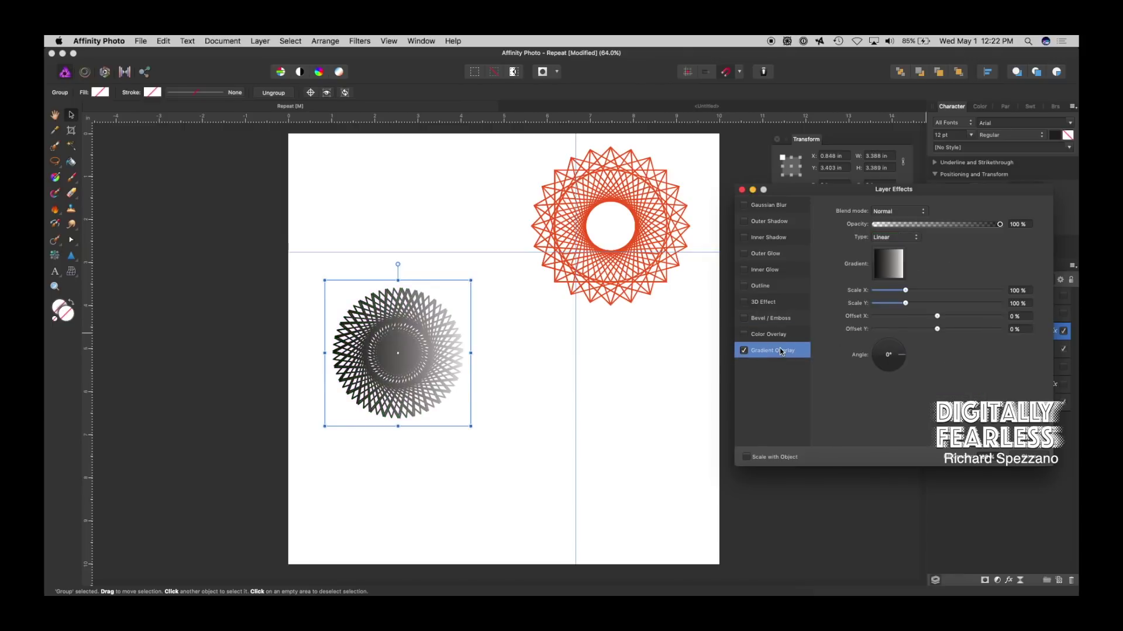
pyautogui.click(744, 350)
pyautogui.click(744, 351)
pyautogui.click(744, 351)
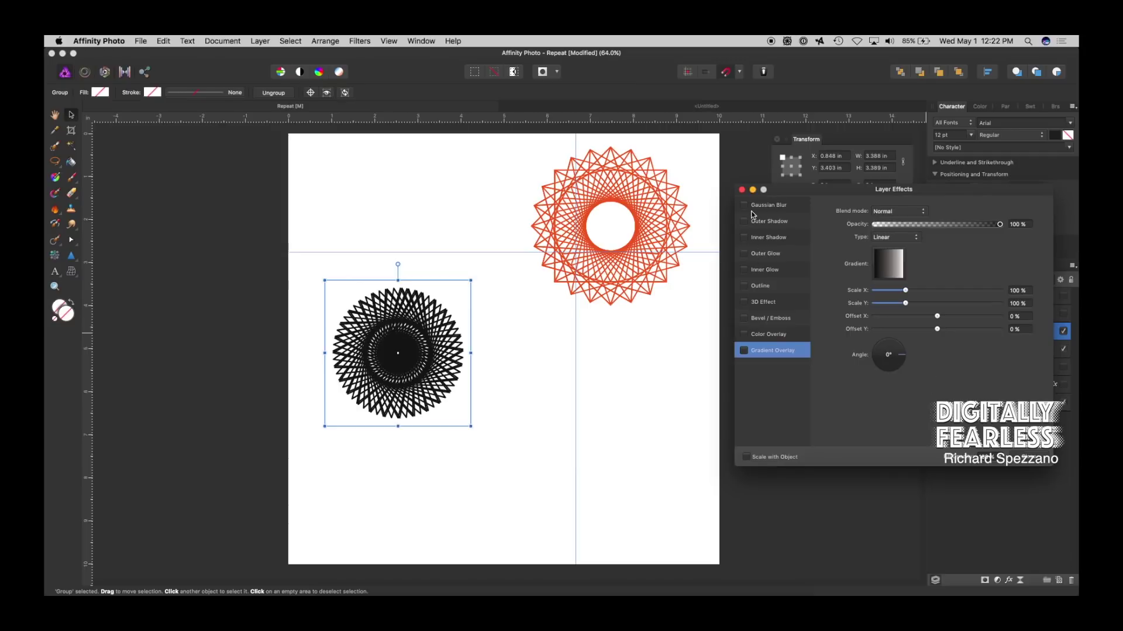
pyautogui.click(749, 289)
pyautogui.click(900, 286)
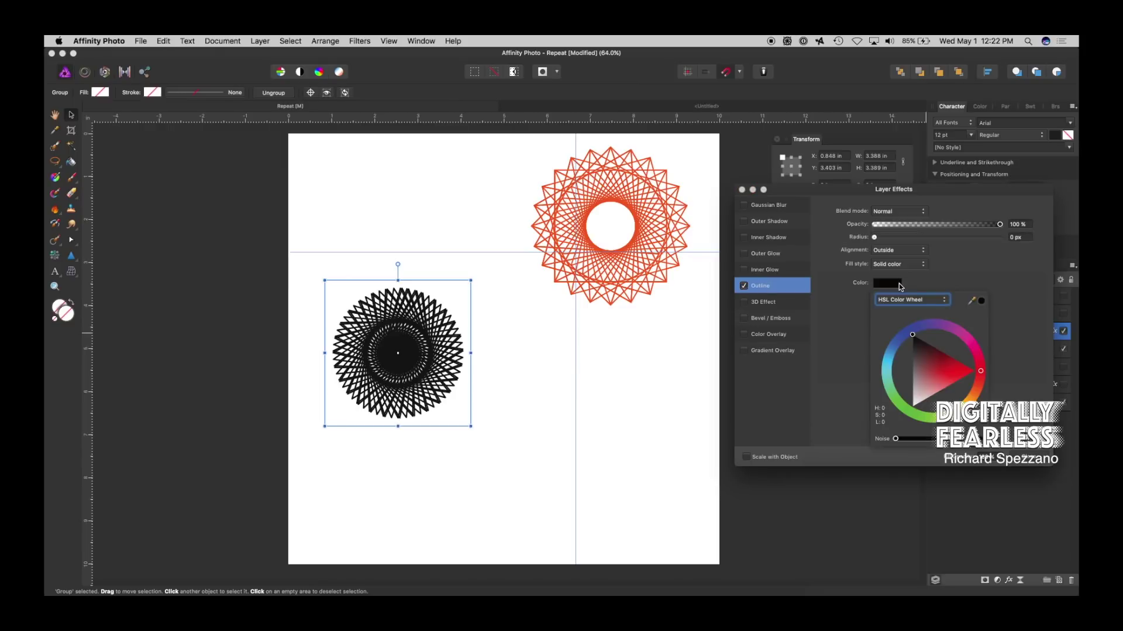
pyautogui.click(893, 346)
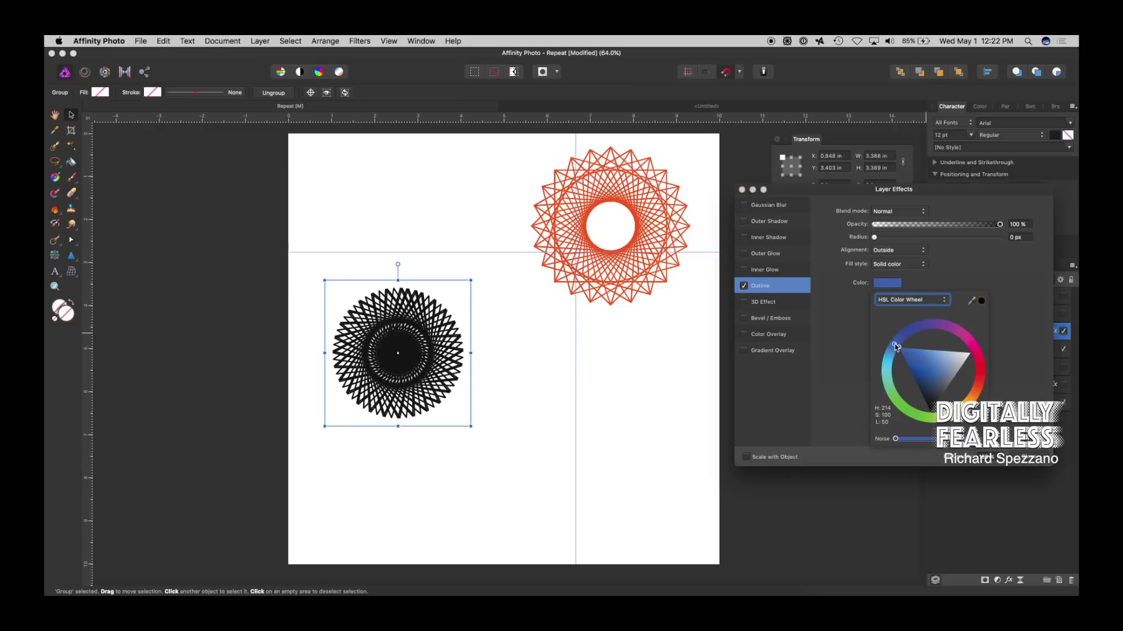
pyautogui.moveTo(874, 240); pyautogui.dragTo(910, 240)
pyautogui.click(898, 283)
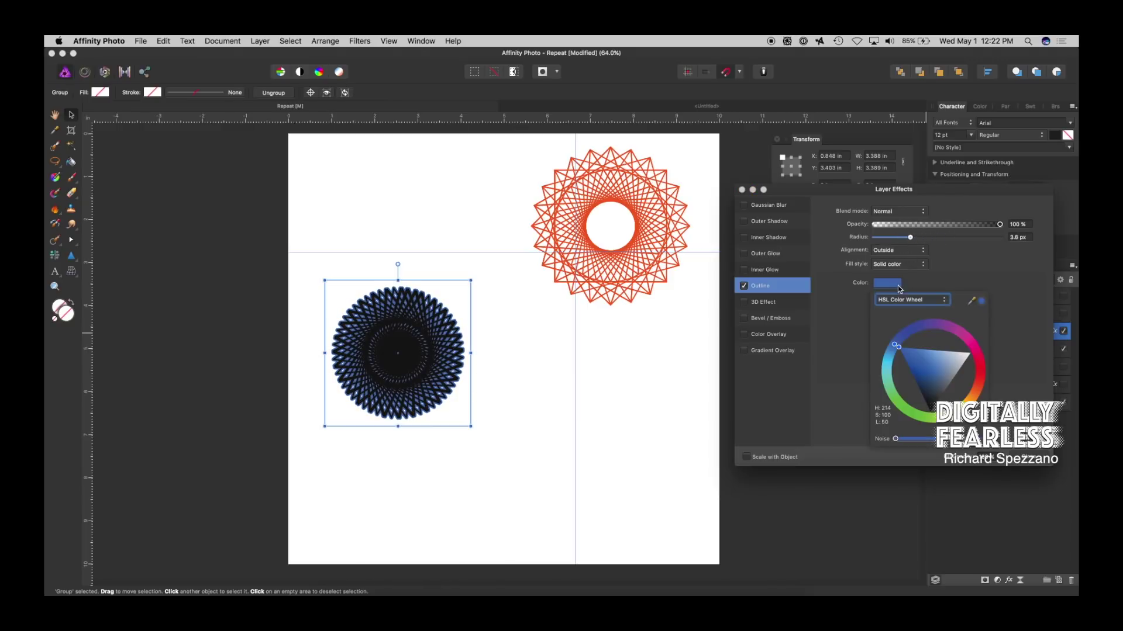
pyautogui.click(930, 418)
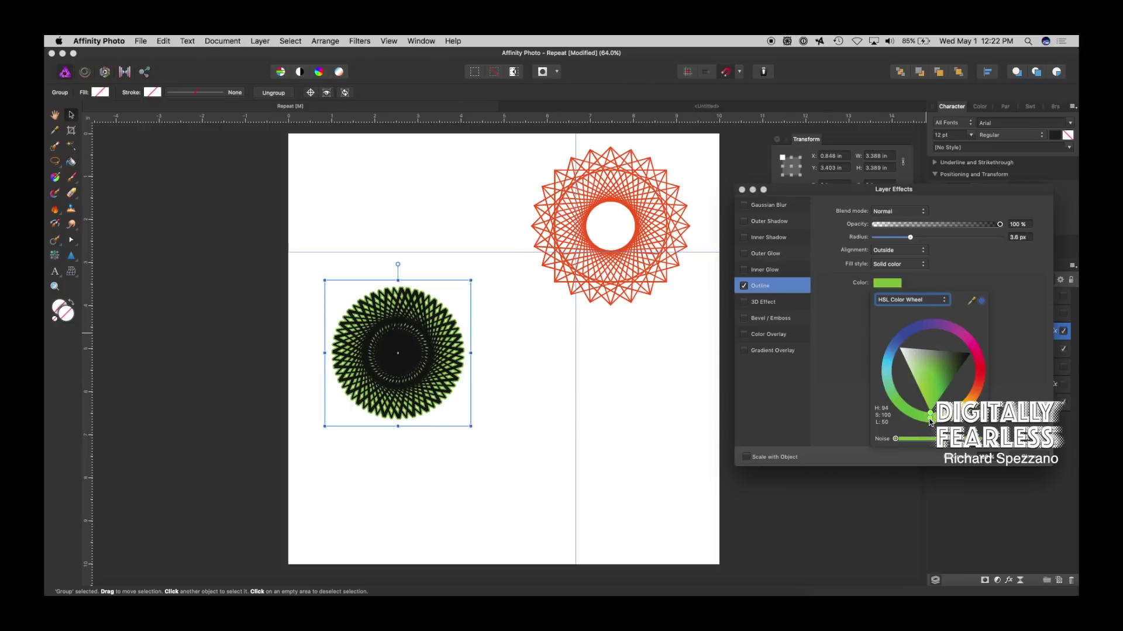
pyautogui.moveTo(930, 417); pyautogui.dragTo(917, 308)
pyautogui.click(744, 287)
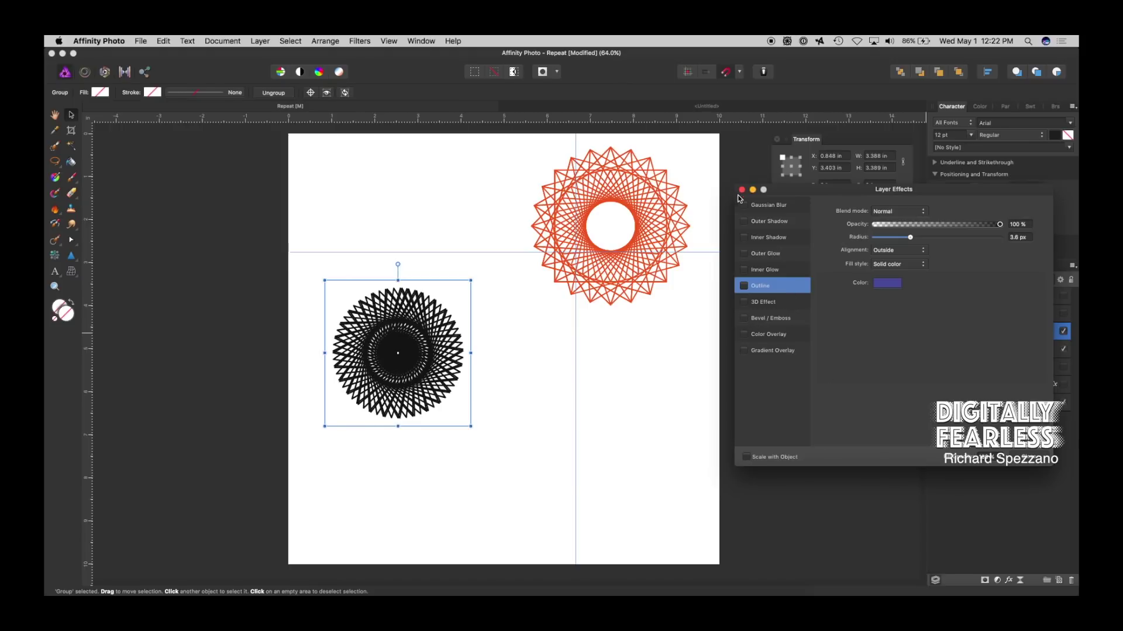
# Apply a 3D effect with radius 12.1 px, soften 1 px, light at lower left, plus a second light.
pyautogui.click(744, 302)
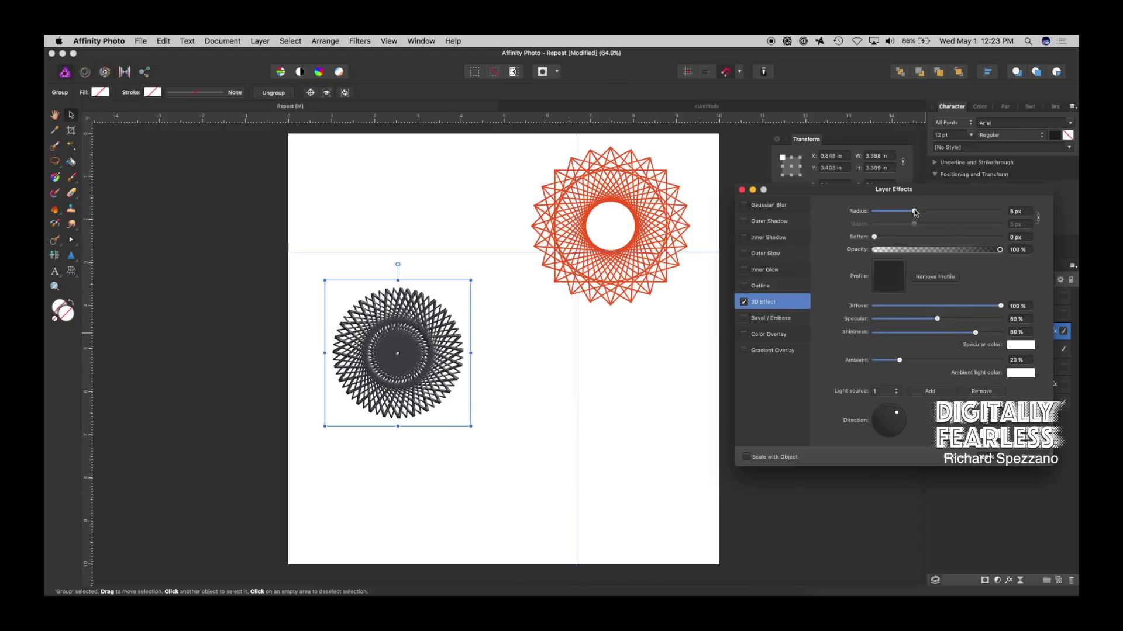
pyautogui.moveTo(914, 211)
pyautogui.mouseDown()
pyautogui.moveTo(976, 215)
pyautogui.moveTo(931, 214)
pyautogui.mouseUp()
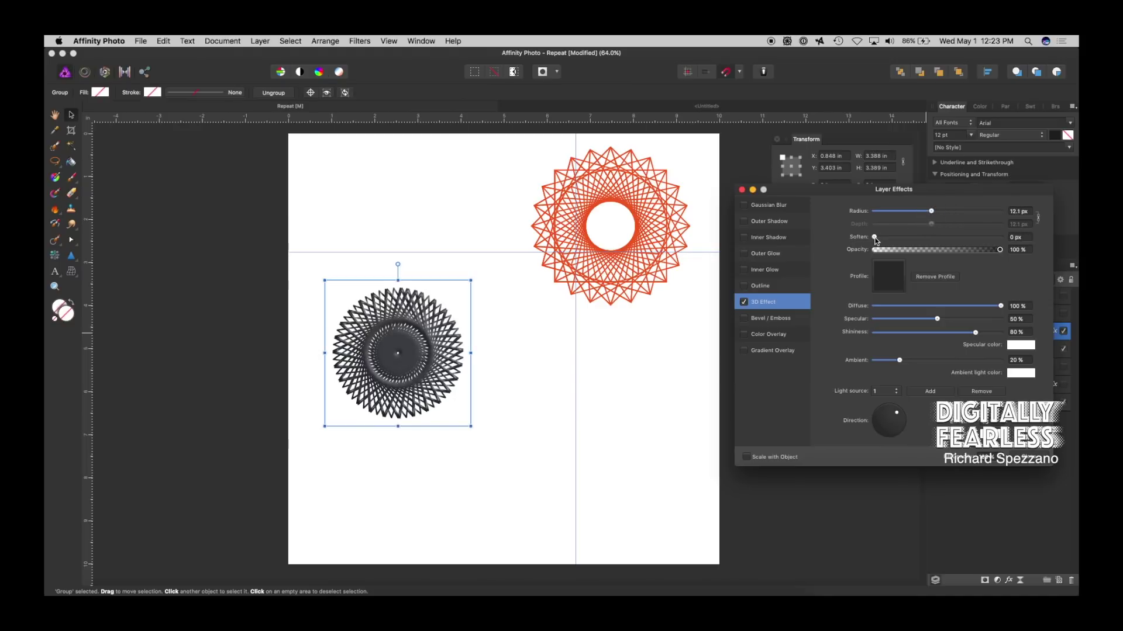
pyautogui.moveTo(874, 237)
pyautogui.mouseDown()
pyautogui.moveTo(956, 240)
pyautogui.moveTo(880, 237)
pyautogui.moveTo(891, 238)
pyautogui.mouseUp()
pyautogui.moveTo(897, 412)
pyautogui.mouseDown()
pyautogui.moveTo(875, 426)
pyautogui.moveTo(895, 430)
pyautogui.moveTo(905, 405)
pyautogui.moveTo(883, 426)
pyautogui.moveTo(889, 434)
pyautogui.mouseUp()
pyautogui.click(924, 393)
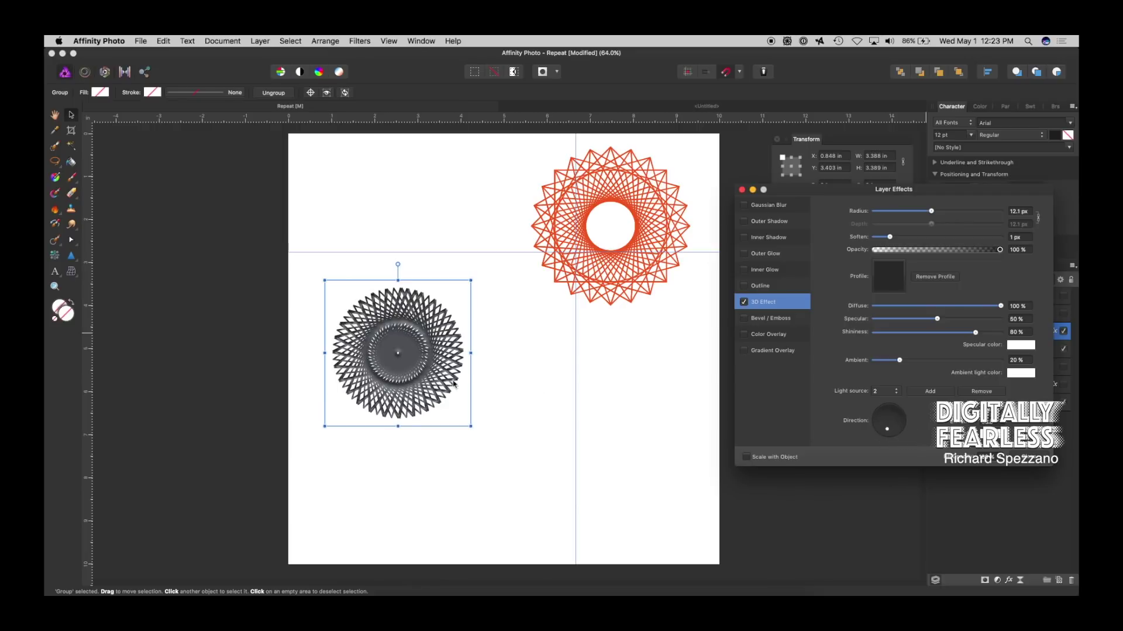
# Zoom in on the starburst, remove the second light, and adjust the light direction.
pyautogui.click(55, 287)
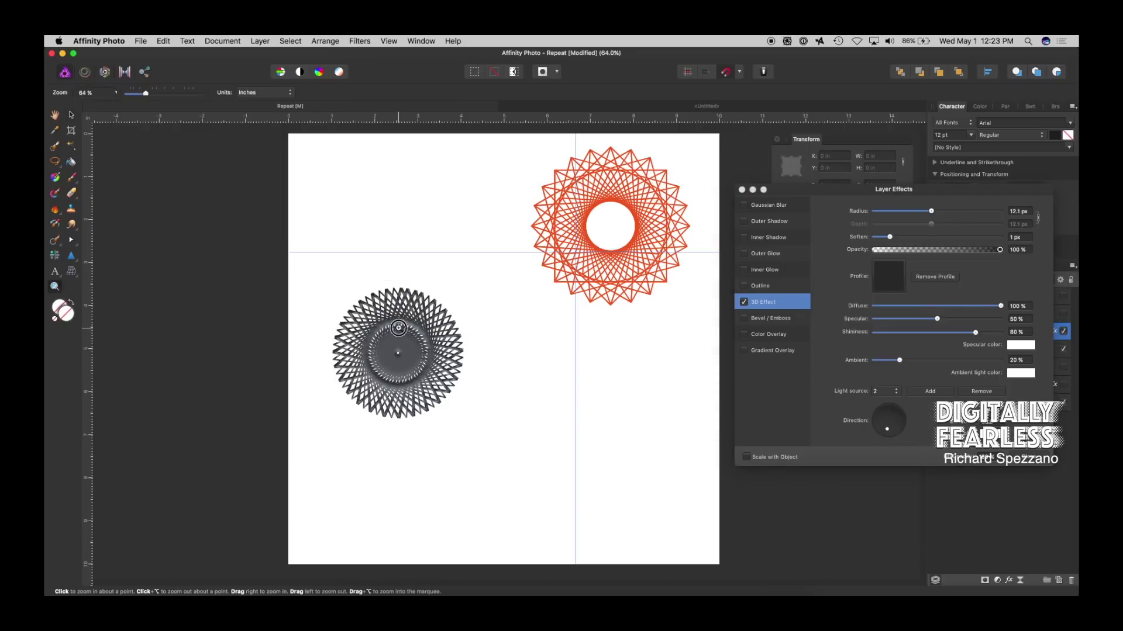
pyautogui.click(401, 330)
pyautogui.click(401, 330)
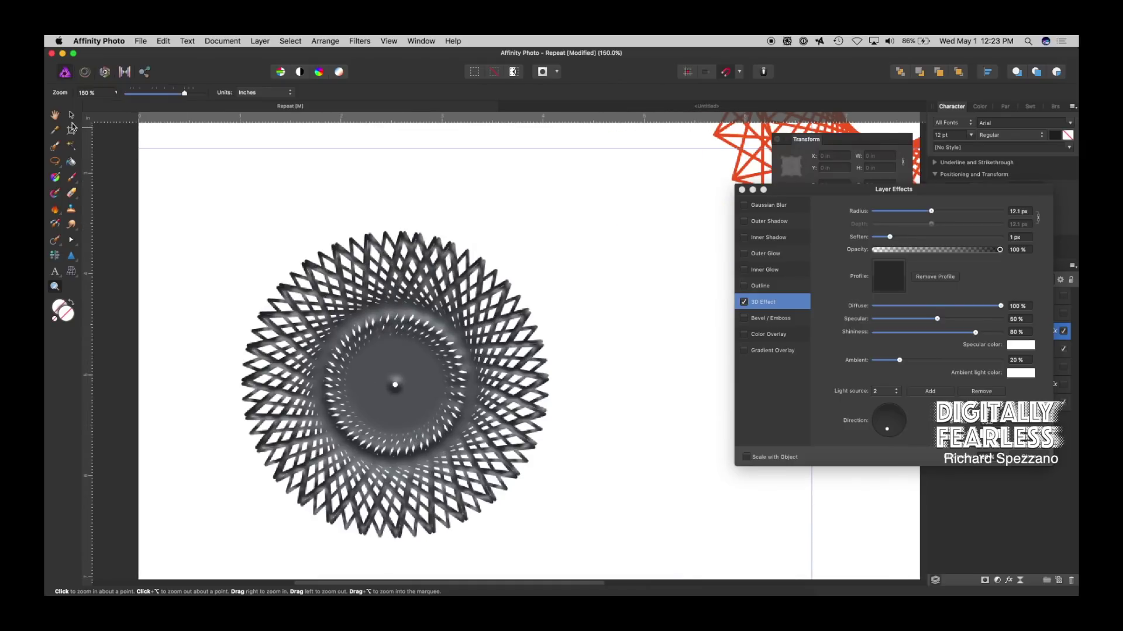
pyautogui.click(71, 114)
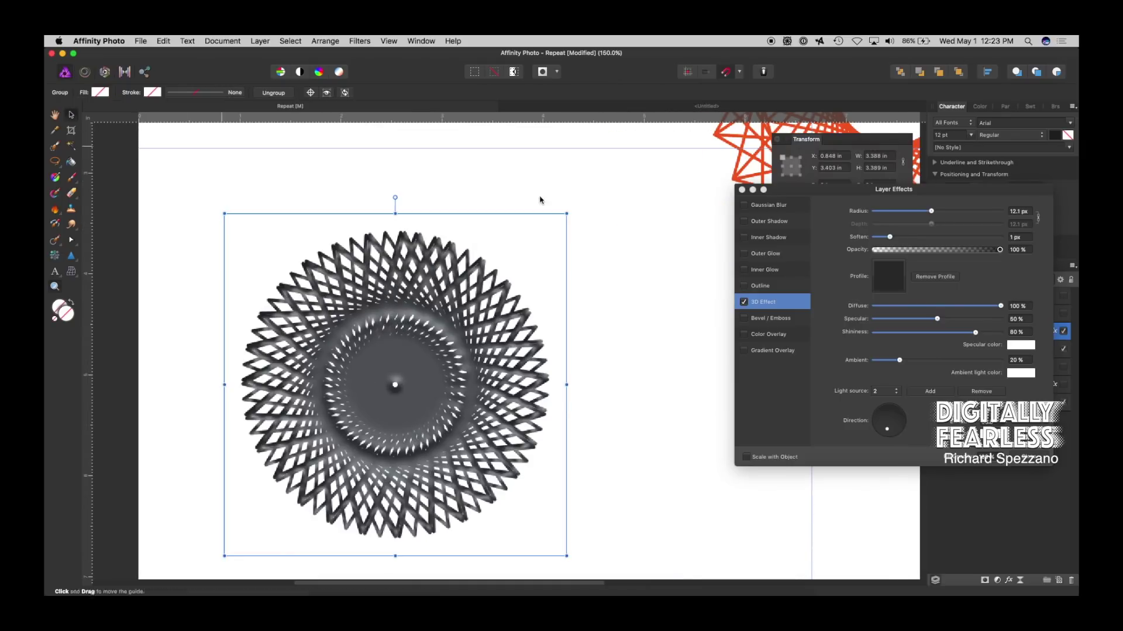
pyautogui.click(996, 392)
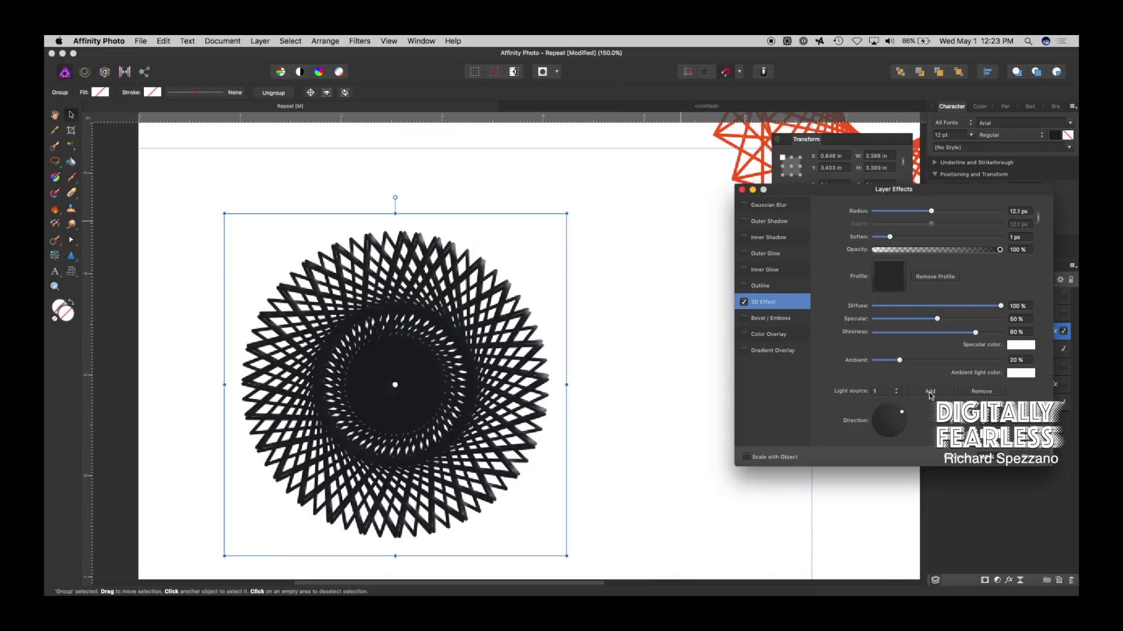
pyautogui.moveTo(902, 415); pyautogui.dragTo(879, 418)
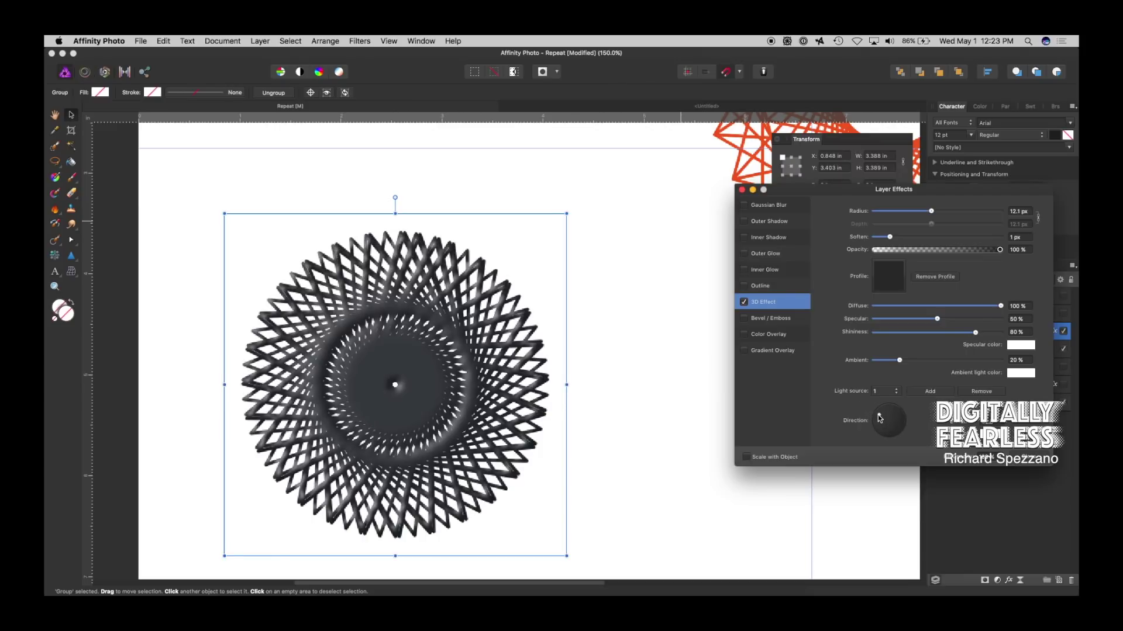
# Turn off the 3D effect after briefly trying Bevel/Emboss and Colour Overlay.
pyautogui.click(743, 302)
pyautogui.click(744, 319)
pyautogui.click(745, 319)
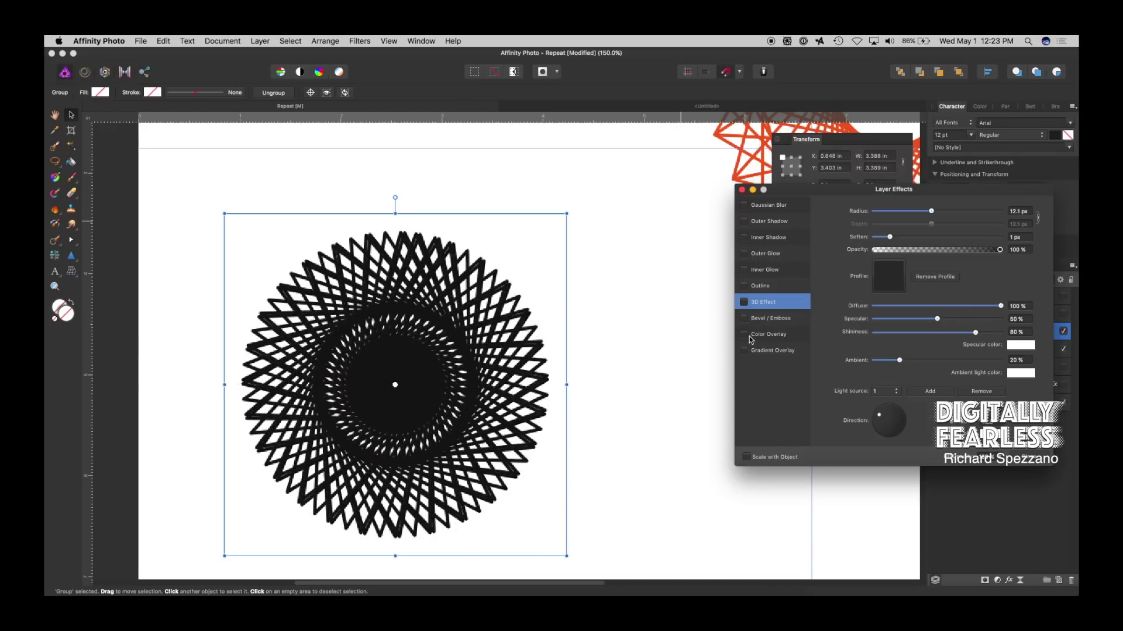
pyautogui.click(745, 334)
pyautogui.click(745, 336)
# Add a blue Outer Glow with an 18.6 px radius.
pyautogui.click(744, 254)
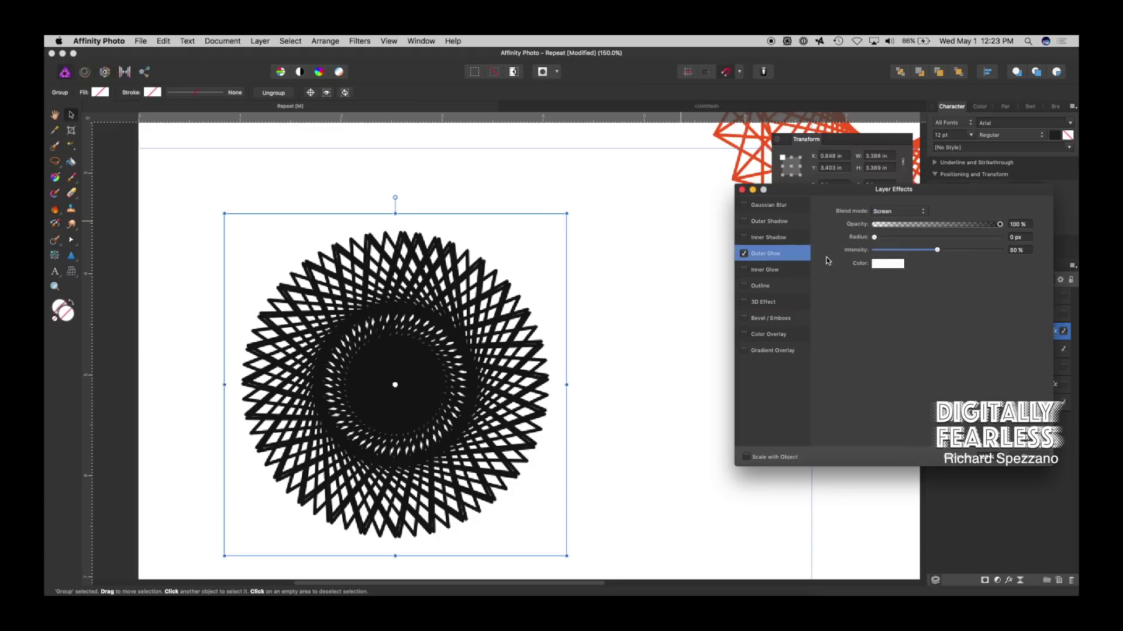
pyautogui.click(898, 266)
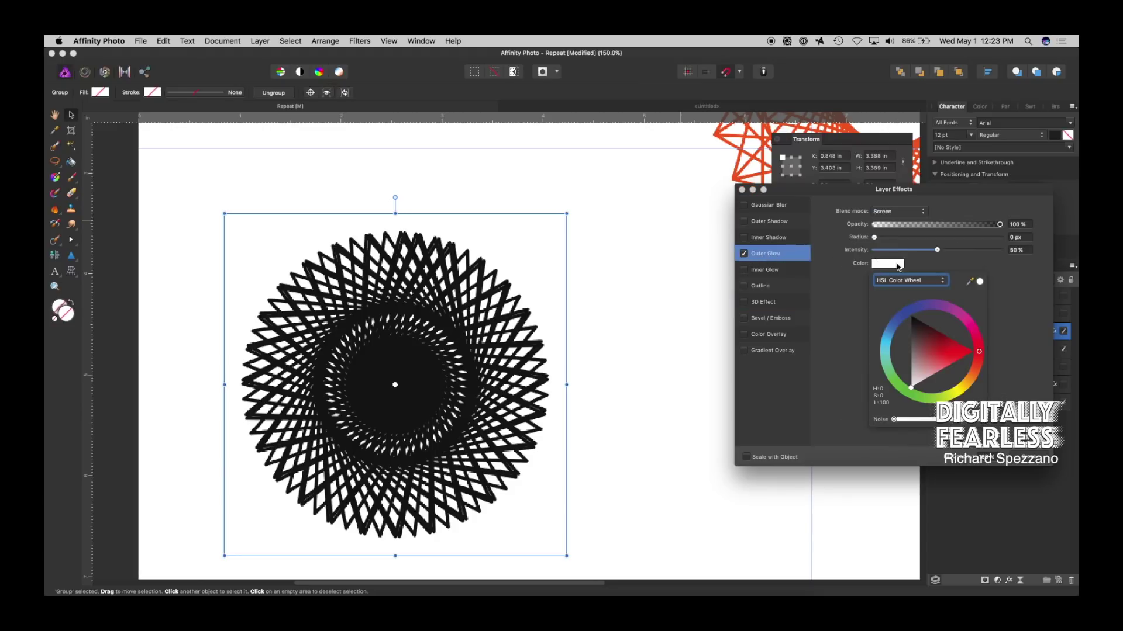
pyautogui.click(889, 335)
pyautogui.moveTo(871, 237); pyautogui.dragTo(891, 253)
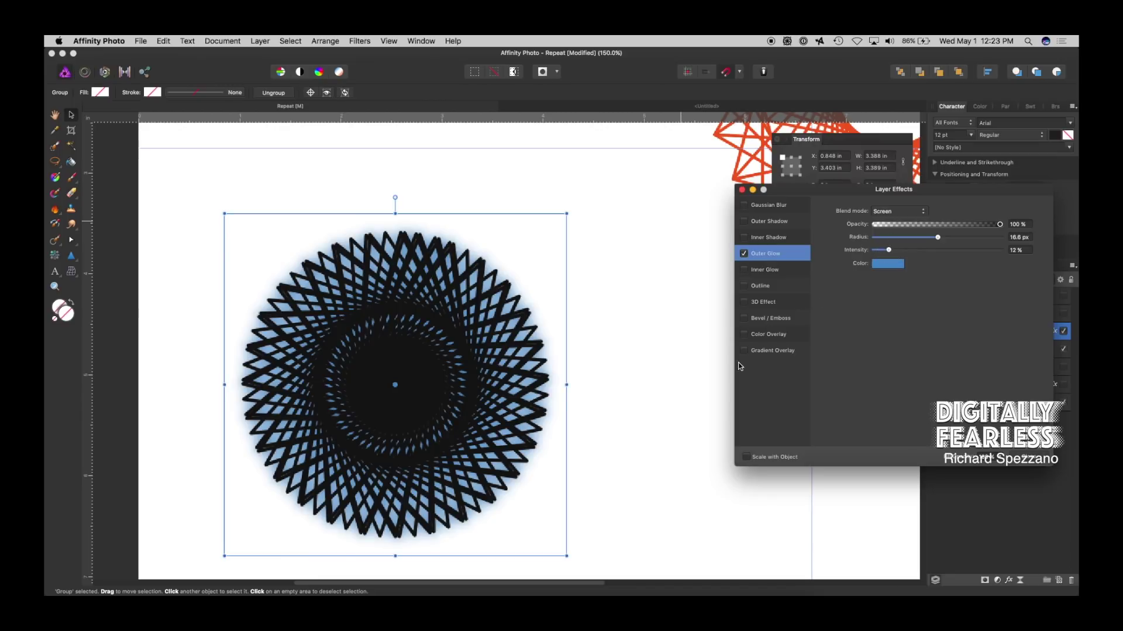
# Try a deep blue colour overlay, then remove it, keep only the glow, and close Layer Effects.
pyautogui.click(743, 335)
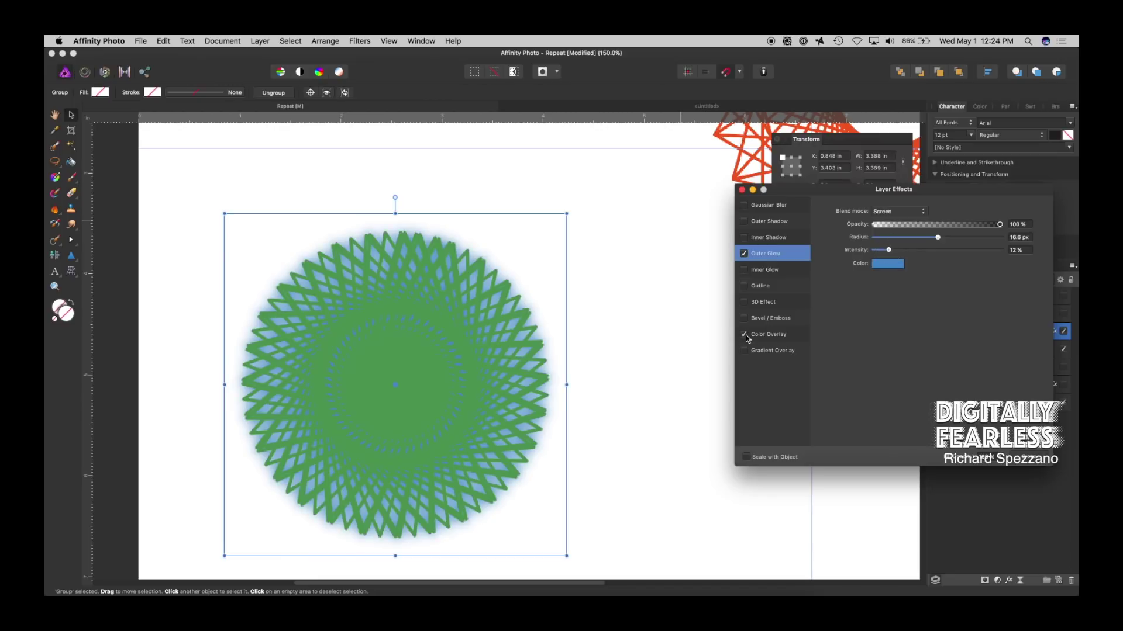
pyautogui.click(763, 335)
pyautogui.click(898, 239)
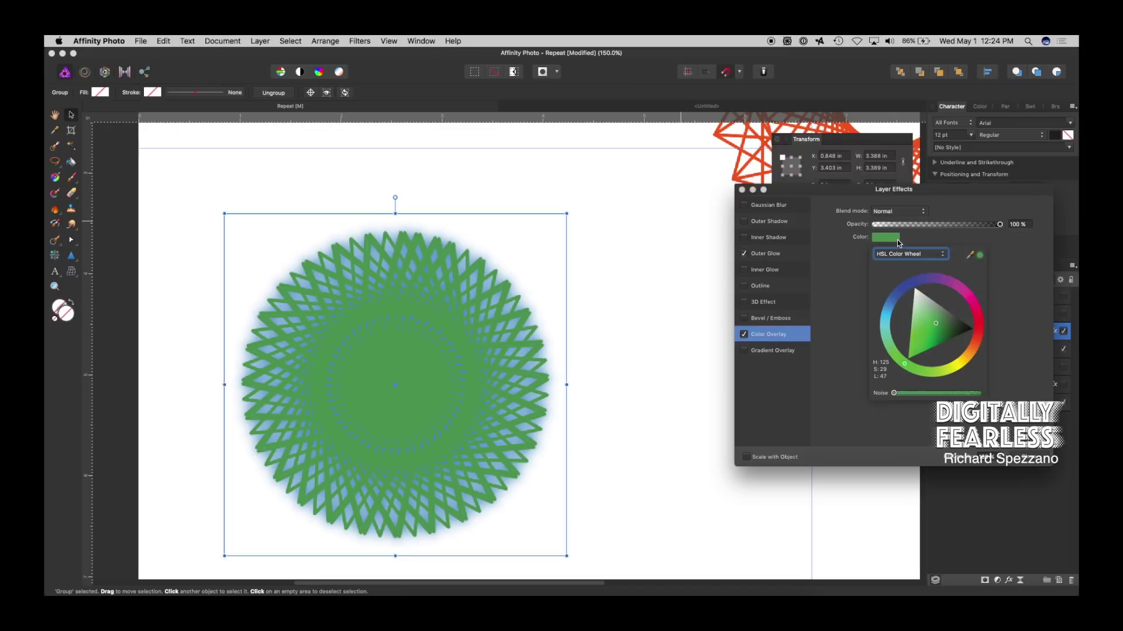
pyautogui.click(892, 296)
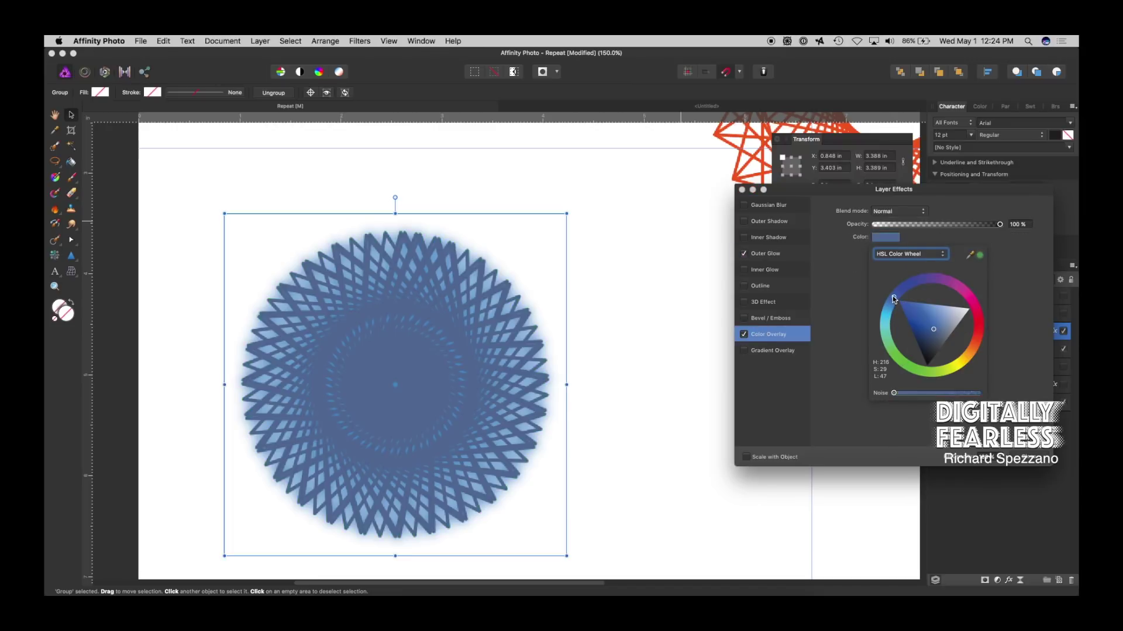
pyautogui.moveTo(892, 295)
pyautogui.mouseDown()
pyautogui.moveTo(904, 287)
pyautogui.moveTo(965, 295)
pyautogui.moveTo(977, 321)
pyautogui.moveTo(974, 351)
pyautogui.moveTo(871, 395)
pyautogui.moveTo(891, 366)
pyautogui.moveTo(877, 345)
pyautogui.moveTo(918, 381)
pyautogui.mouseUp()
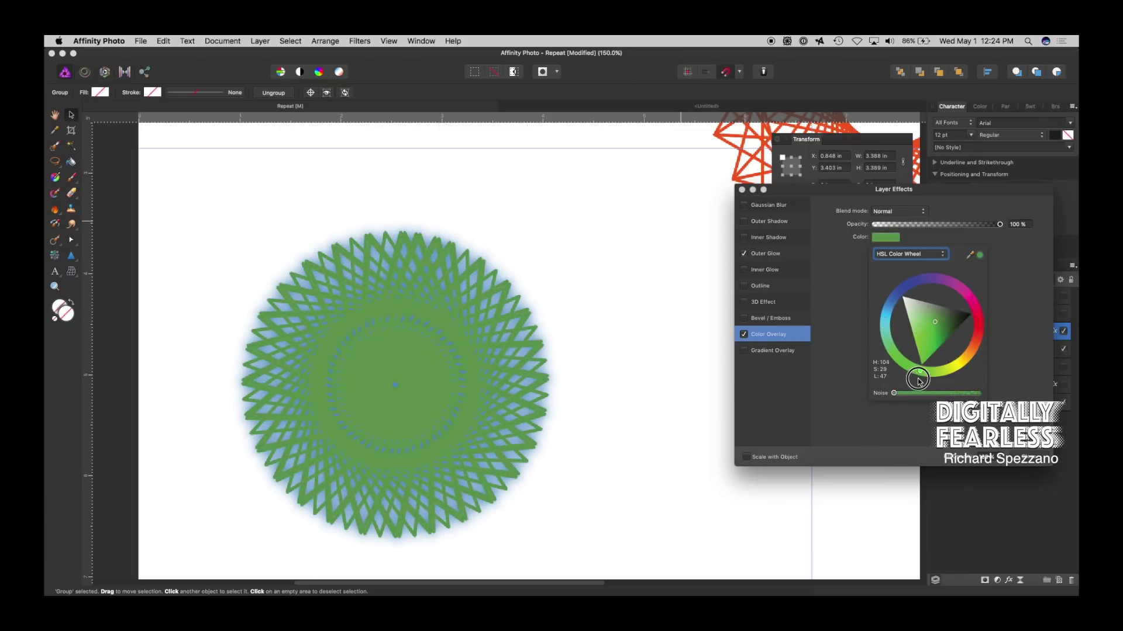
pyautogui.click(744, 334)
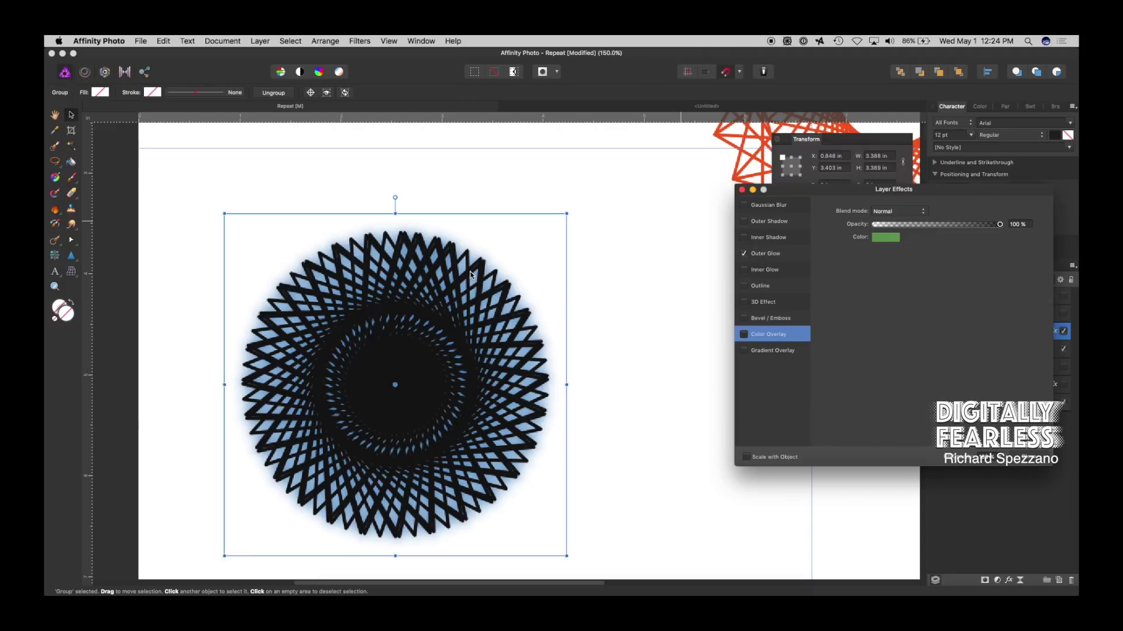
pyautogui.click(1033, 460)
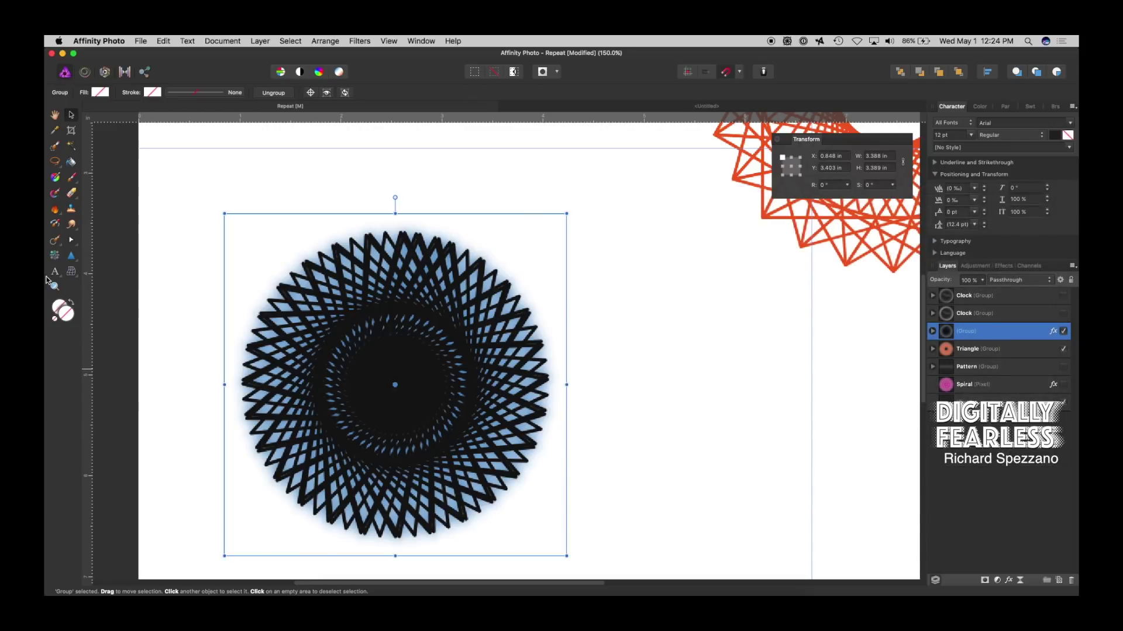
# Fit the page, enlarge the glowing starburst to about 7.3 in, and move it lower beside the orange one.
pyautogui.click(55, 114)
pyautogui.press('super+0')
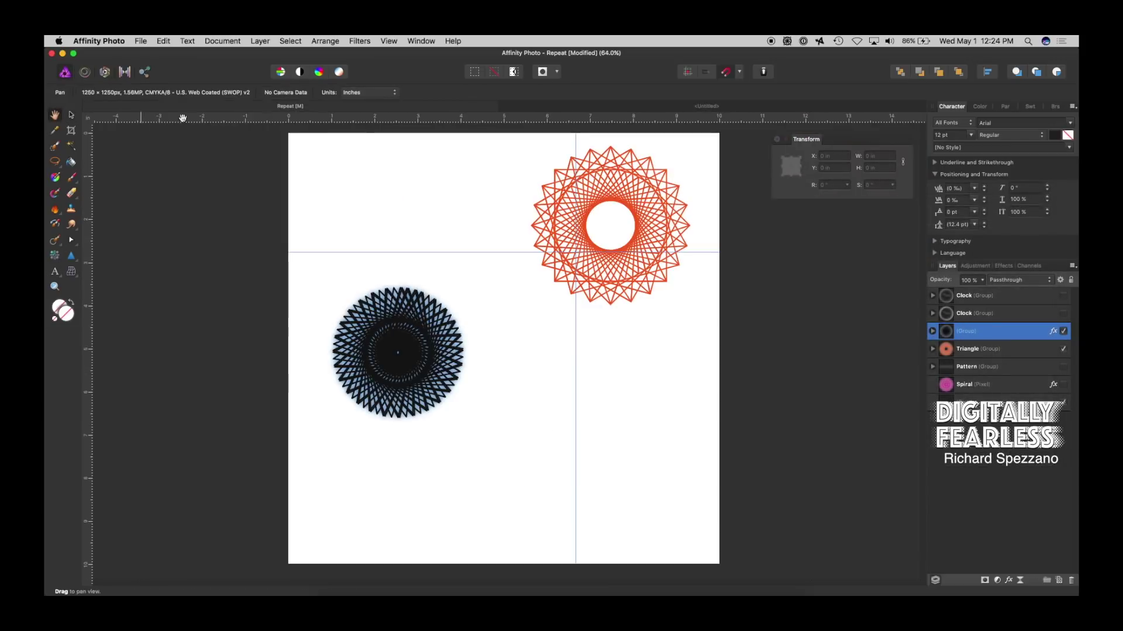
pyautogui.click(70, 114)
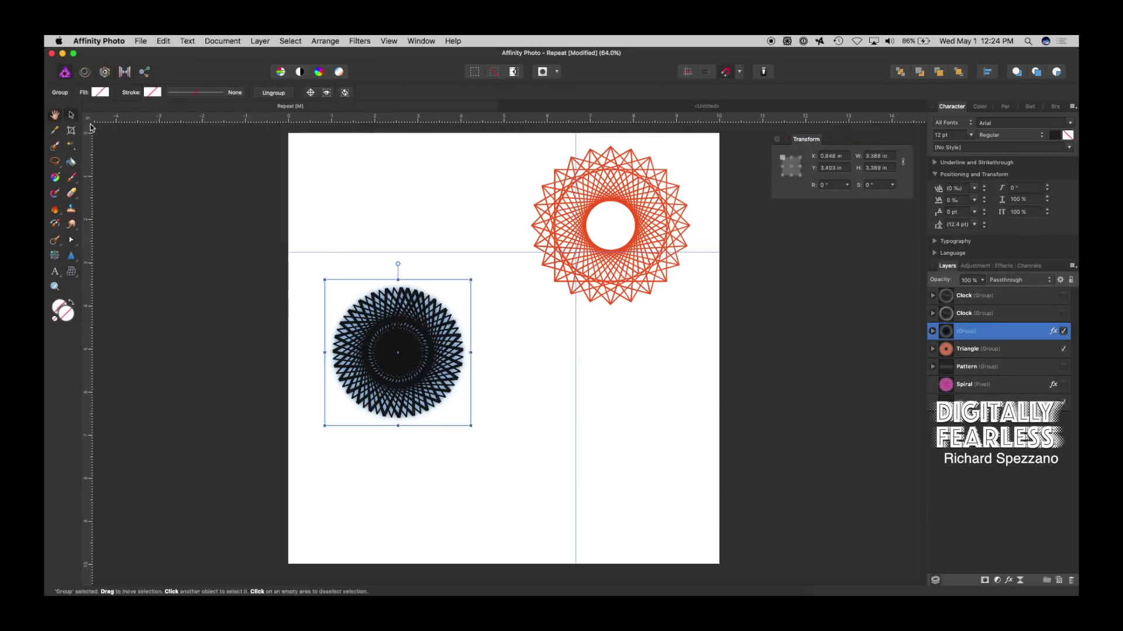
pyautogui.moveTo(471, 279); pyautogui.dragTo(700, 153)
pyautogui.moveTo(529, 302); pyautogui.dragTo(515, 417)
pyautogui.click(666, 431)
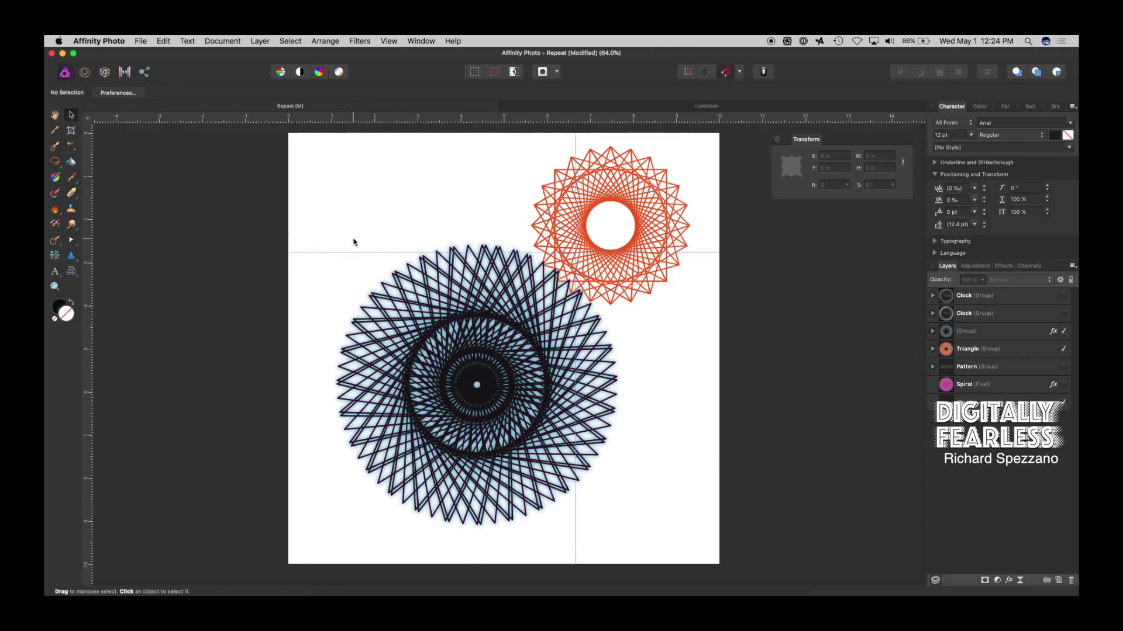